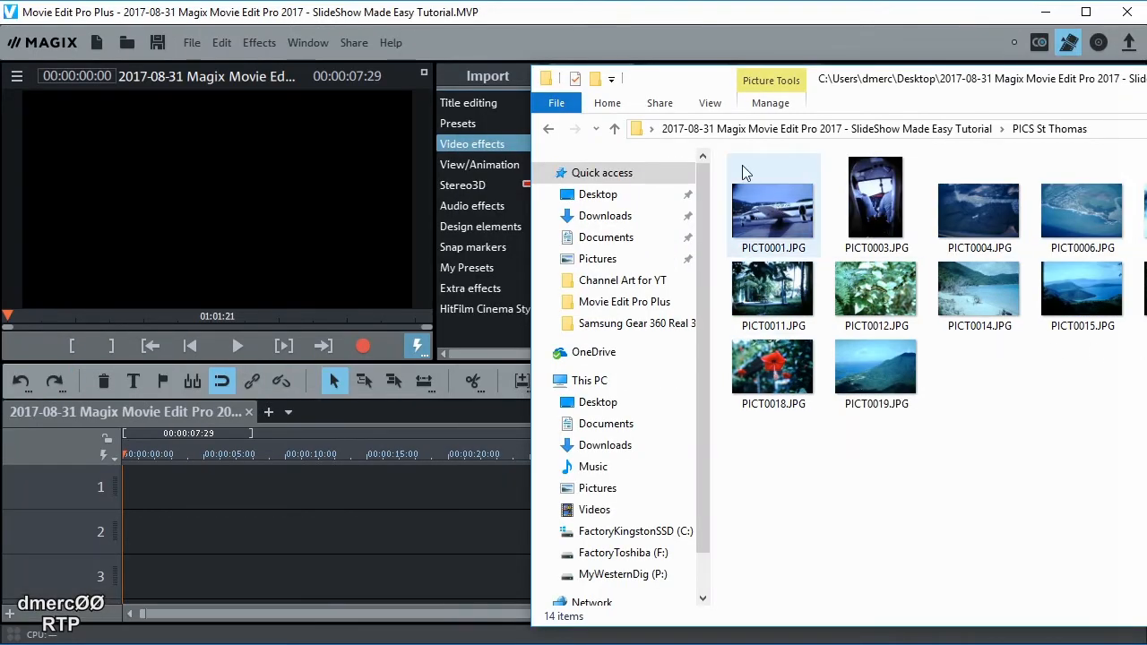
# Switch the photo folder to Details view and move its window aside
pyautogui.click(712, 106)
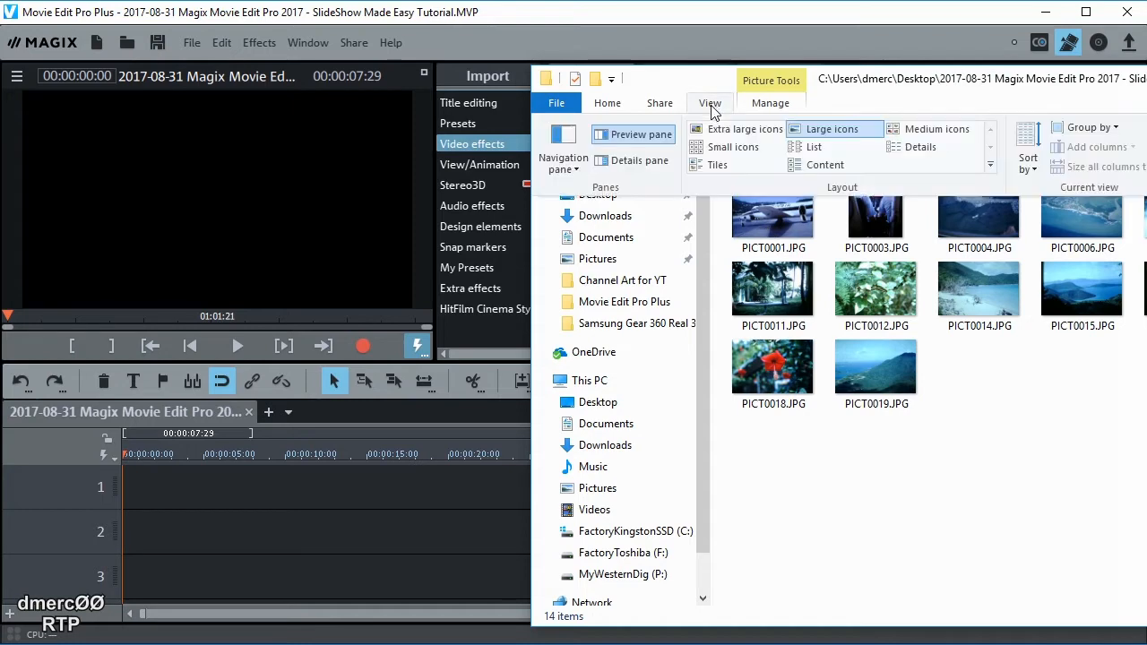
pyautogui.click(921, 148)
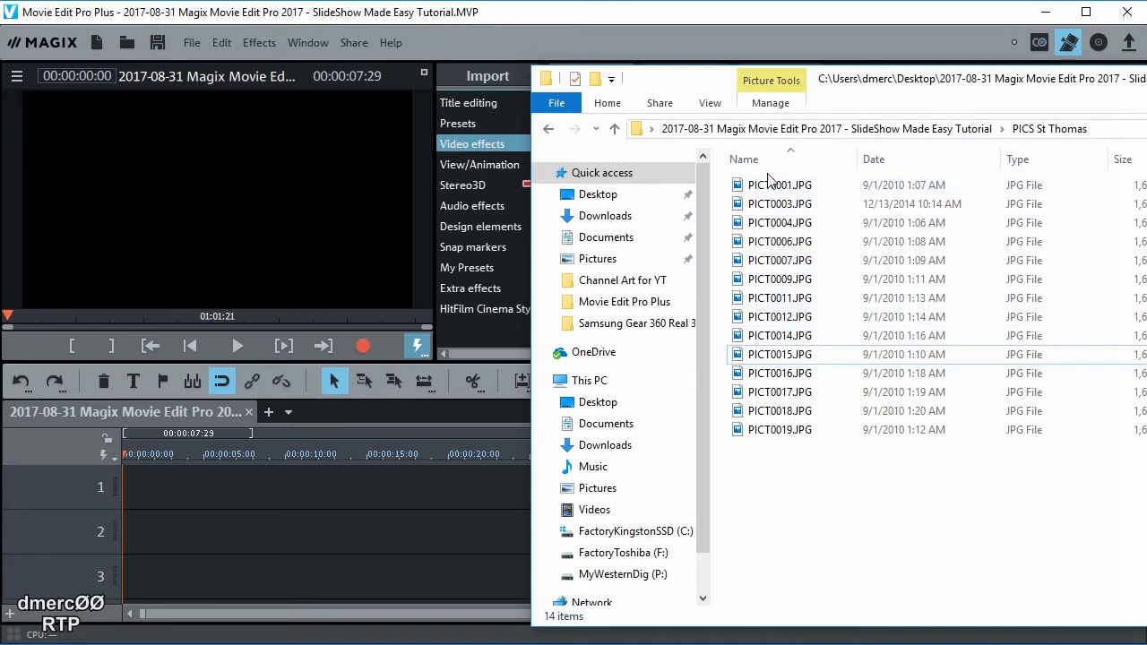
pyautogui.moveTo(876, 96); pyautogui.dragTo(867, 609)
# Bring up the movie editor, try storyboard view, return to timeline view, and restore the folder window
pyautogui.click(1096, 418)
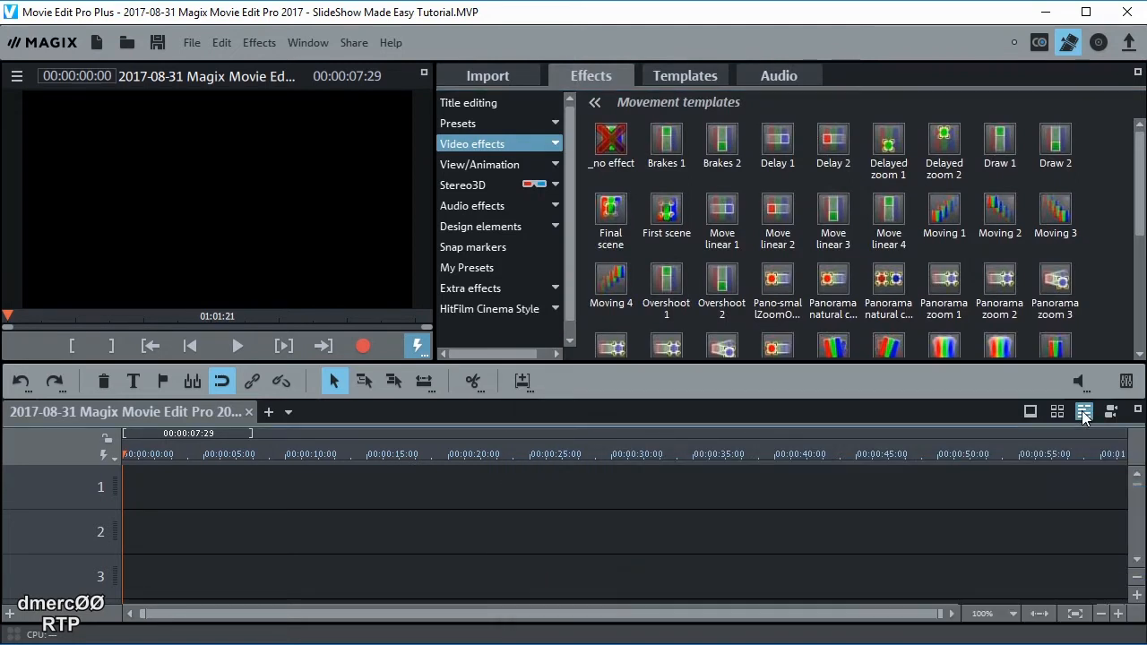
pyautogui.click(1055, 412)
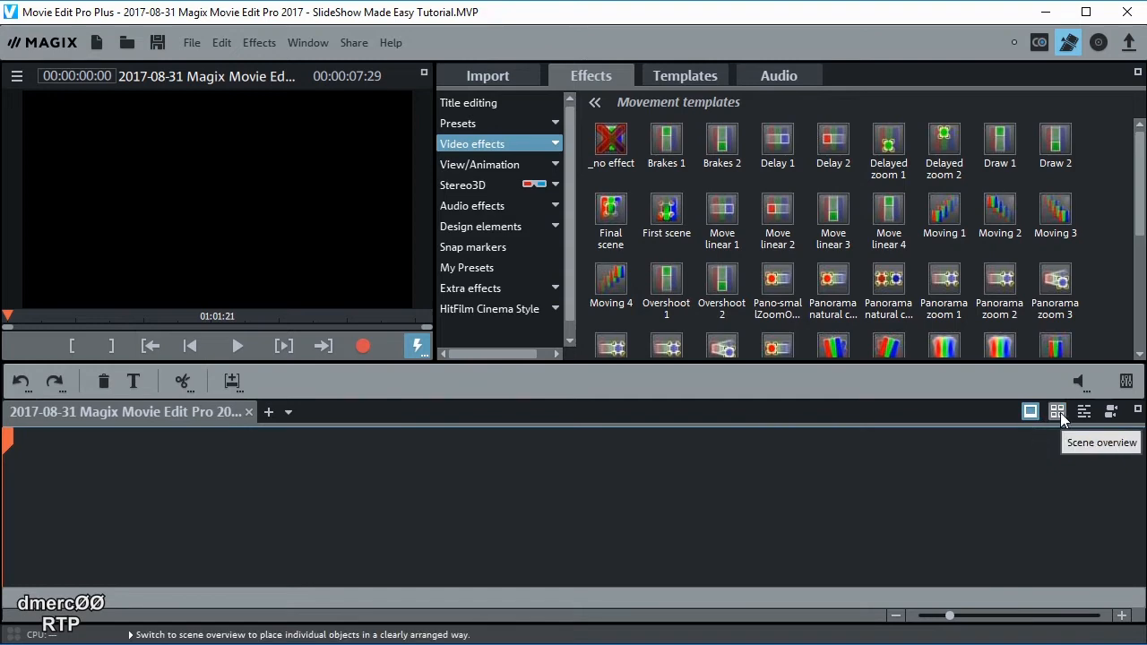
pyautogui.click(1085, 412)
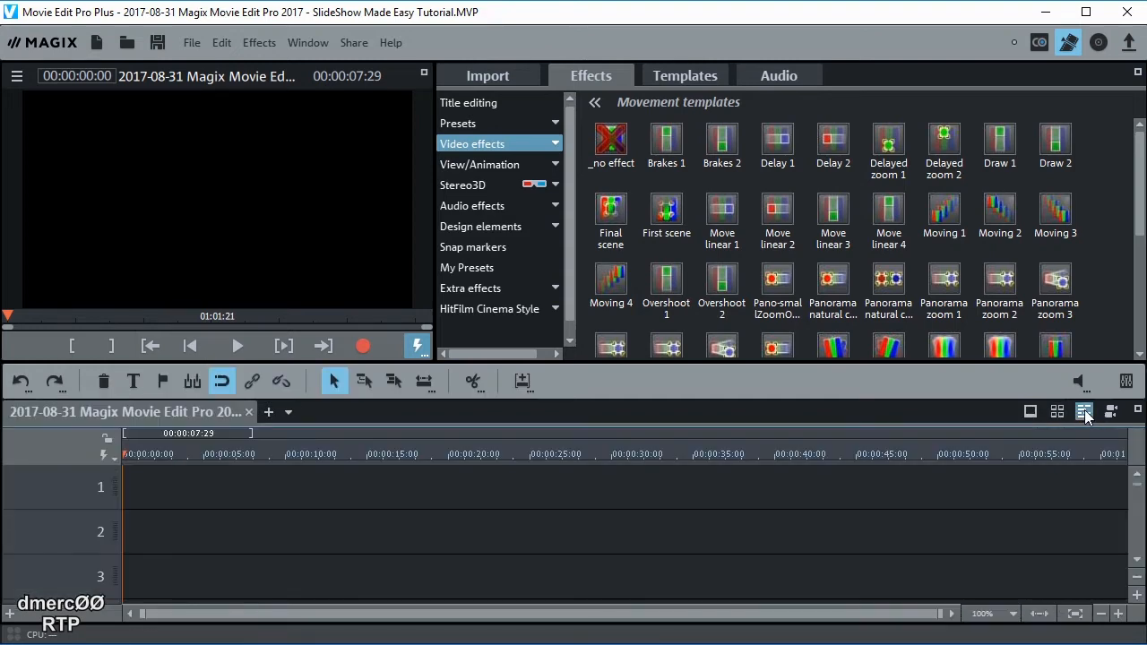
pyautogui.moveTo(997, 644); pyautogui.dragTo(1080, 48)
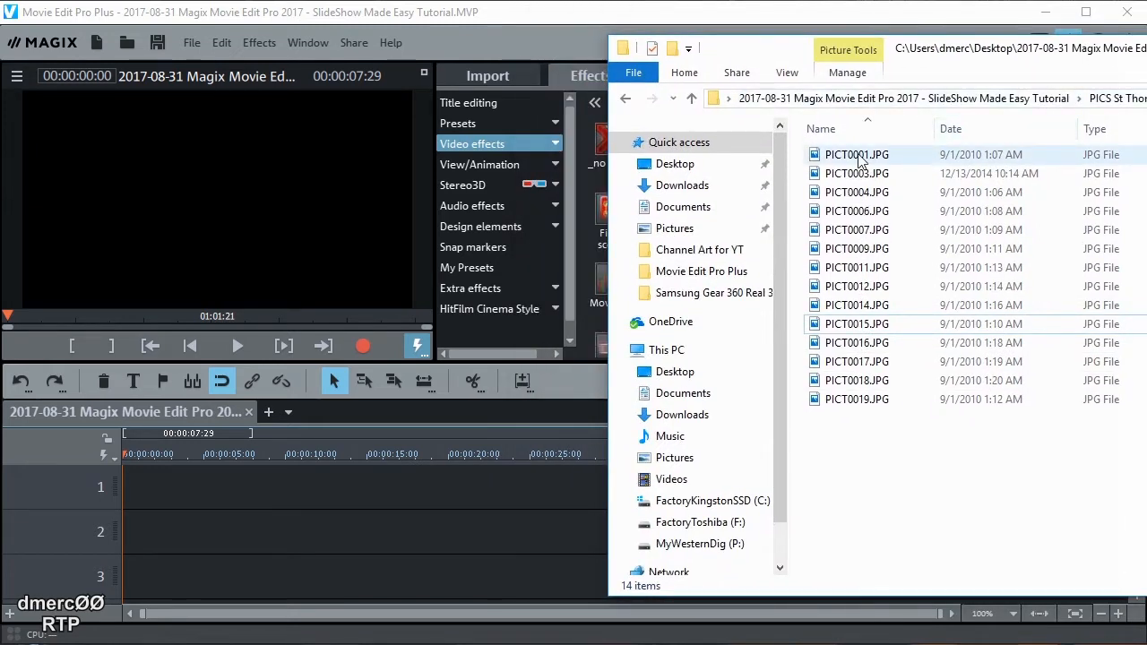
# Select all 14 St Thomas photos and drop them onto track 1 of the timeline
pyautogui.moveTo(797, 431); pyautogui.dragTo(883, 154)
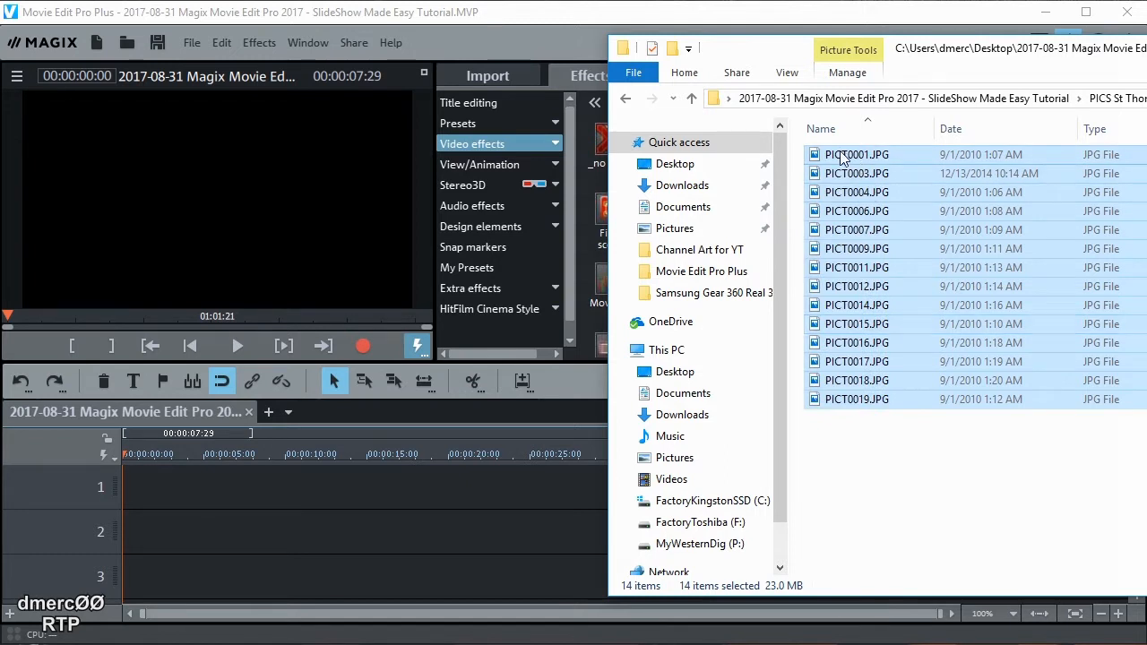
pyautogui.moveTo(843, 158); pyautogui.dragTo(146, 491)
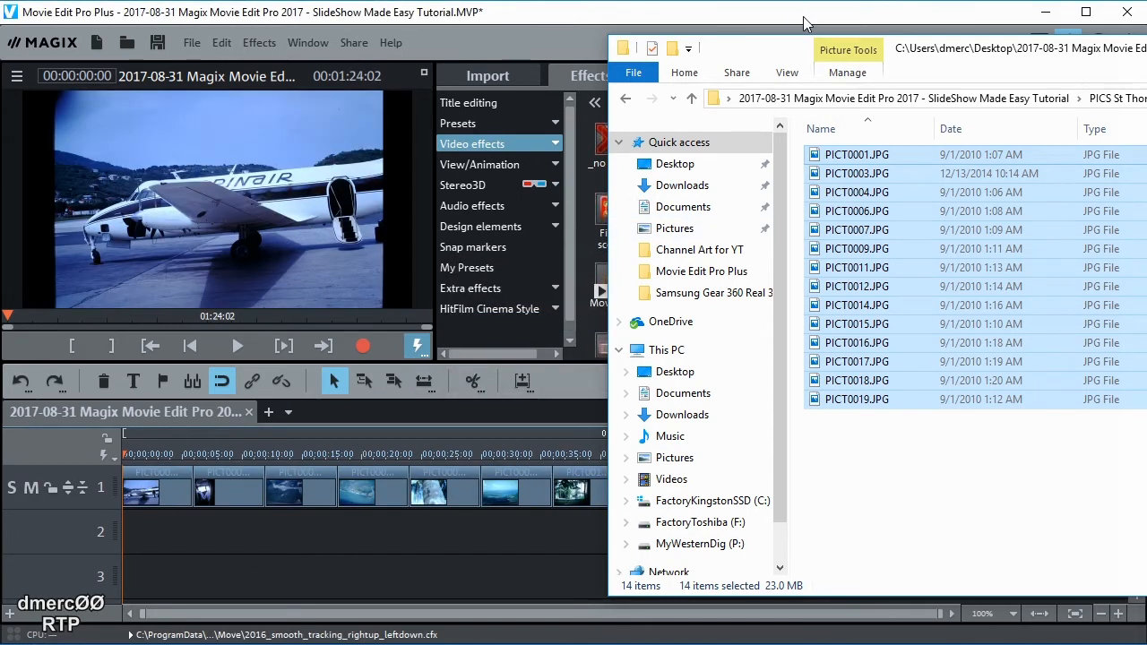
pyautogui.click(804, 13)
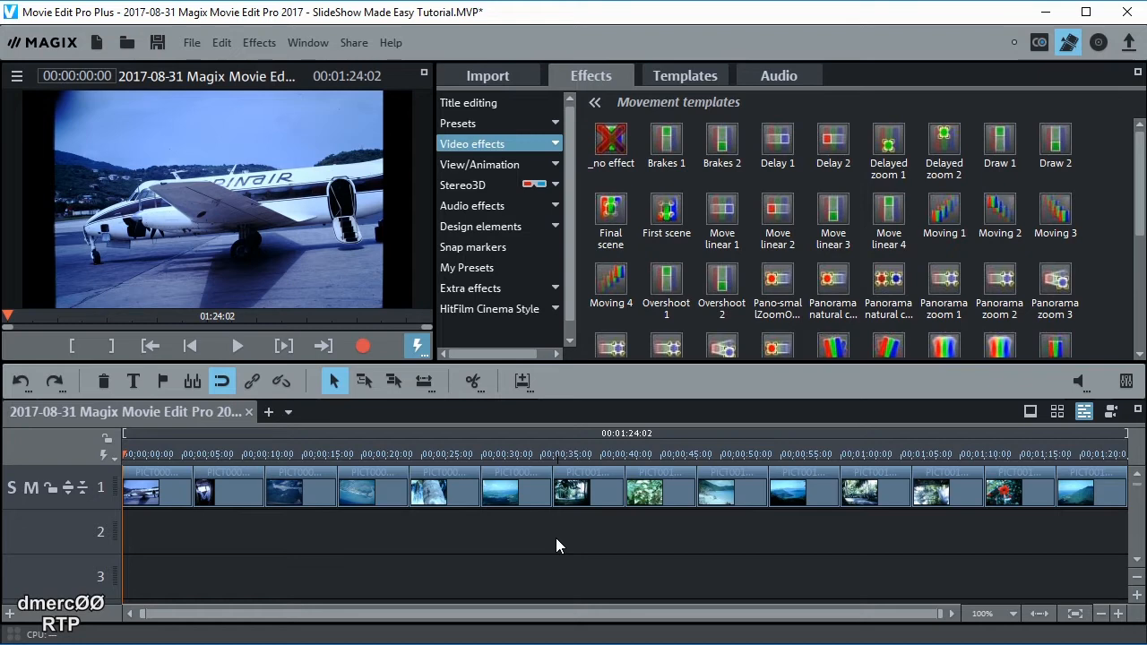
# Open Program settings on the video/audio page and raise standard picture length from 6 to 7 seconds
pyautogui.click(191, 45)
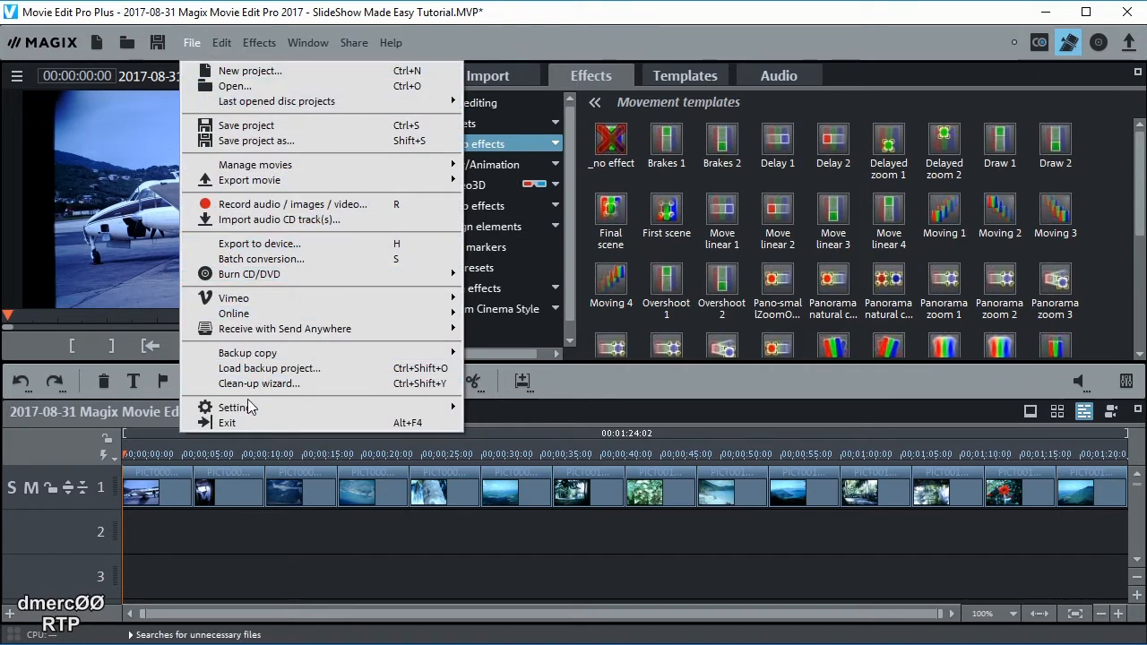
pyautogui.moveTo(251, 409)
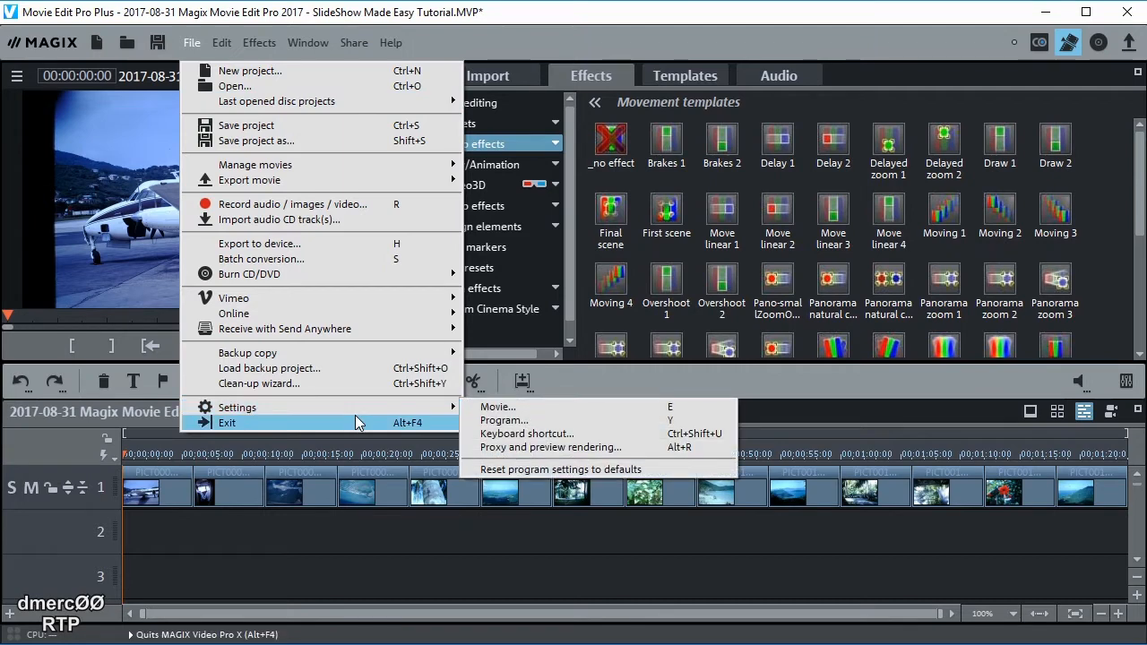
pyautogui.click(508, 423)
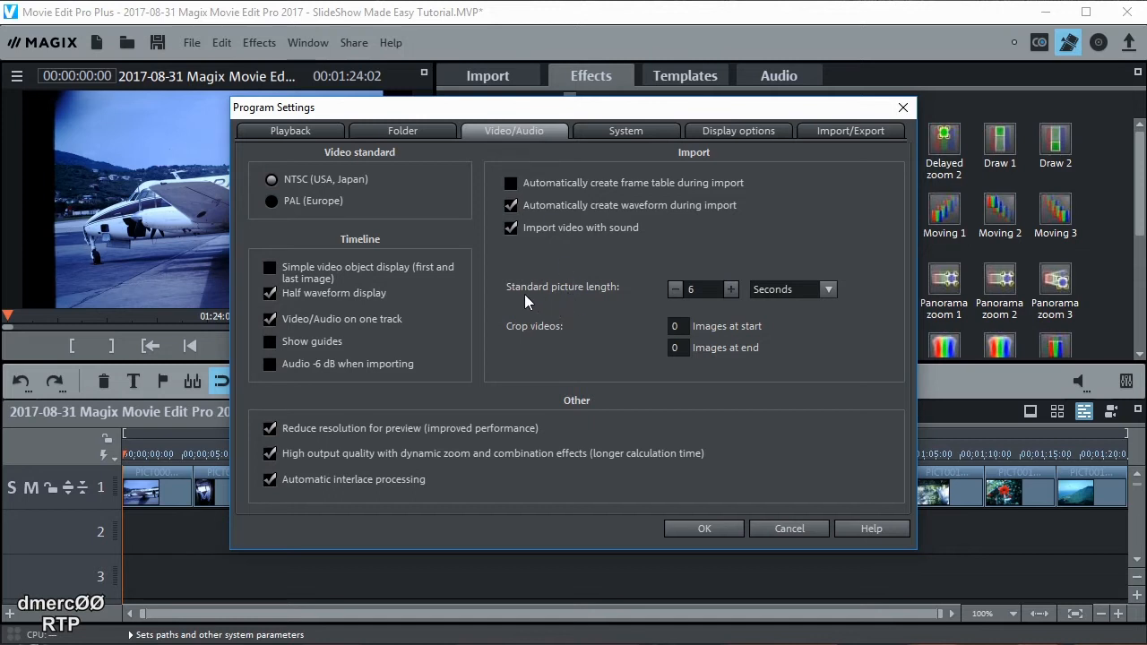
pyautogui.click(732, 290)
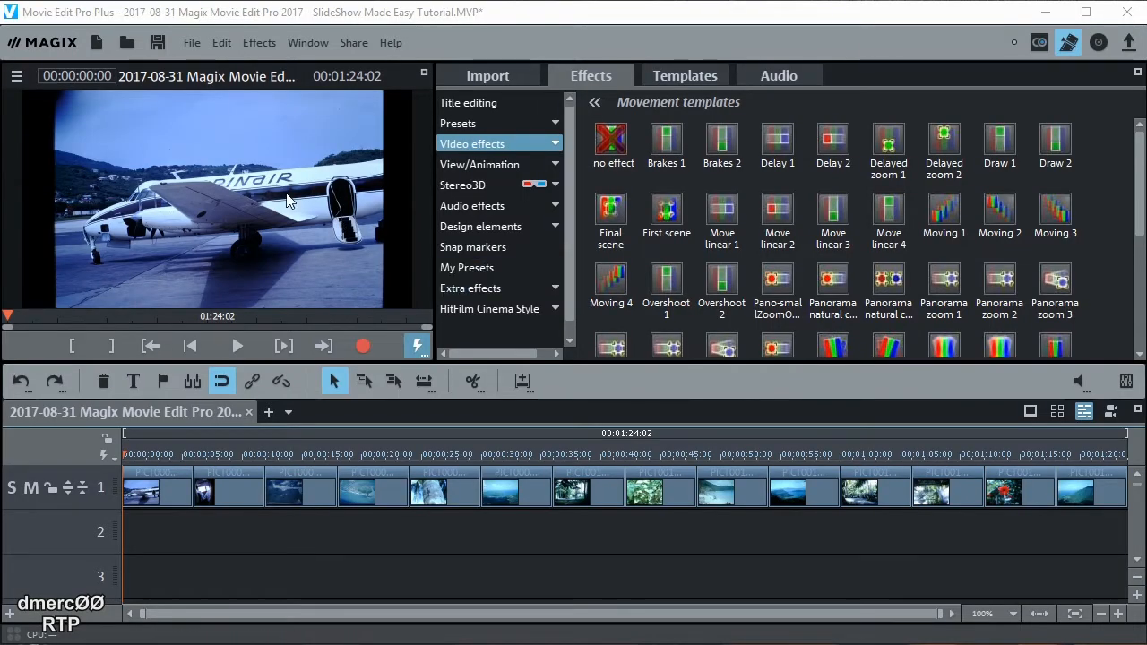
pyautogui.click(191, 45)
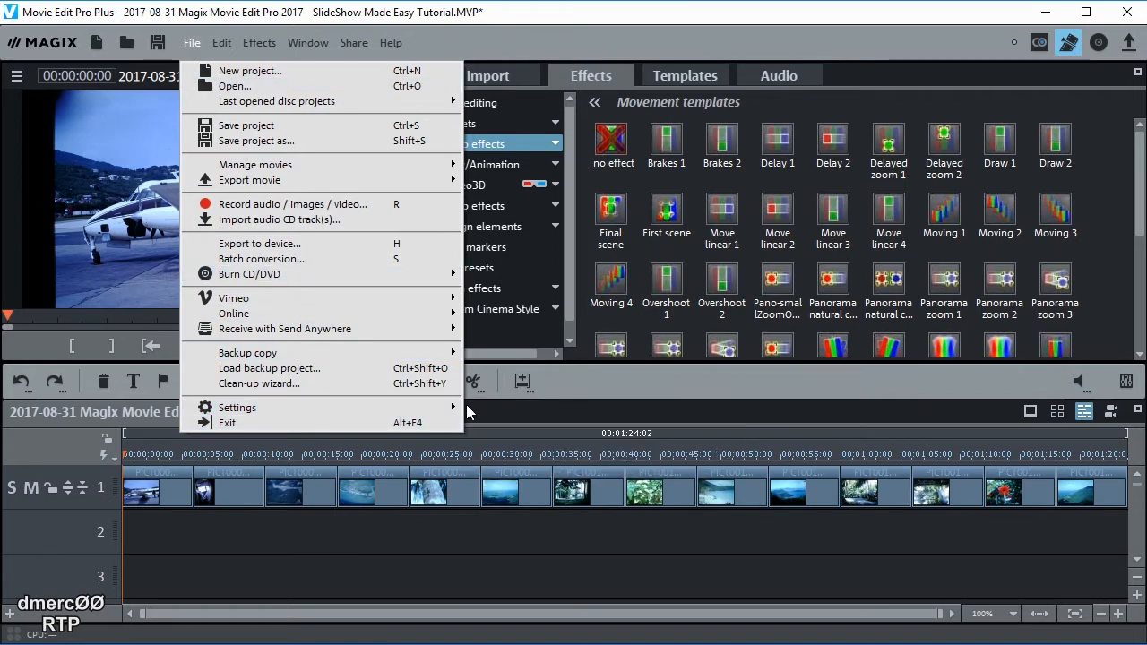
pyautogui.moveTo(457, 409)
pyautogui.click(492, 407)
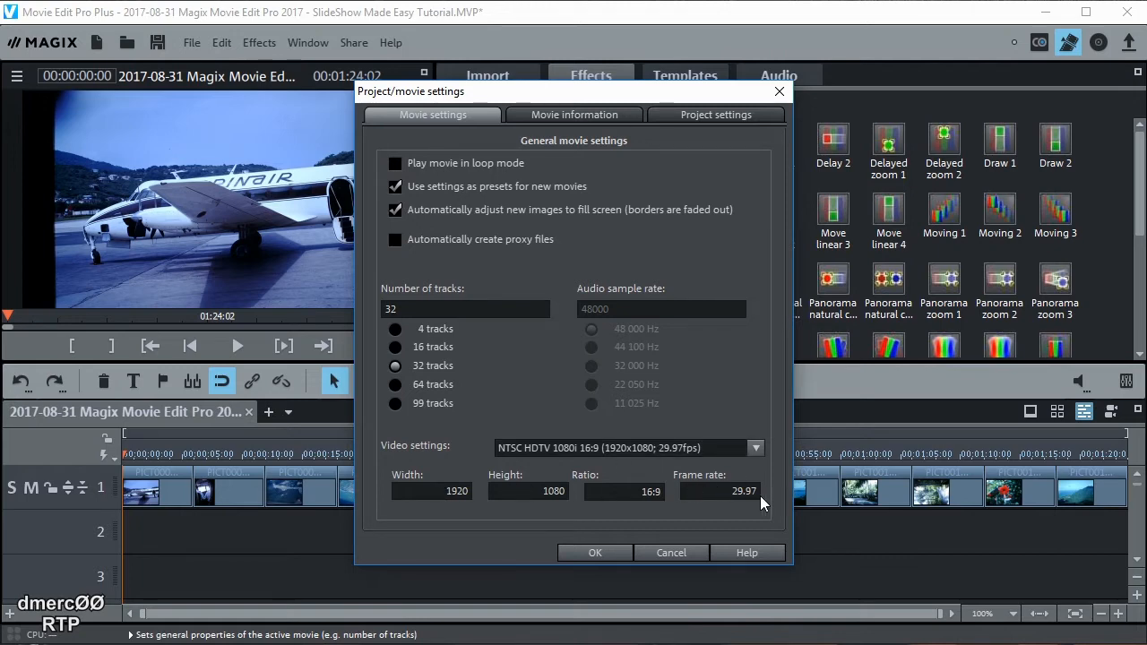
pyautogui.click(595, 553)
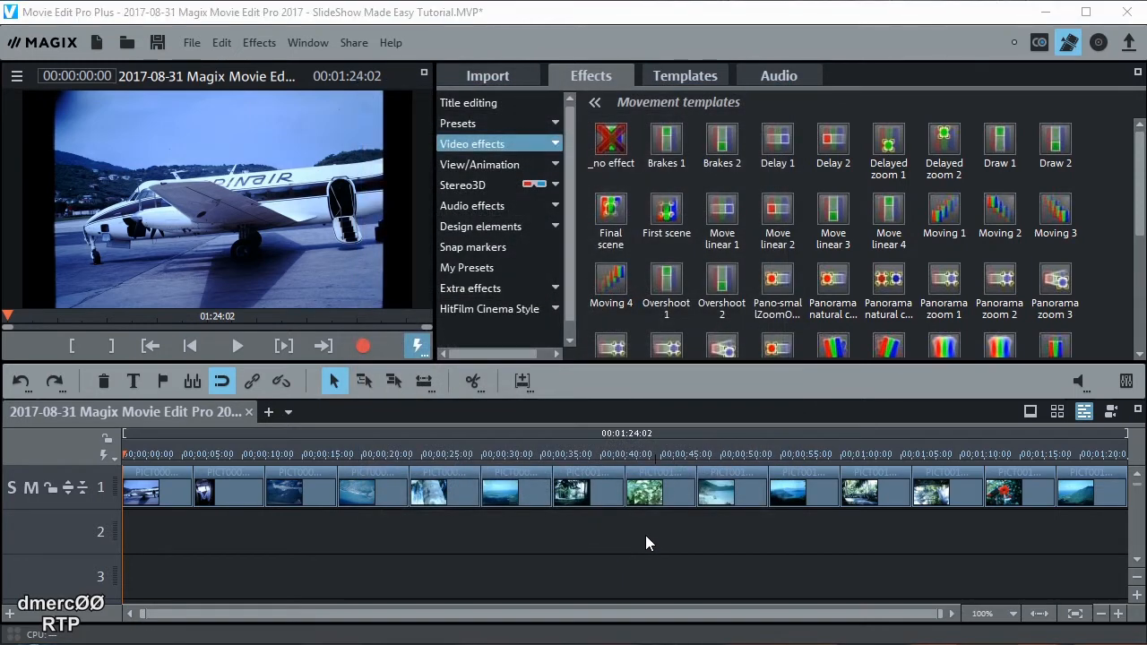
# Give the second photo a Crossfade transition and apply it to every clip on track 1
pyautogui.click(231, 488)
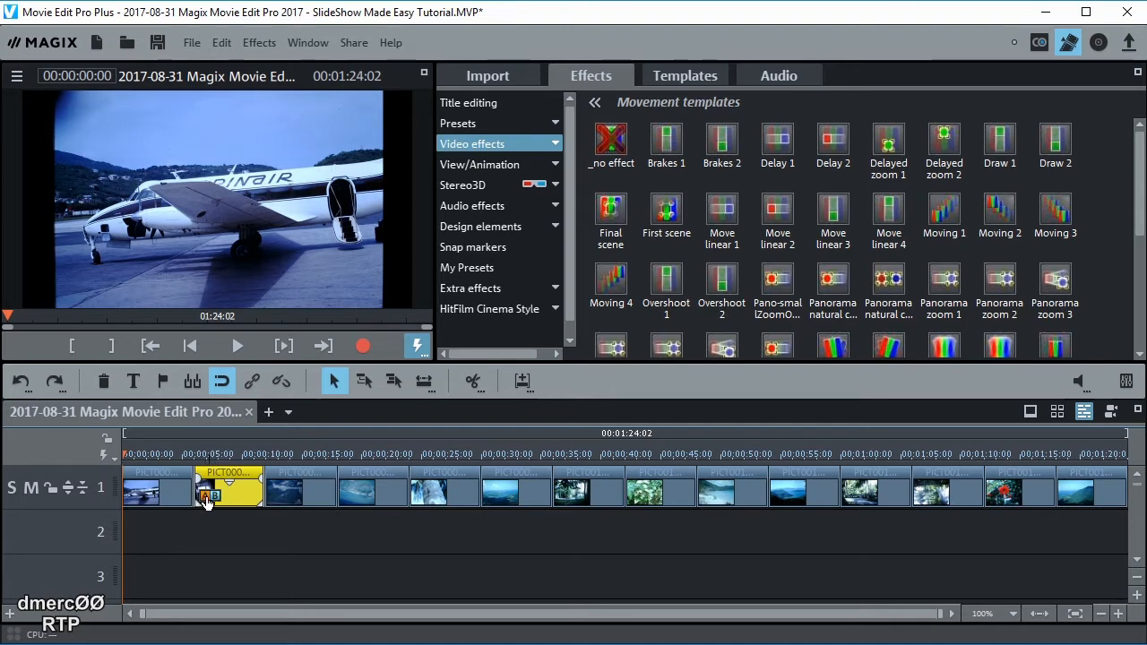
pyautogui.click(206, 500)
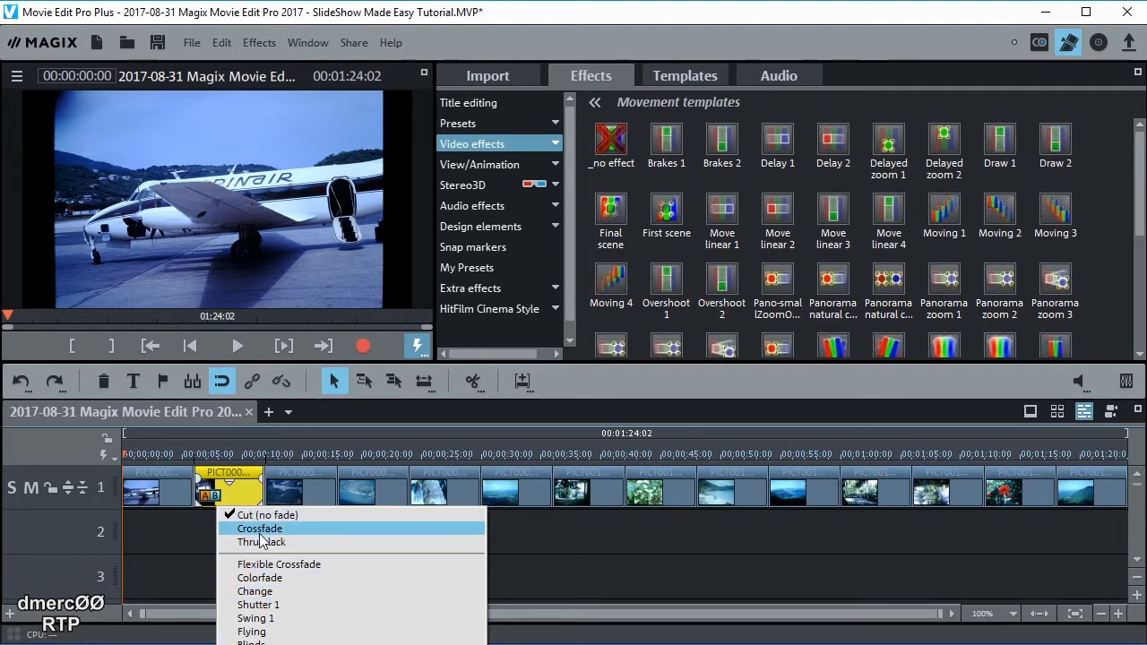
pyautogui.click(260, 529)
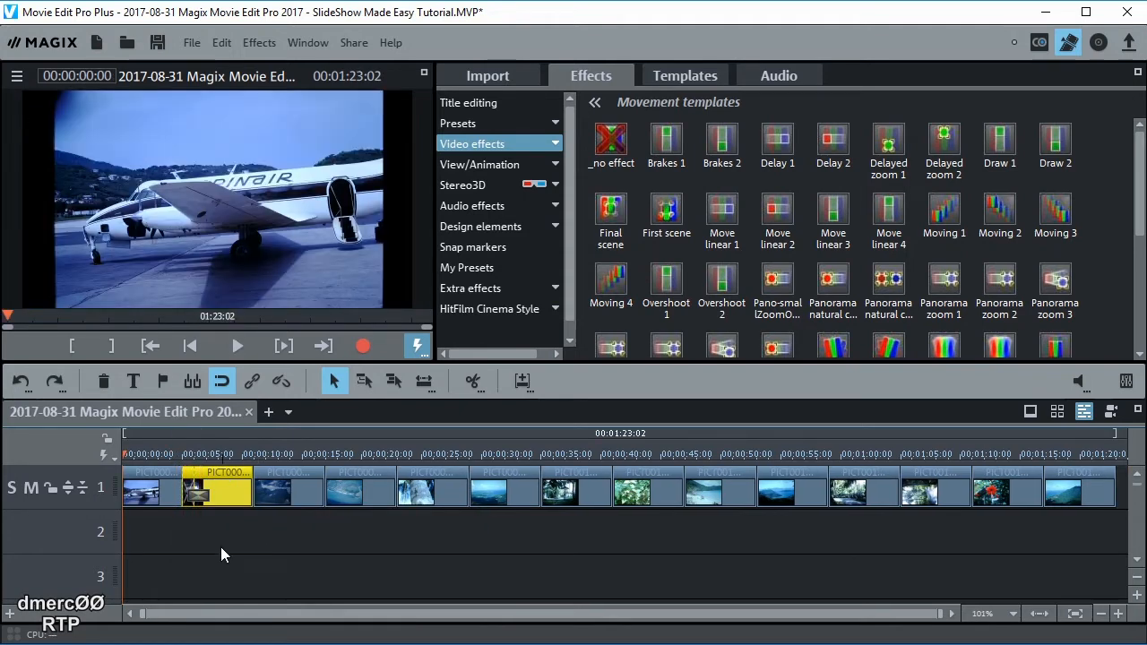
pyautogui.rightClick(190, 496)
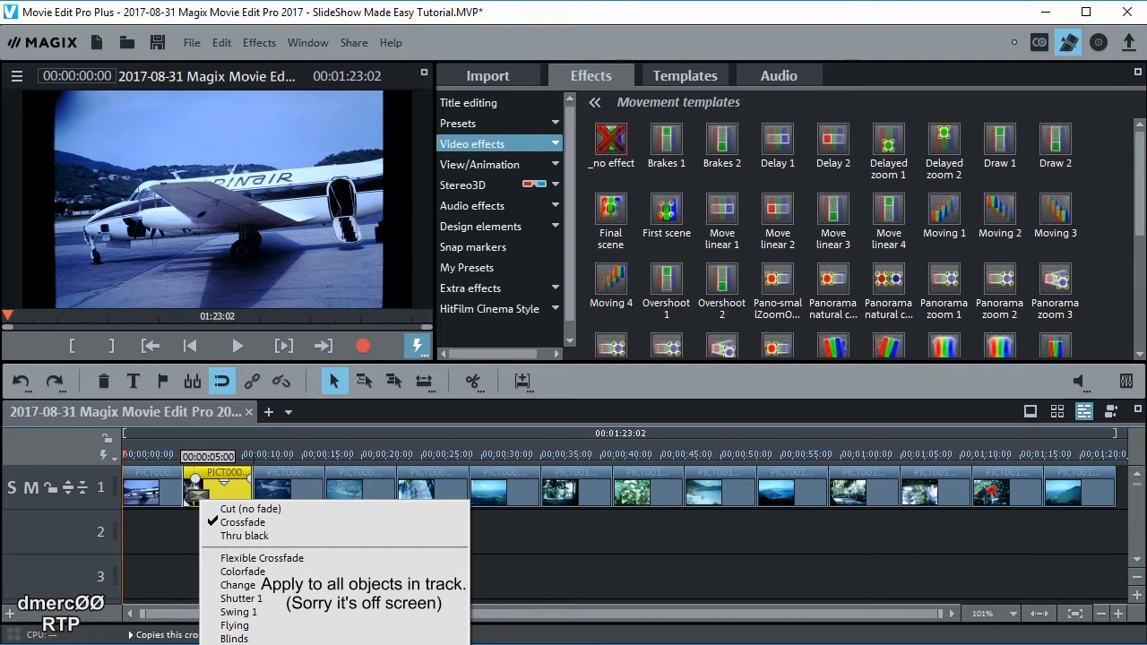
pyautogui.click(269, 644)
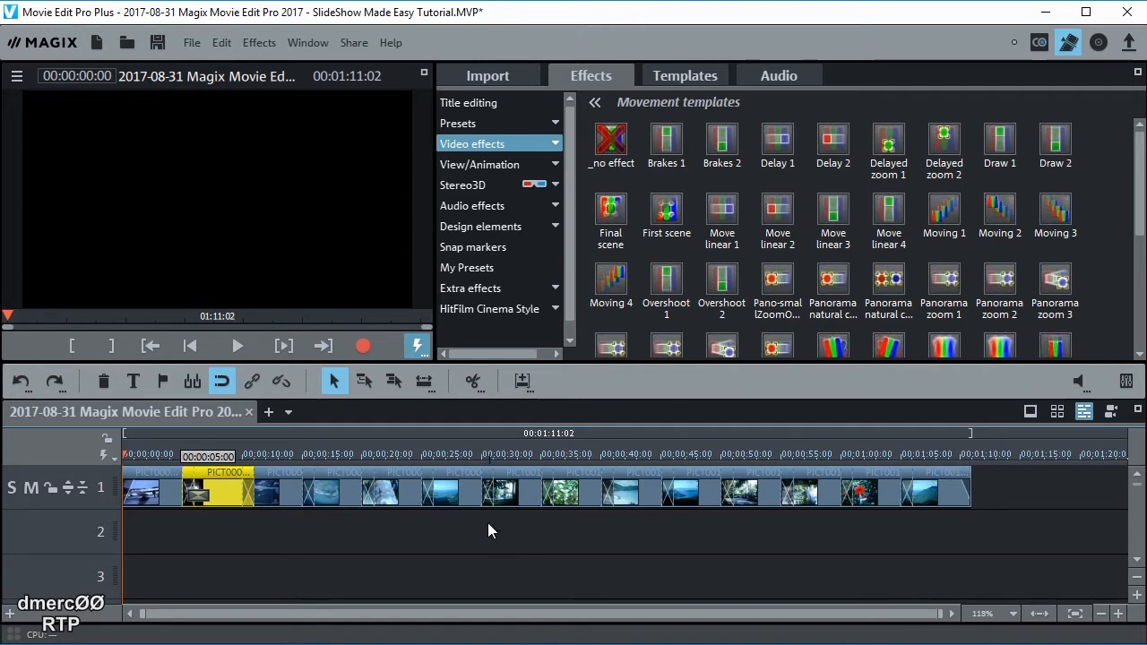
# Preview the slideshow near 1:08 and change PICT0011's transition to Shutter 1, fitting the project to view
pyautogui.click(238, 344)
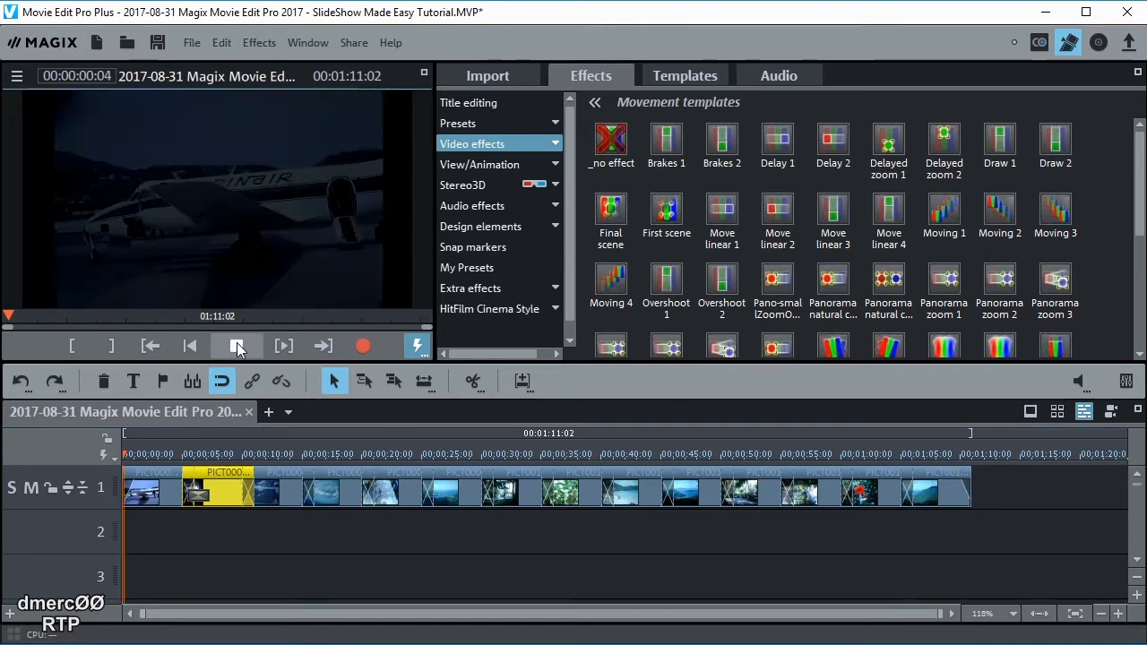
pyautogui.click(940, 455)
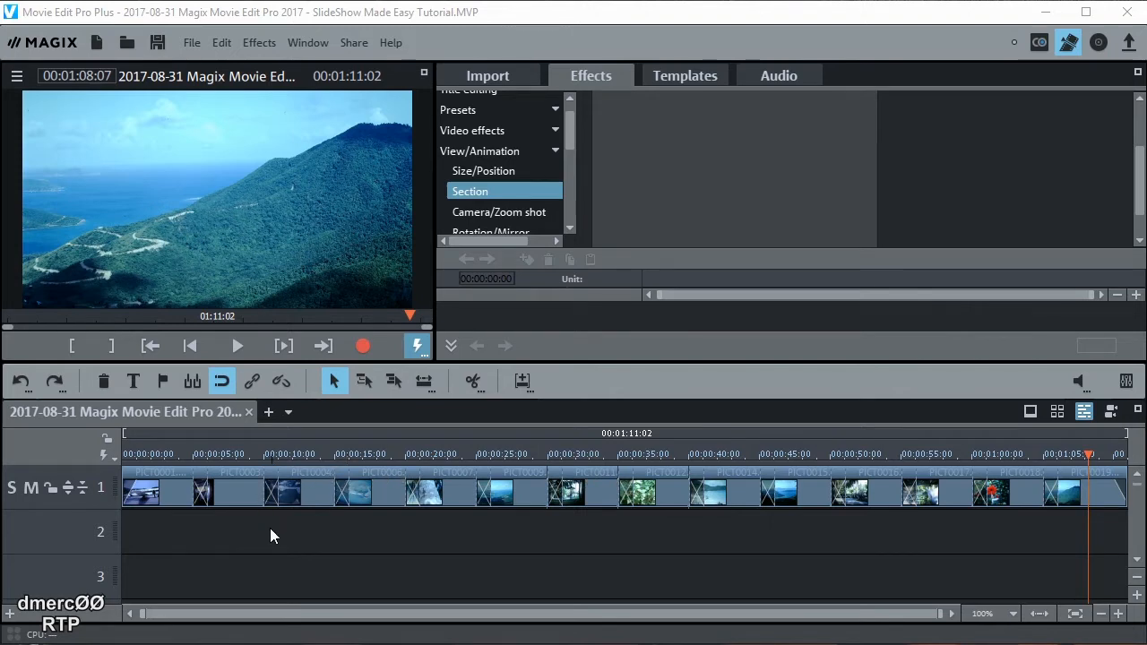
pyautogui.click(553, 498)
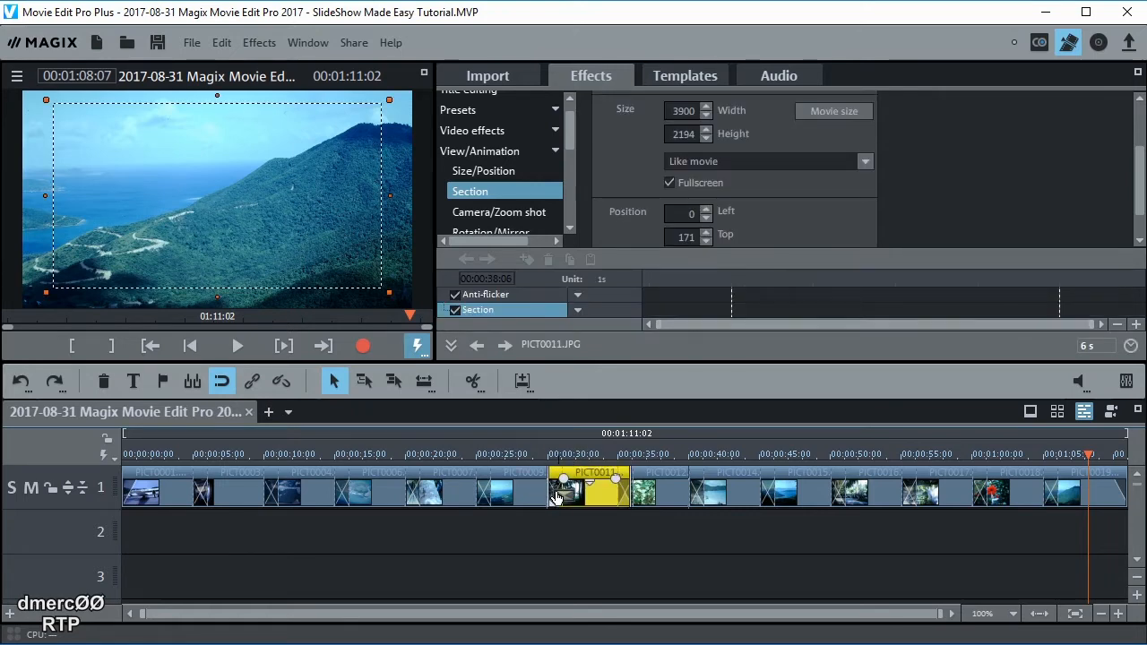
pyautogui.click(556, 494)
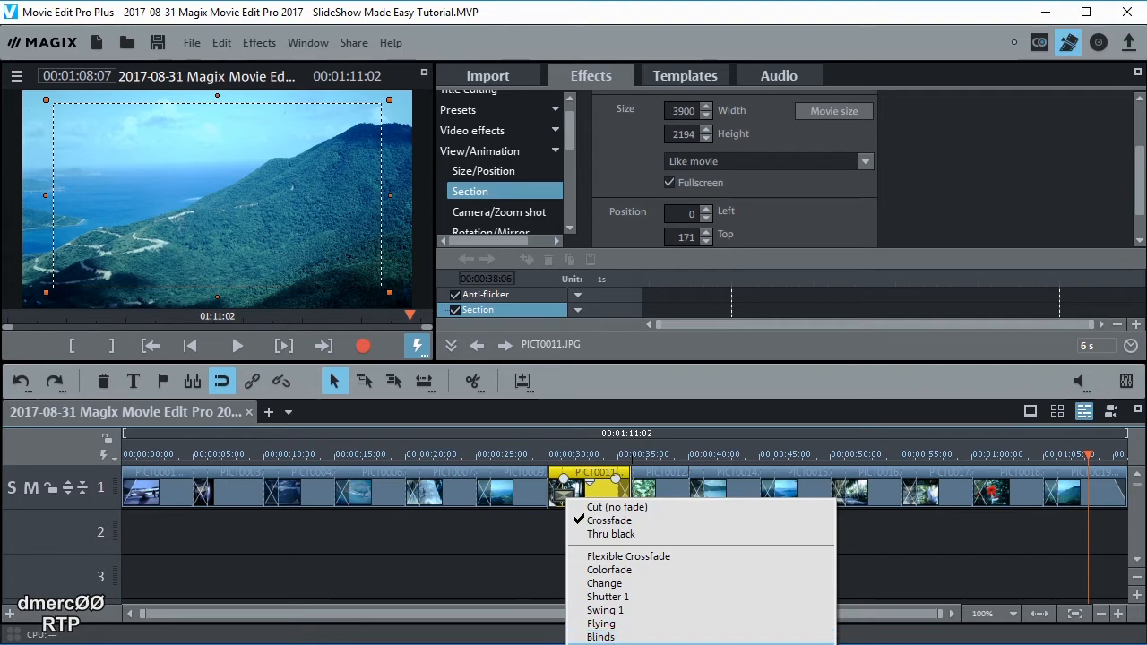
pyautogui.click(607, 598)
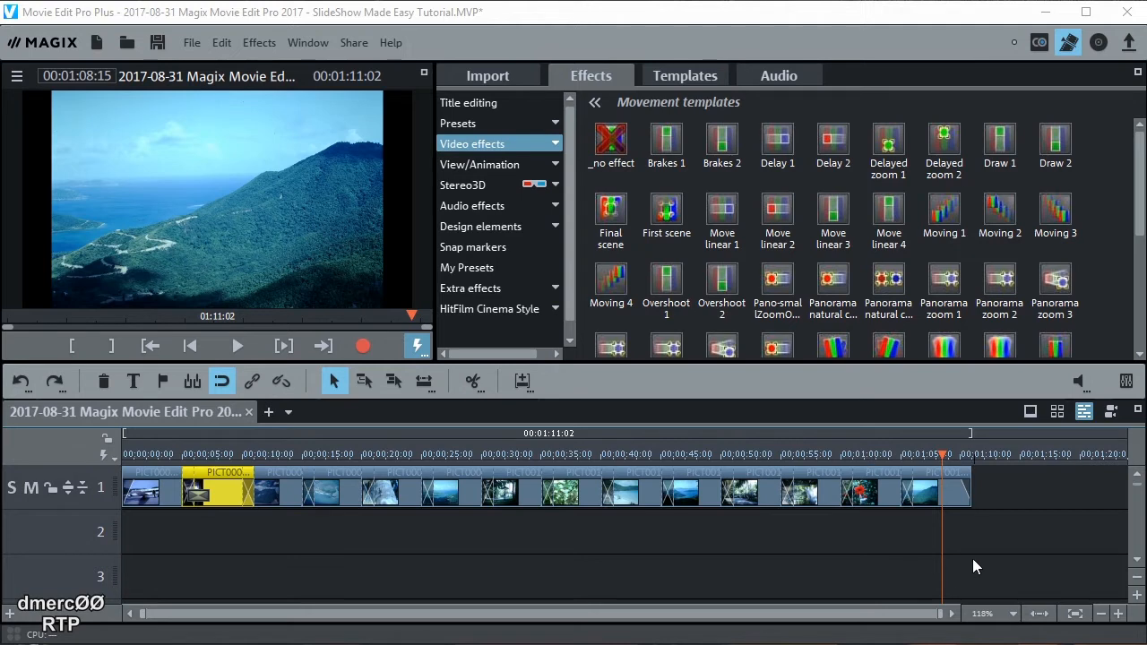
pyautogui.click(1040, 616)
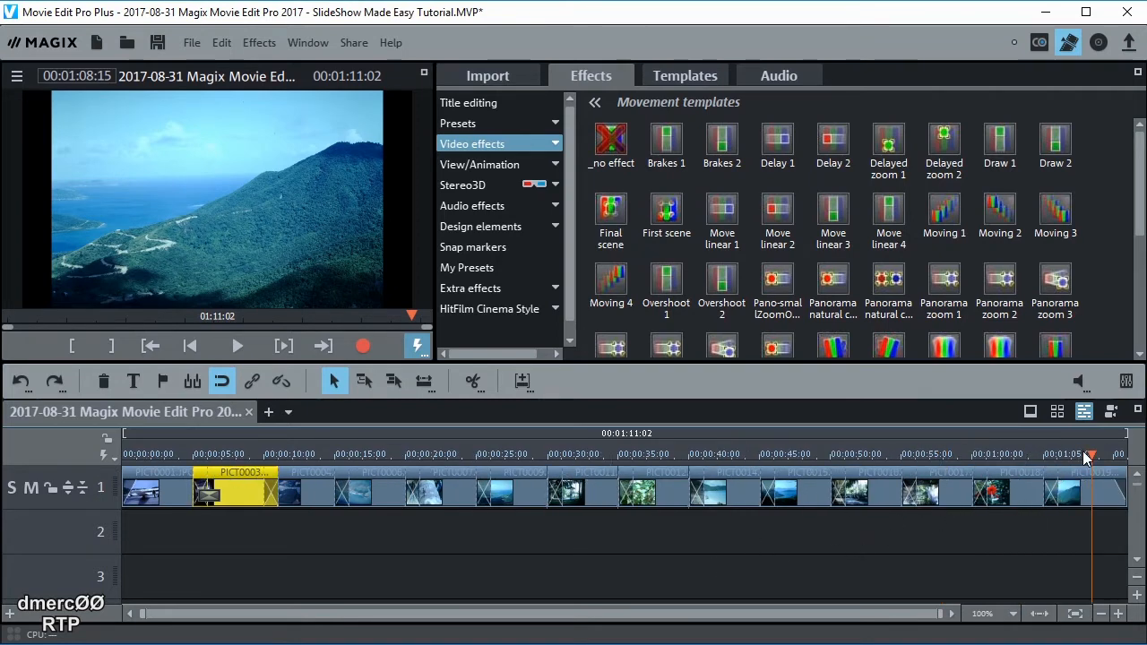
# Move playback back to about 0:13 and expand the View/Animation effects category
pyautogui.moveTo(1084, 457); pyautogui.dragTo(242, 433)
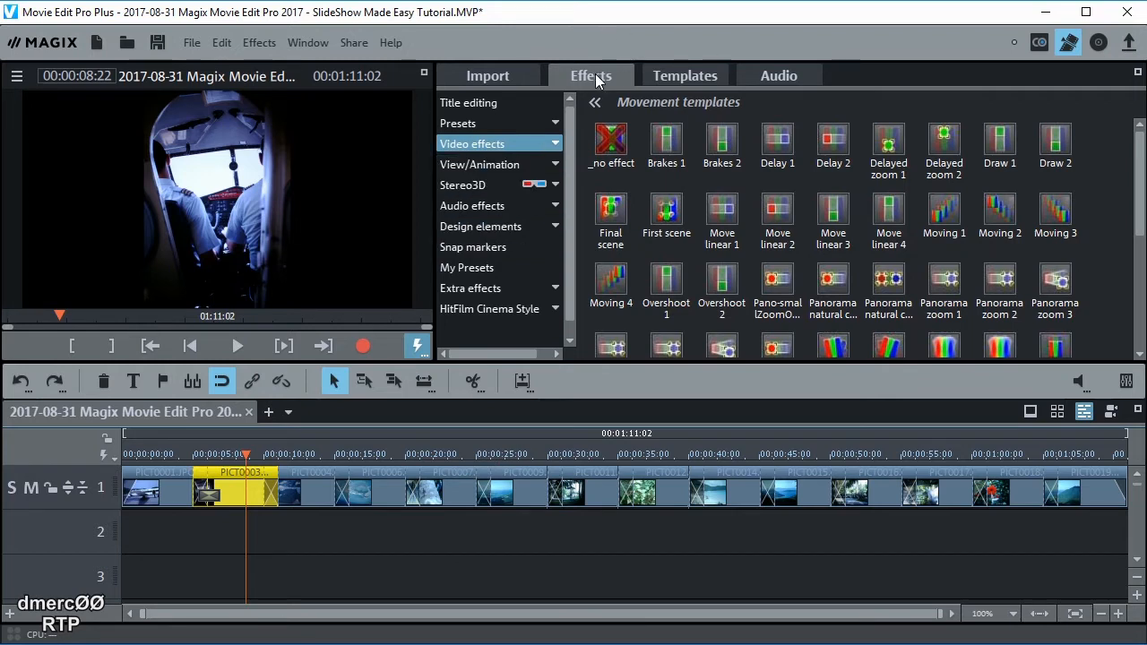
pyautogui.click(495, 164)
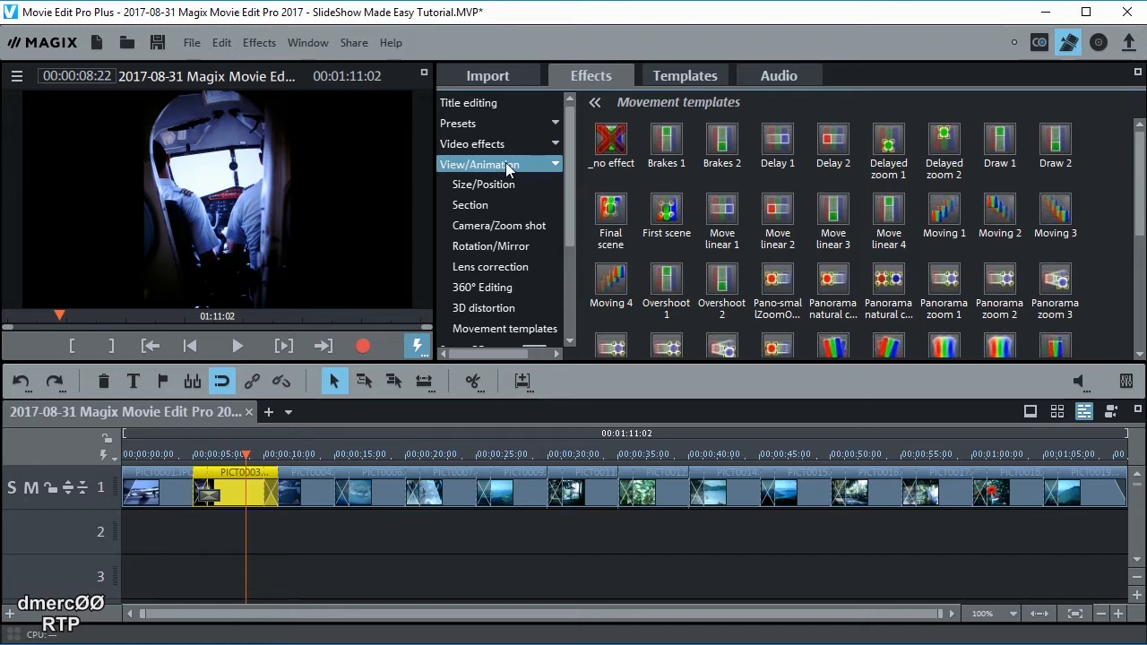
# Crop PICT0003 to a 16:9 landscape section moved up over the pilots and windscreen
pyautogui.click(472, 206)
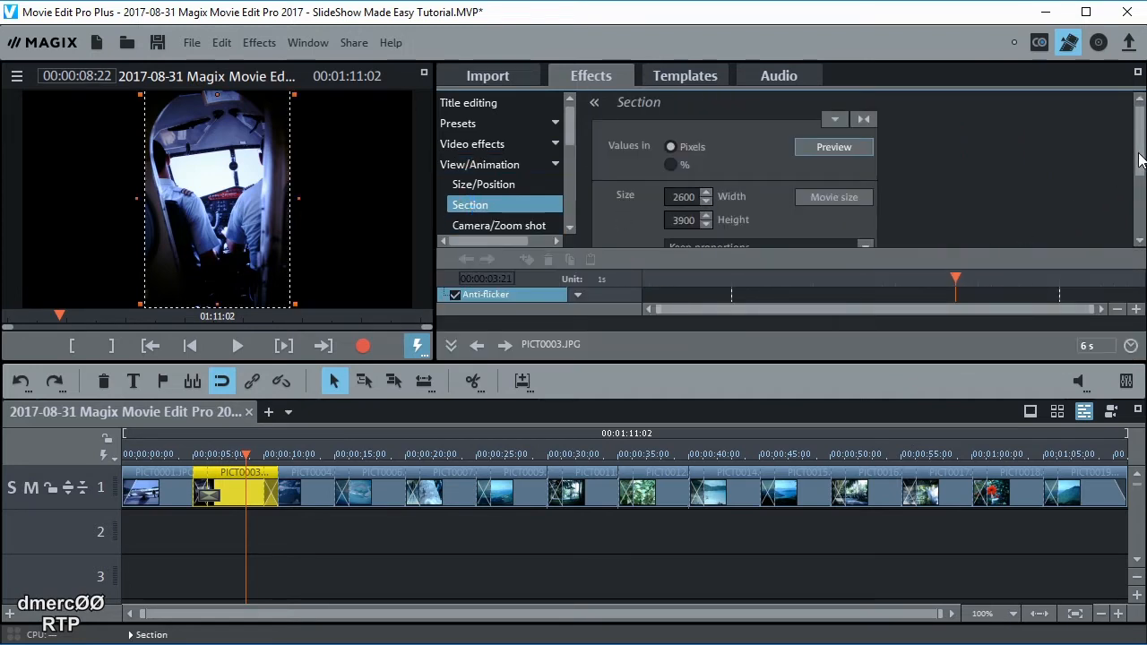
pyautogui.scroll(-3, 1140, 160)
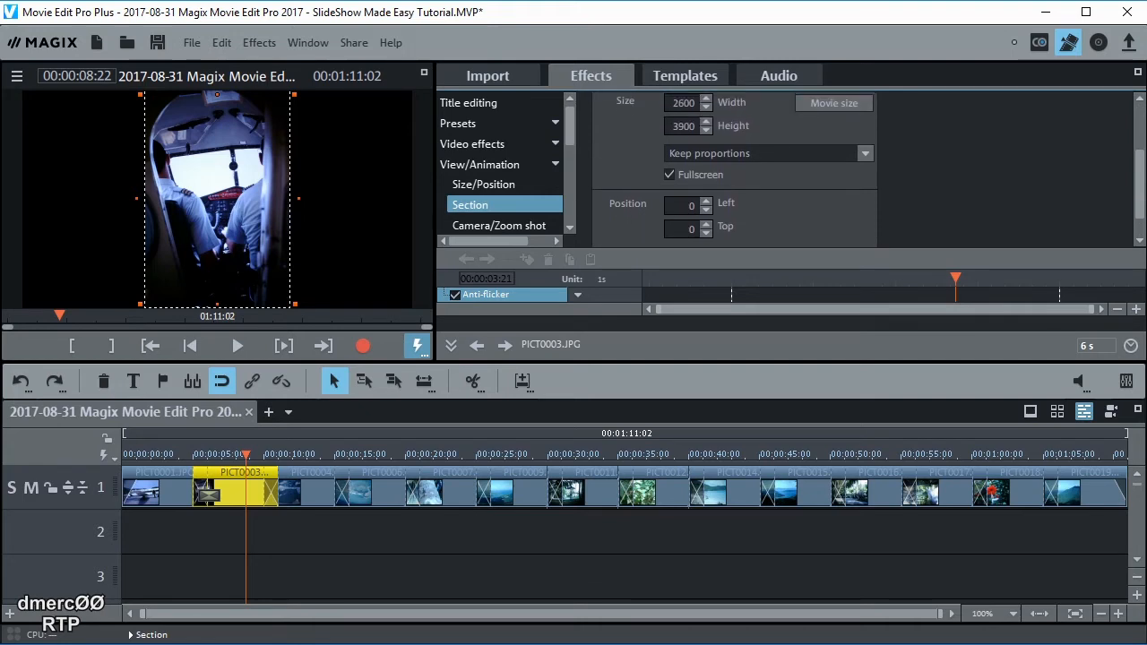
pyautogui.moveTo(1146, 203); pyautogui.dragTo(1146, 205)
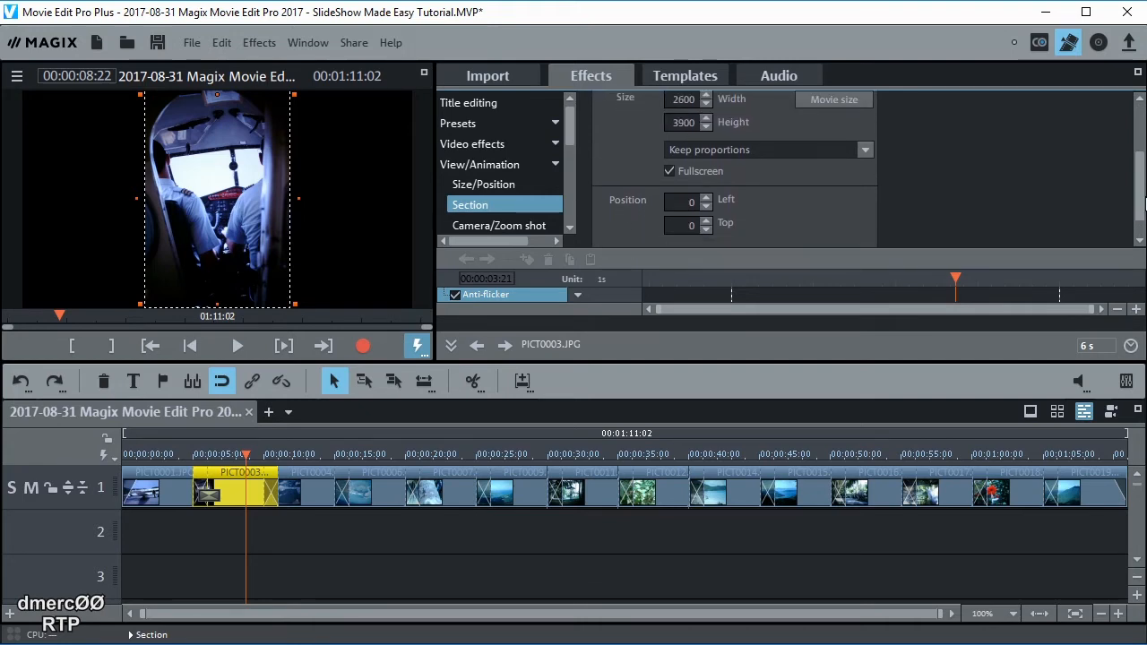
pyautogui.click(866, 150)
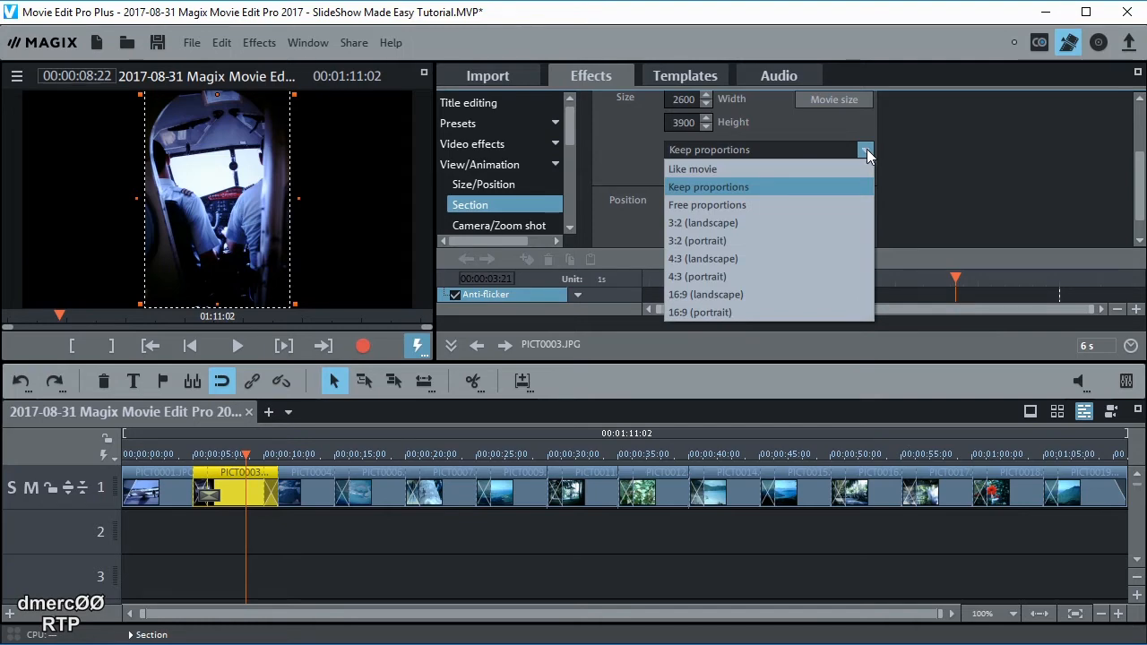
pyautogui.click(705, 294)
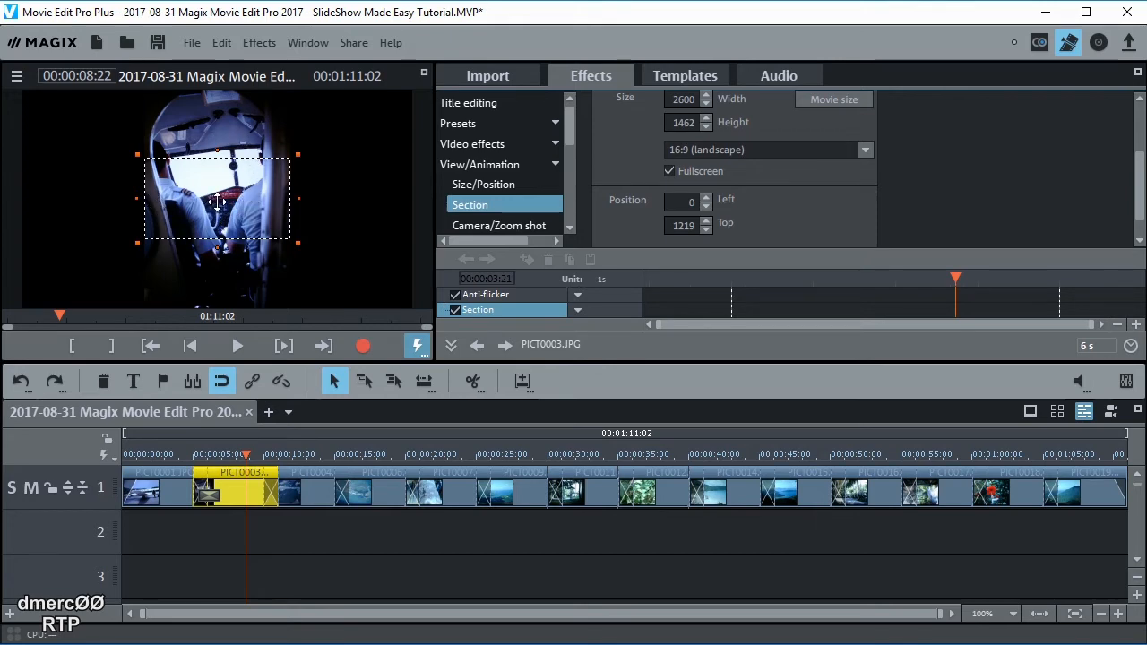
pyautogui.moveTo(215, 202); pyautogui.dragTo(213, 173)
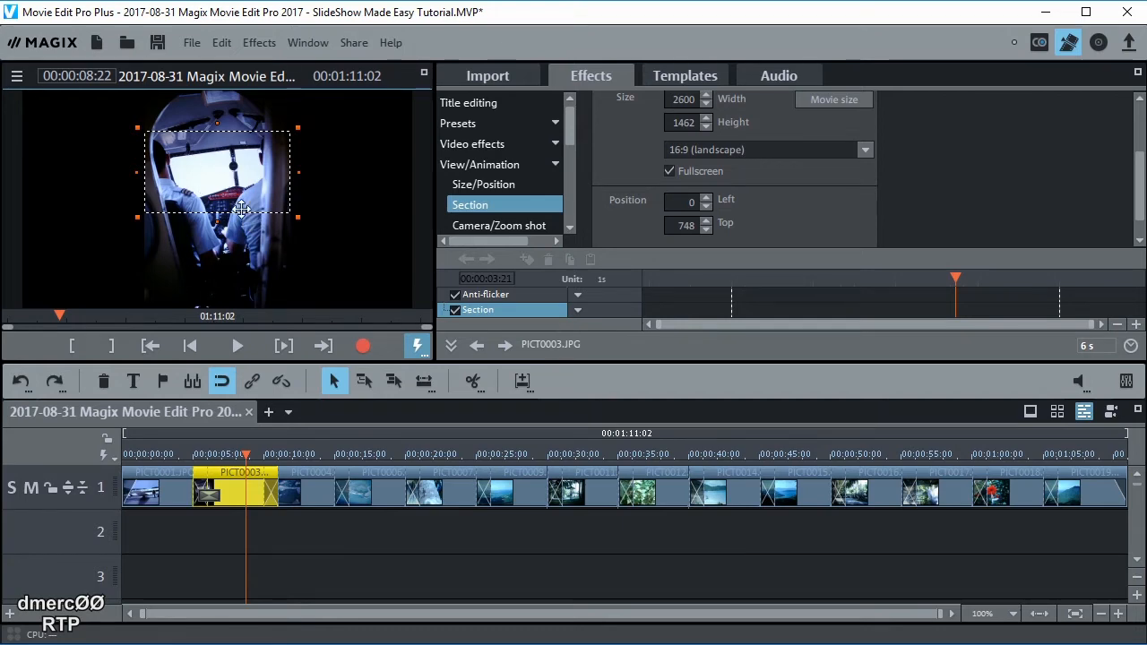
pyautogui.moveTo(229, 170); pyautogui.dragTo(229, 170)
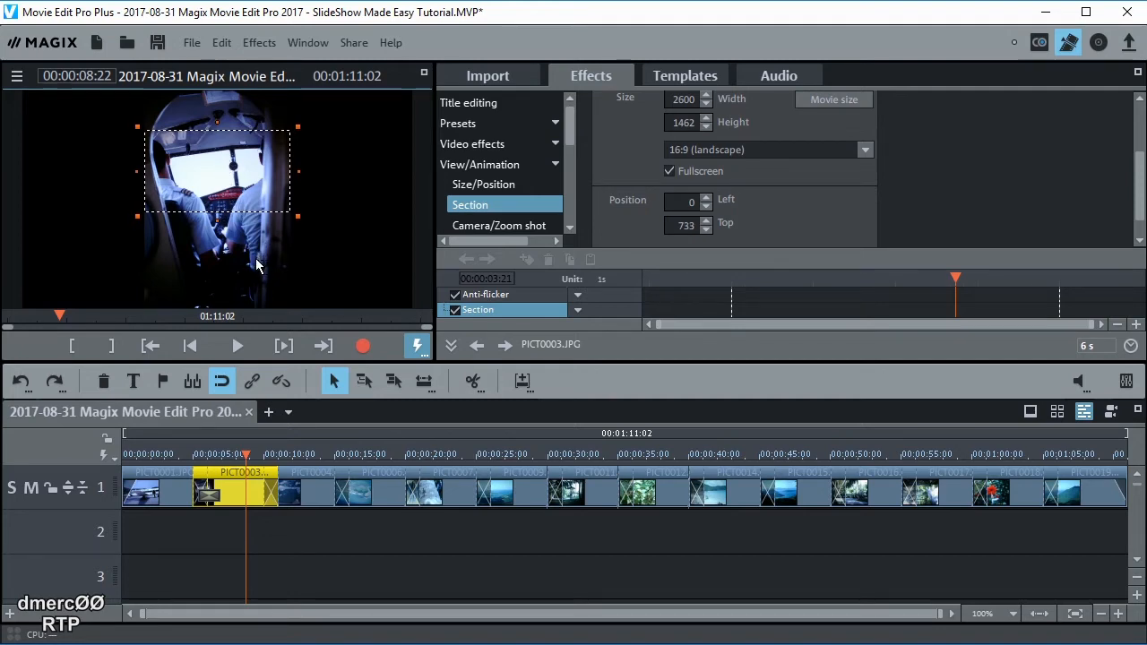
# Crop the airplane photo PICT0001 to a 16:9 landscape section framed slightly lower
pyautogui.click(157, 455)
pyautogui.click(157, 485)
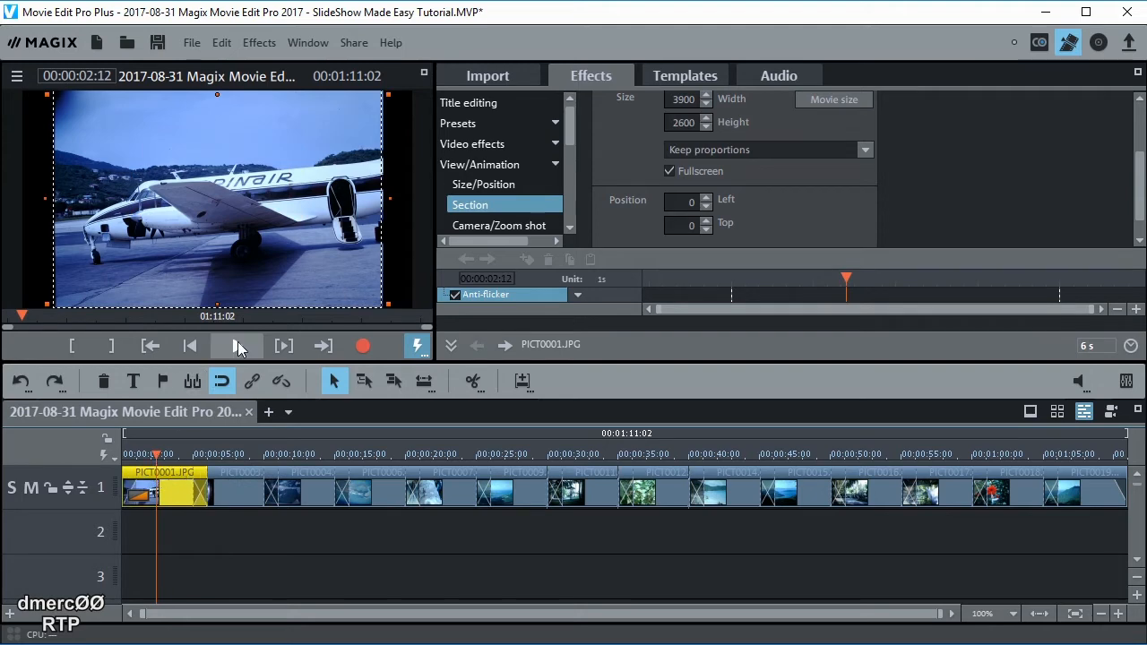
pyautogui.click(865, 151)
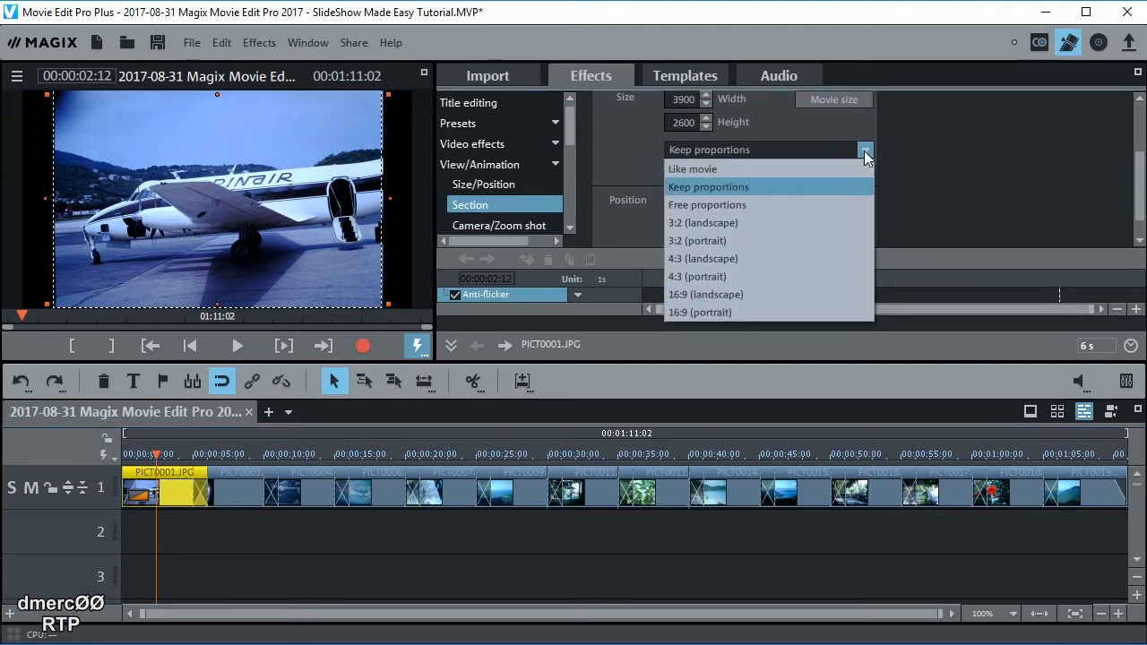
pyautogui.click(723, 294)
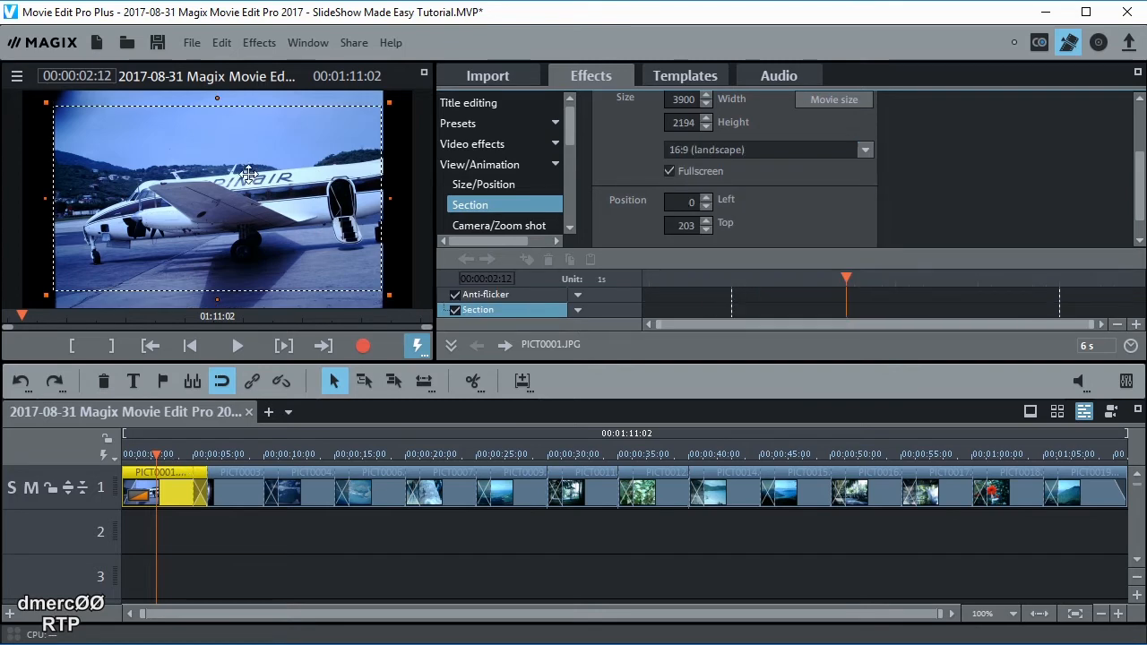
pyautogui.moveTo(228, 163); pyautogui.dragTo(227, 175)
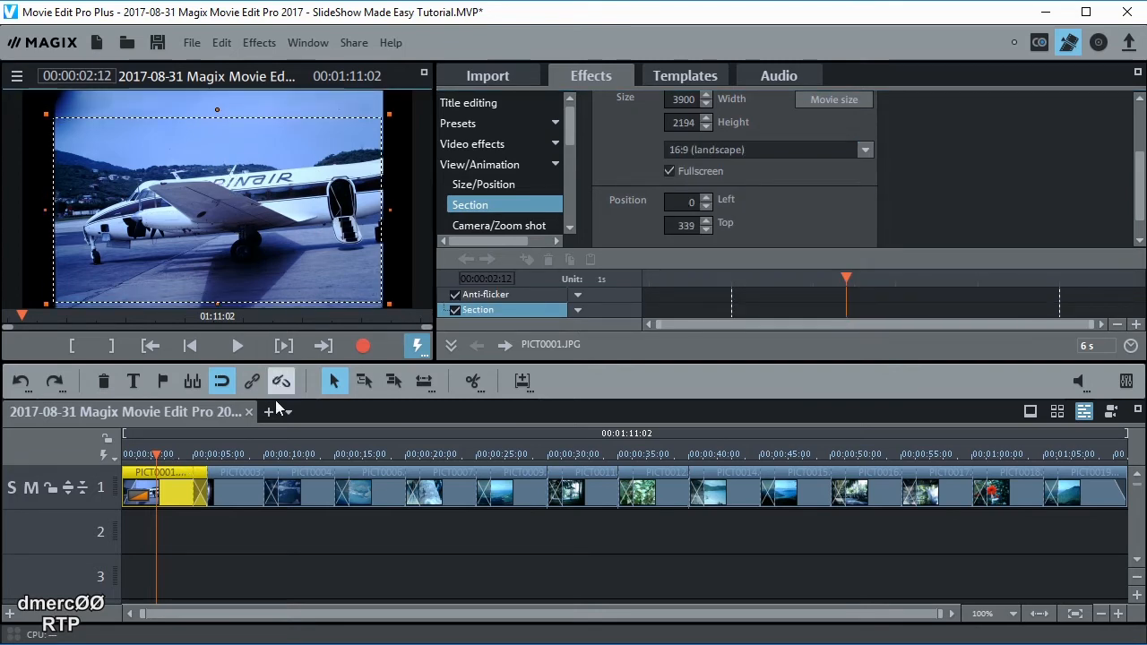
# Crop the aerial photo PICT0004 to a 16:9 landscape section shifted toward the top
pyautogui.click(313, 456)
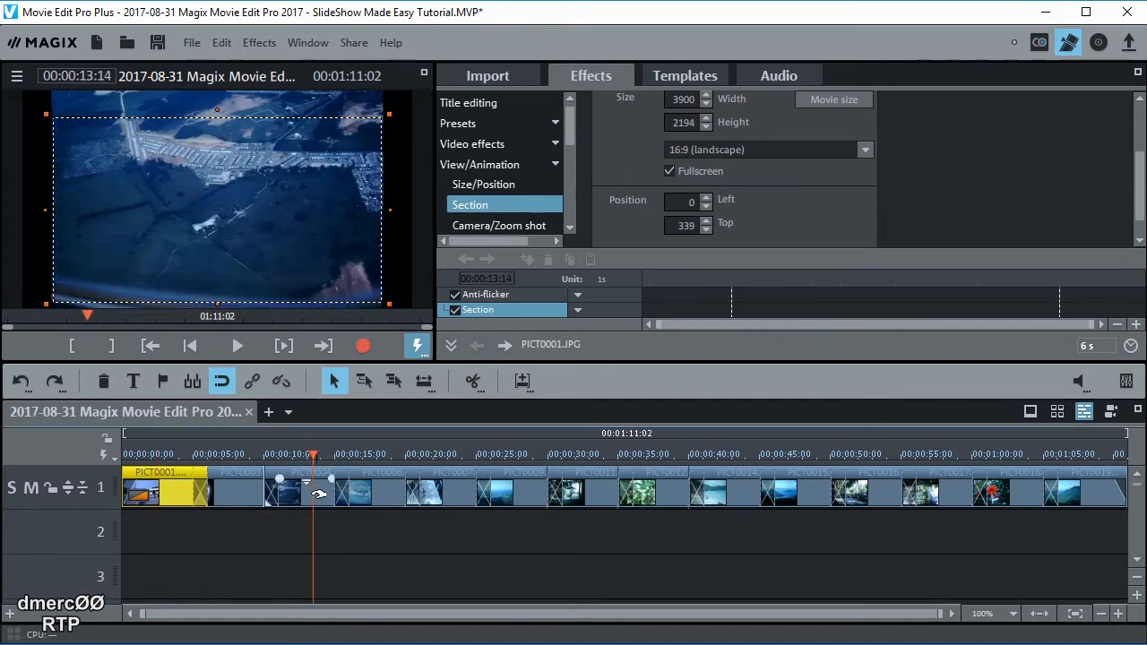
pyautogui.click(316, 493)
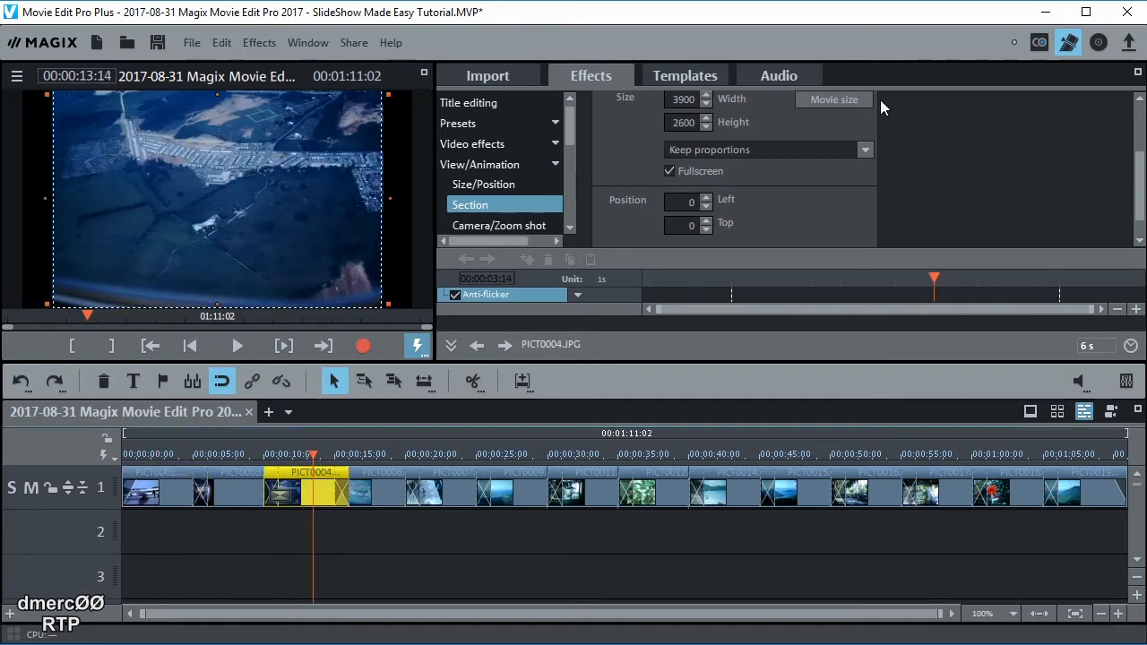
pyautogui.click(866, 149)
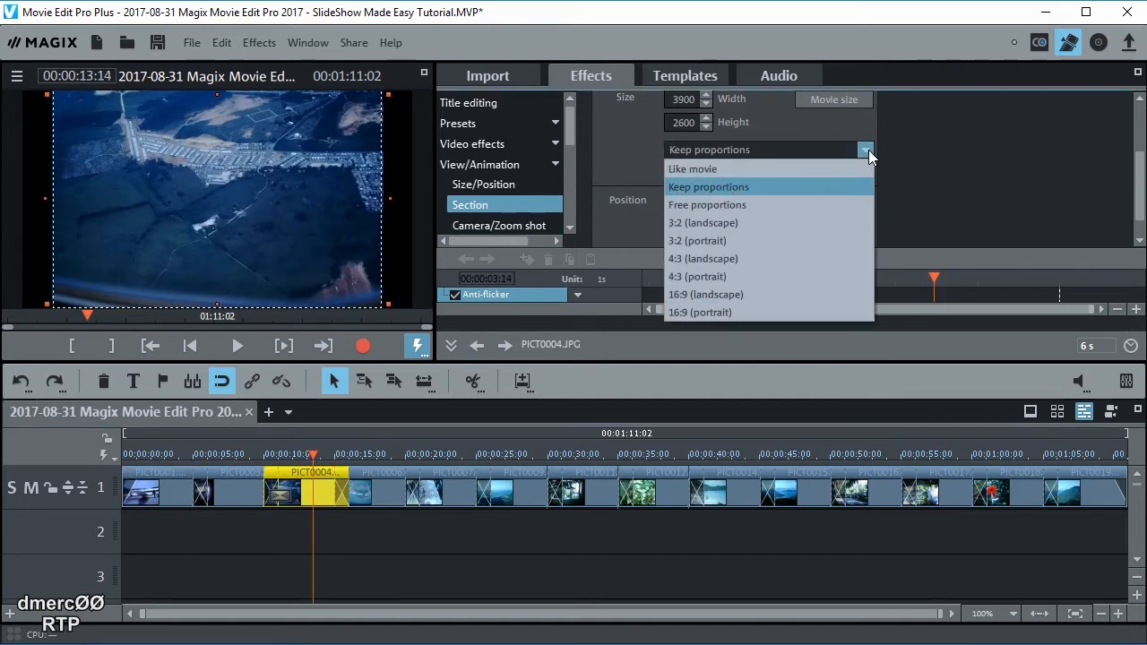
pyautogui.click(705, 294)
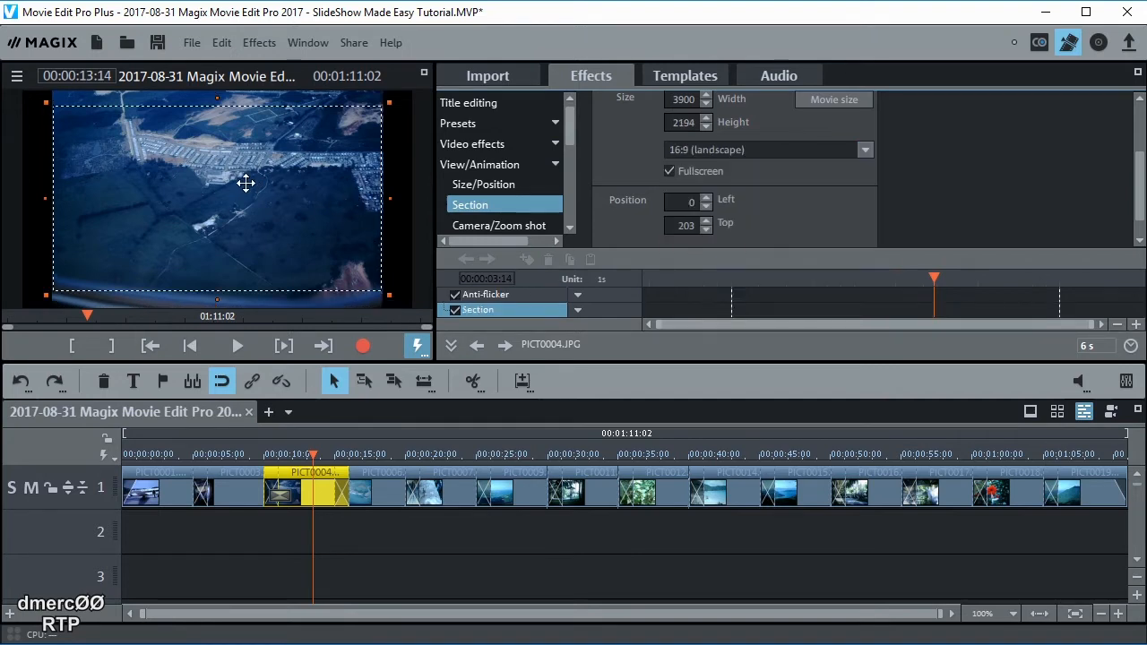
pyautogui.moveTo(248, 192); pyautogui.dragTo(249, 177)
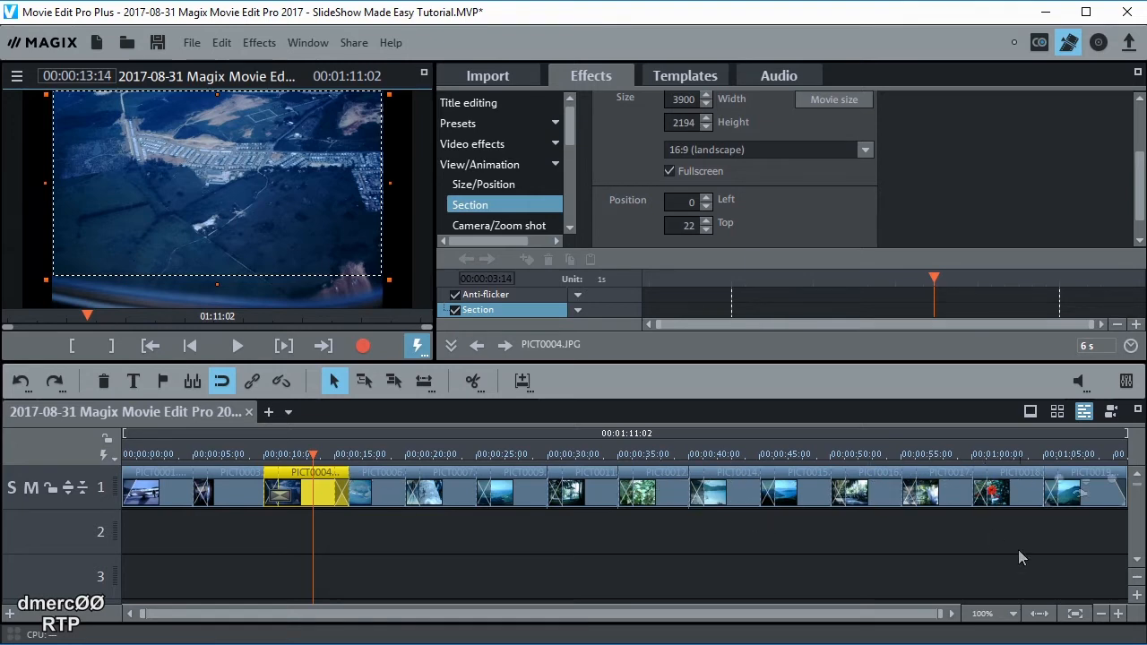
# Crop the mountain photo PICT0019 to a 16:9 landscape section framed slightly lower
pyautogui.click(1080, 492)
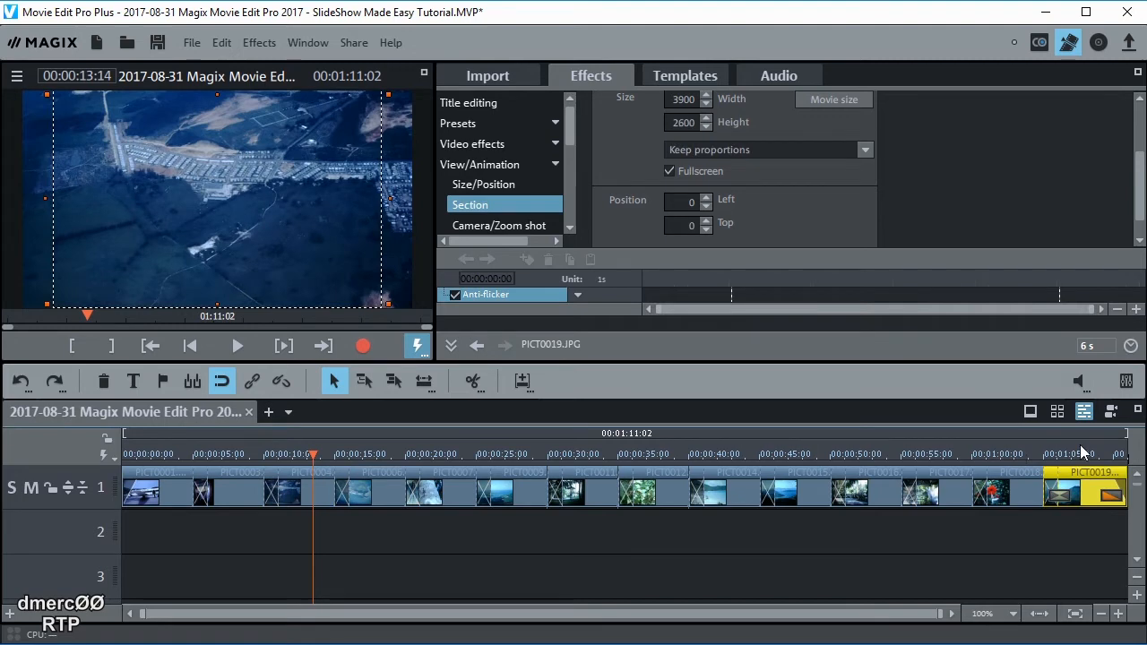
pyautogui.click(1081, 452)
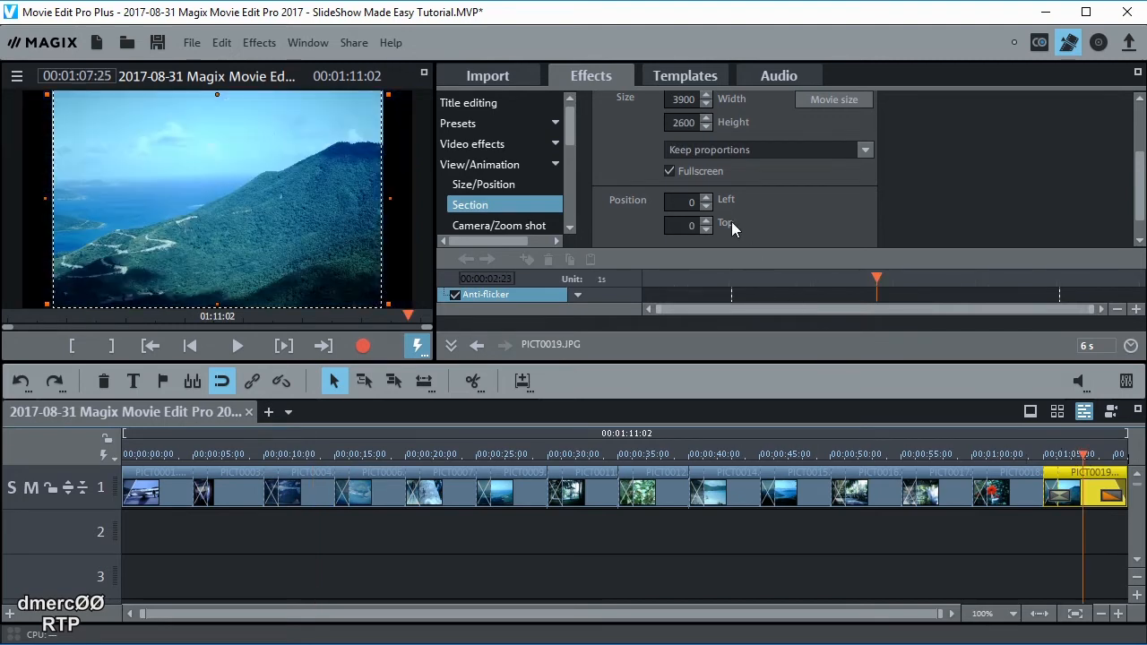
pyautogui.click(865, 151)
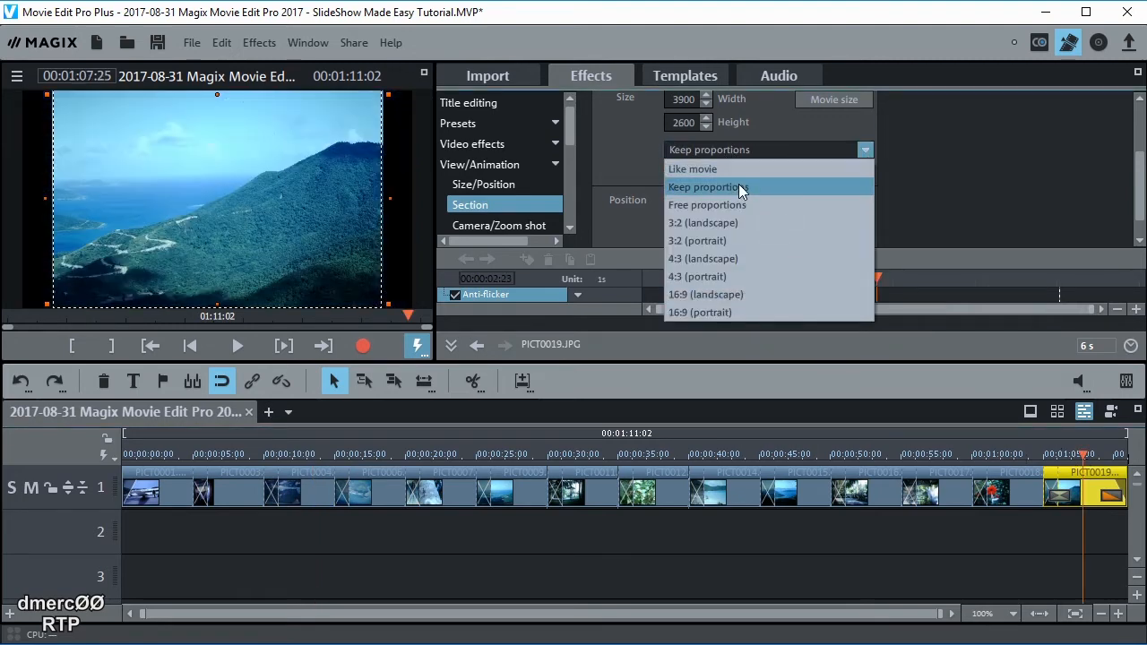
pyautogui.click(717, 294)
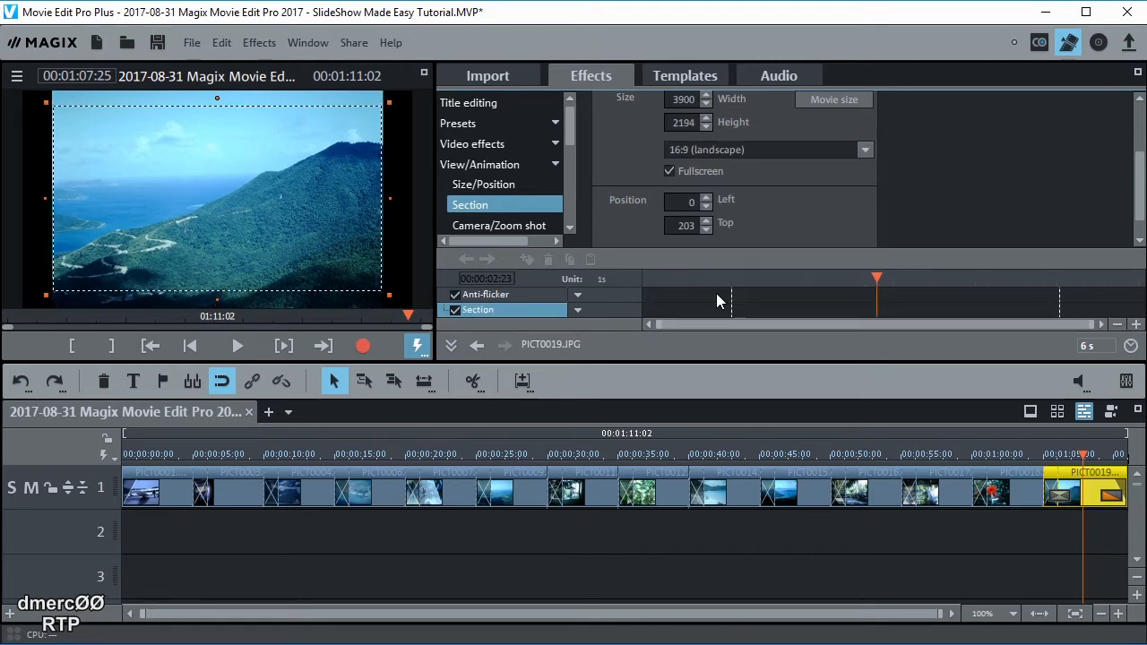
pyautogui.moveTo(256, 204); pyautogui.dragTo(255, 210)
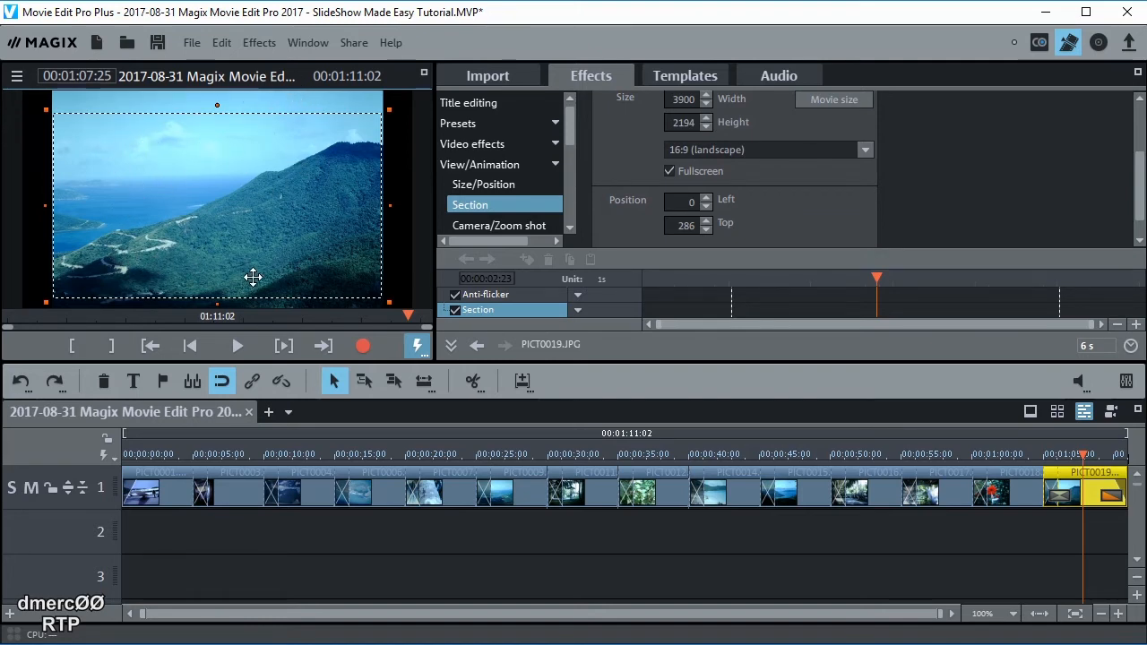
# Find the sideways palm tree photo PICT0017 and rotate it by 90°
pyautogui.click(535, 453)
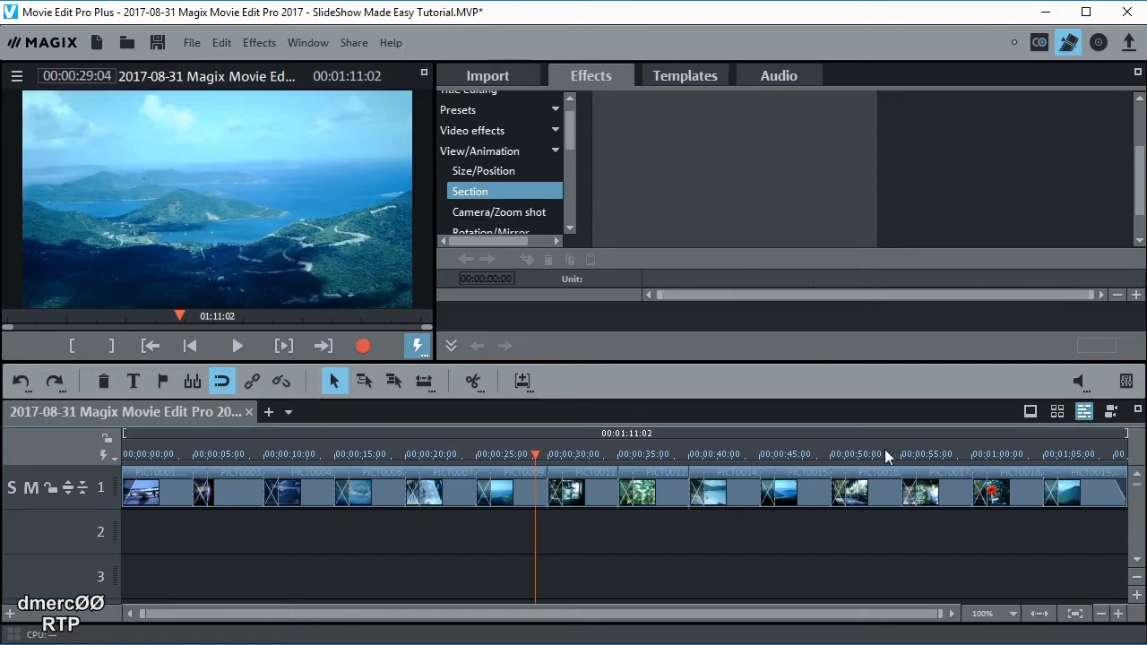
pyautogui.click(883, 449)
pyautogui.moveTo(892, 450); pyautogui.dragTo(941, 458)
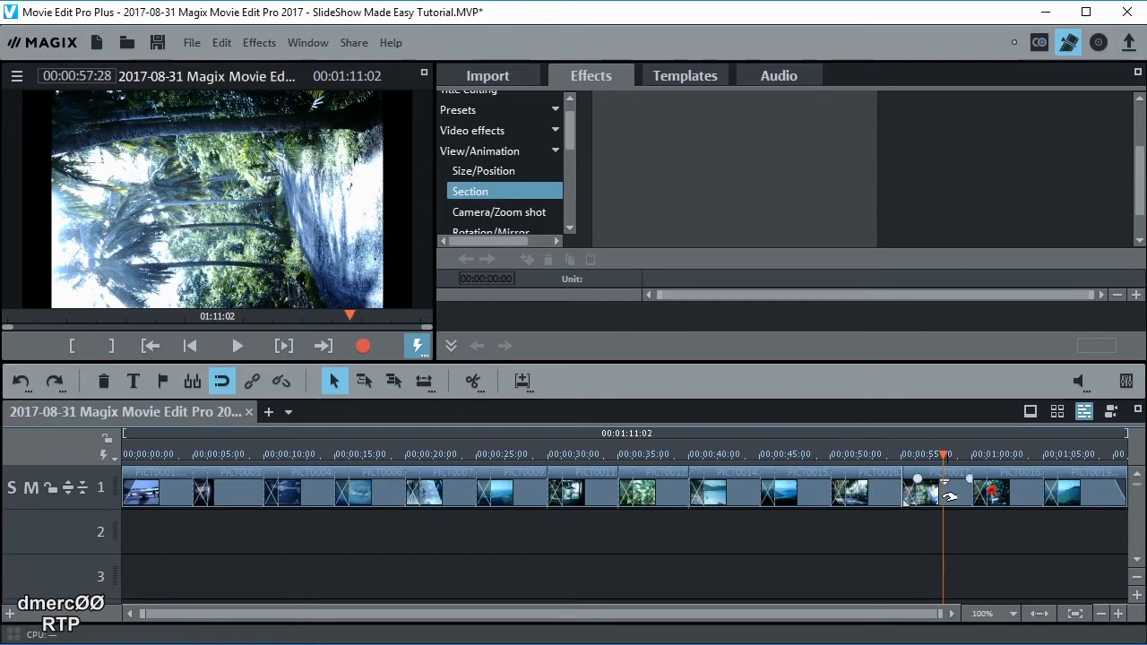
pyautogui.click(951, 492)
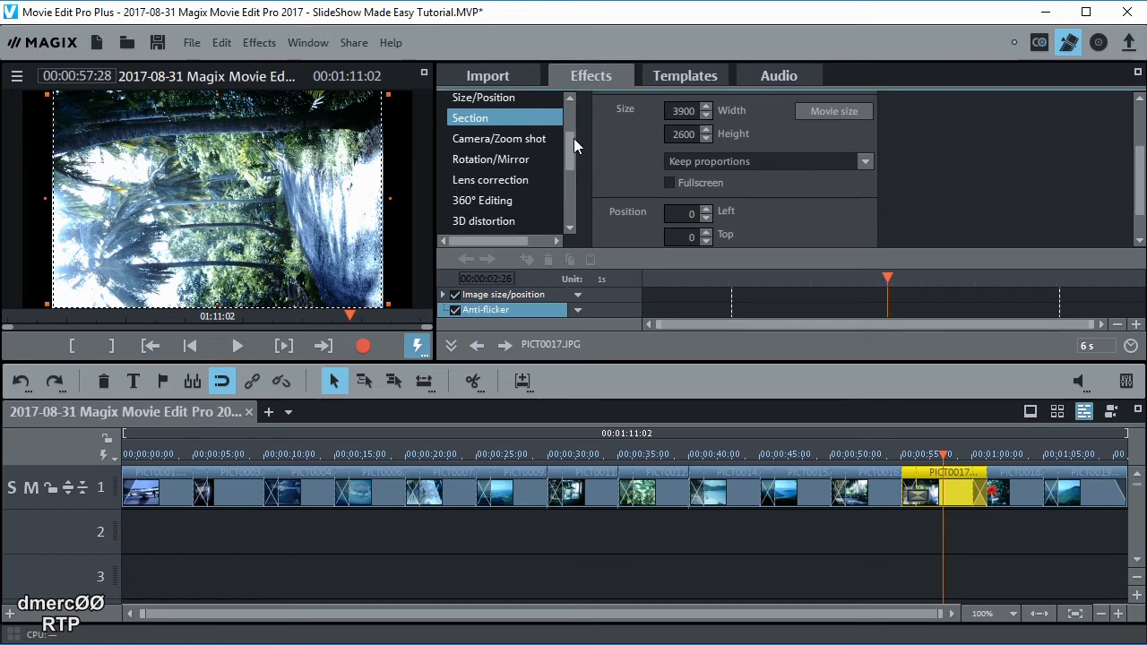
pyautogui.click(503, 159)
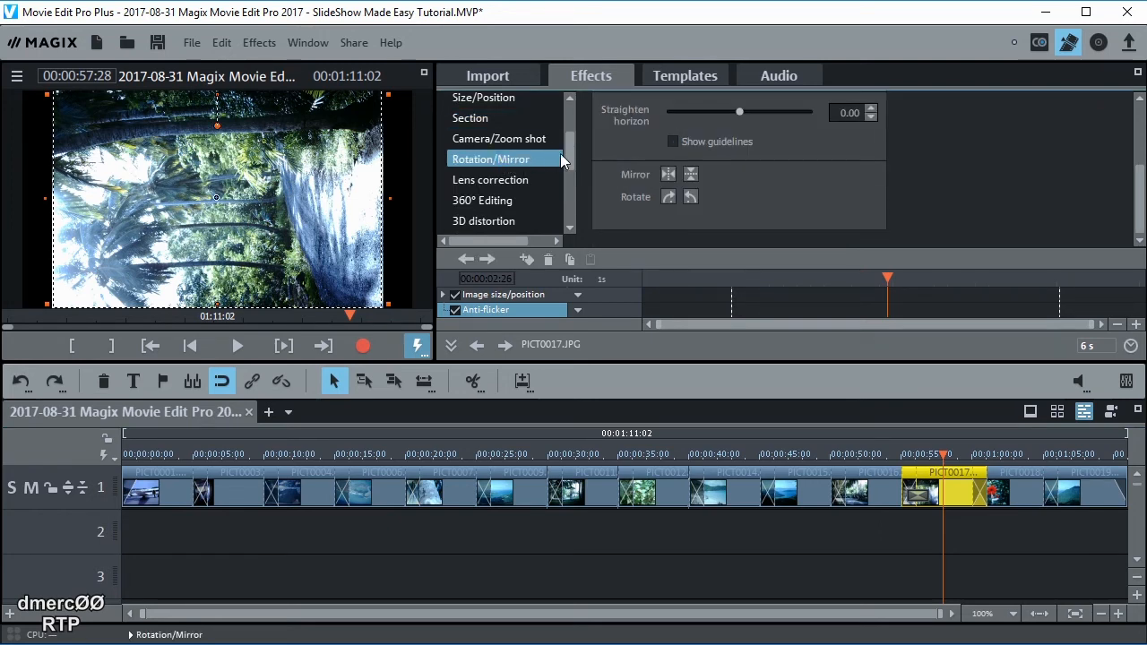
pyautogui.moveTo(564, 154)
pyautogui.mouseDown()
pyautogui.moveTo(566, 127)
pyautogui.moveTo(569, 153)
pyautogui.mouseUp()
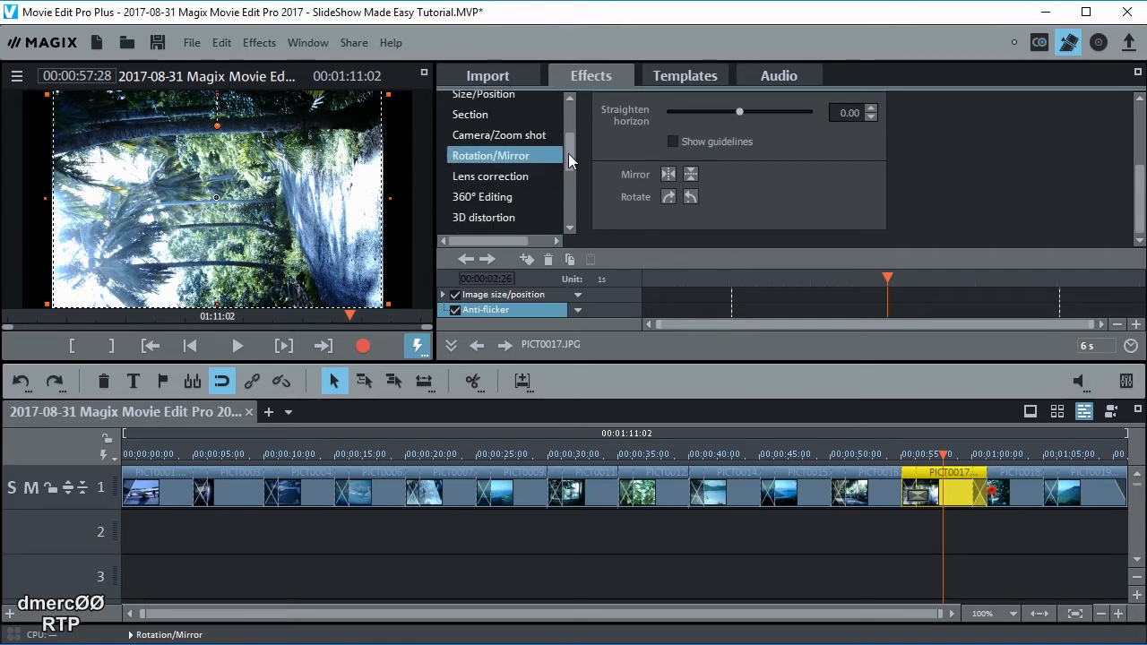
pyautogui.click(669, 197)
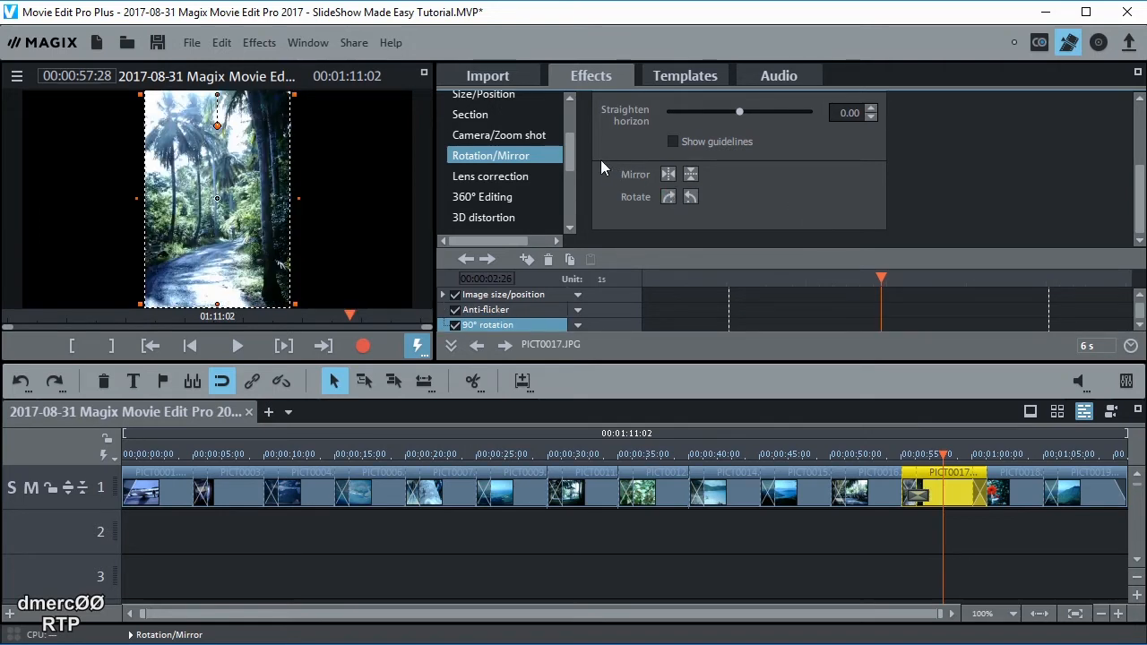
pyautogui.moveTo(571, 157); pyautogui.dragTo(572, 130)
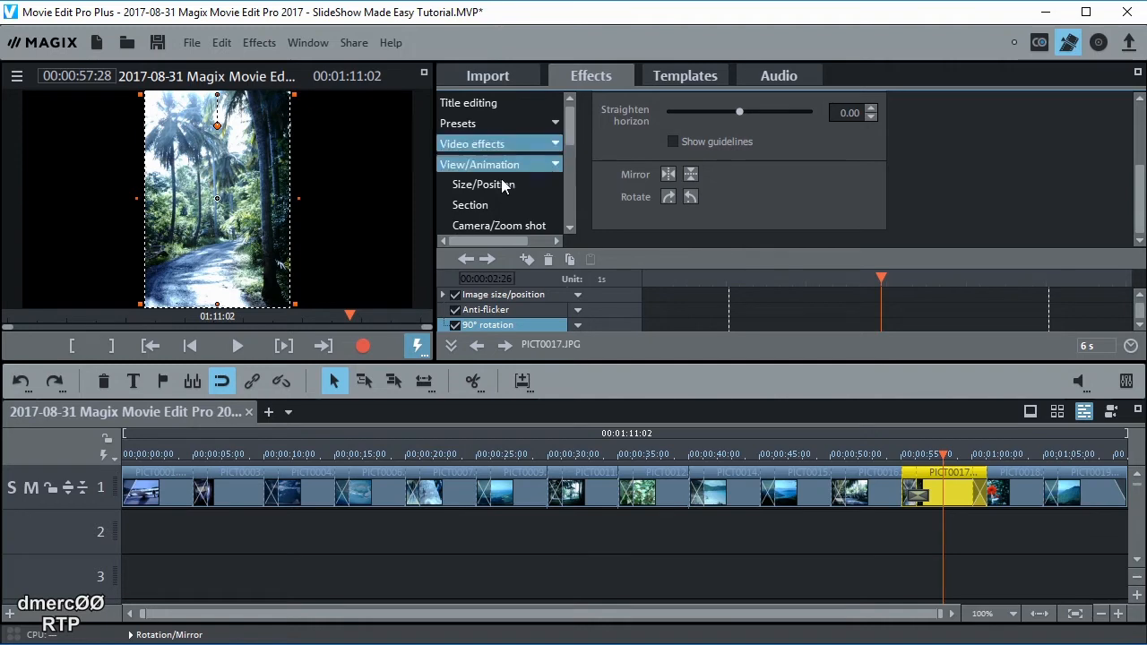
# Crop PICT0017 to a 16:9 landscape section moved down onto the path, then deselect it
pyautogui.click(468, 206)
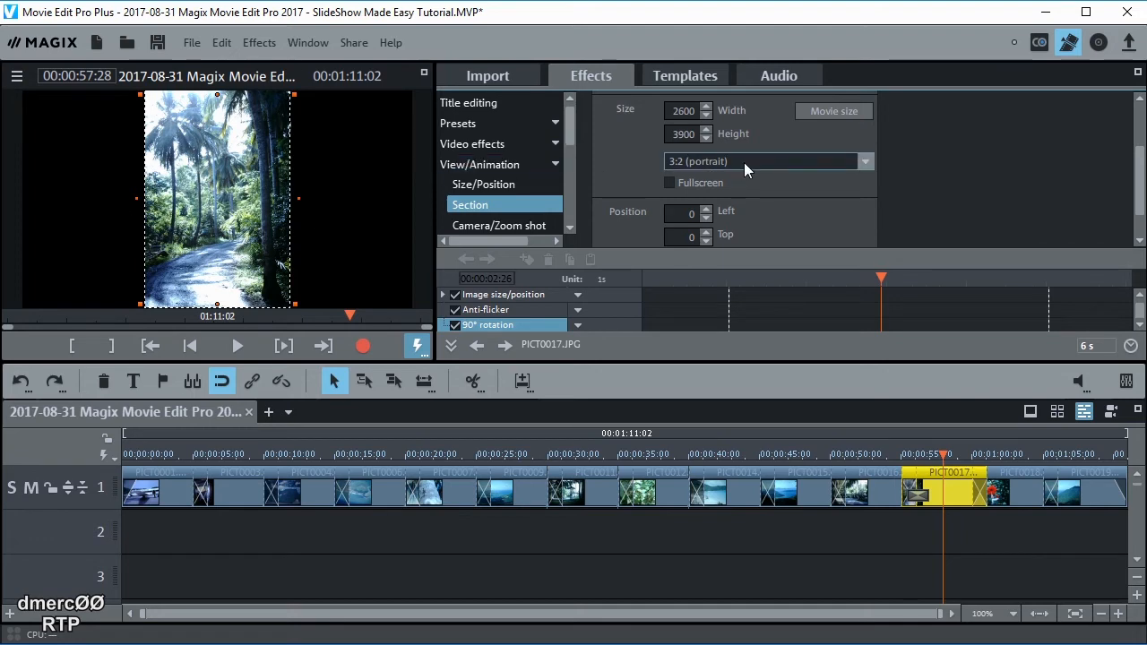
pyautogui.click(866, 162)
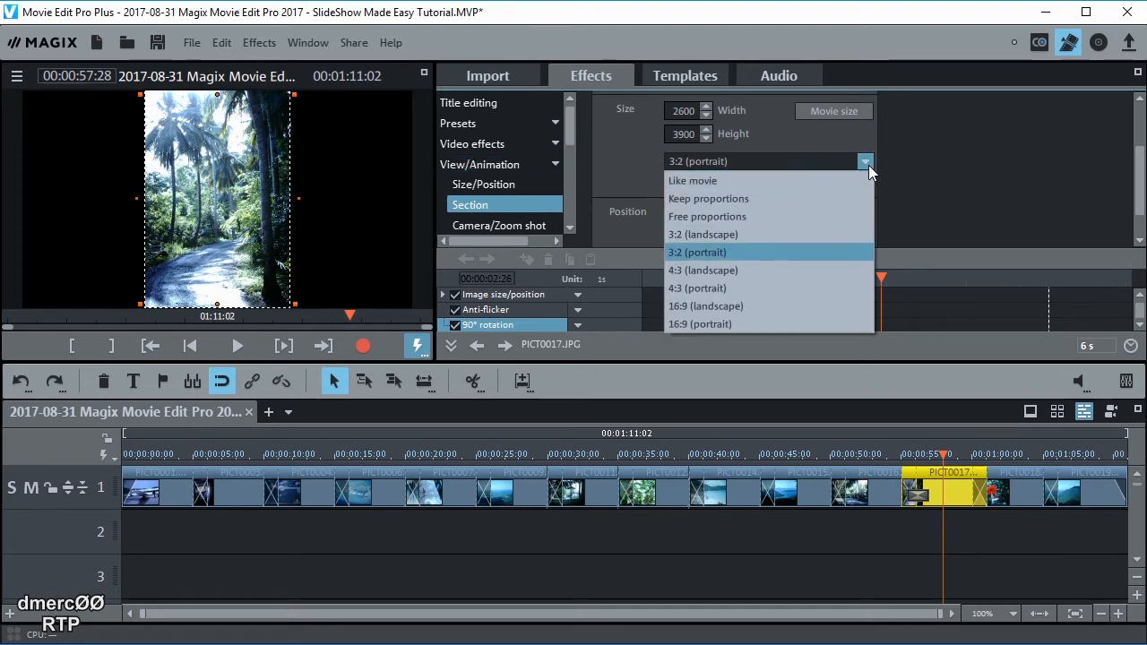
pyautogui.click(705, 306)
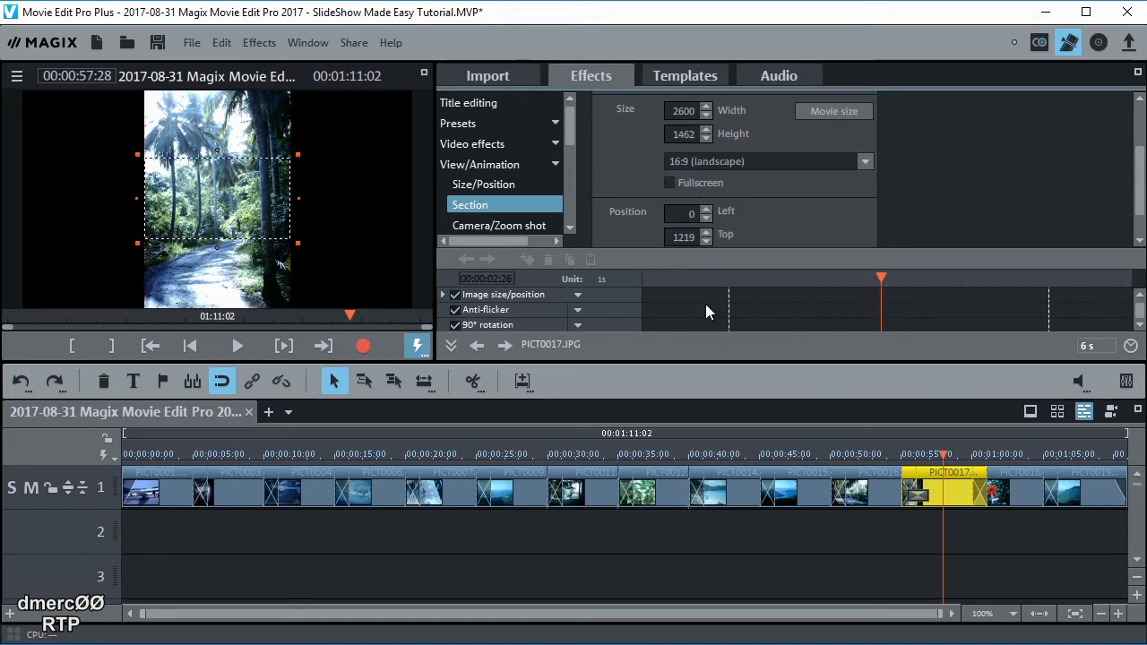
pyautogui.moveTo(226, 204); pyautogui.dragTo(222, 236)
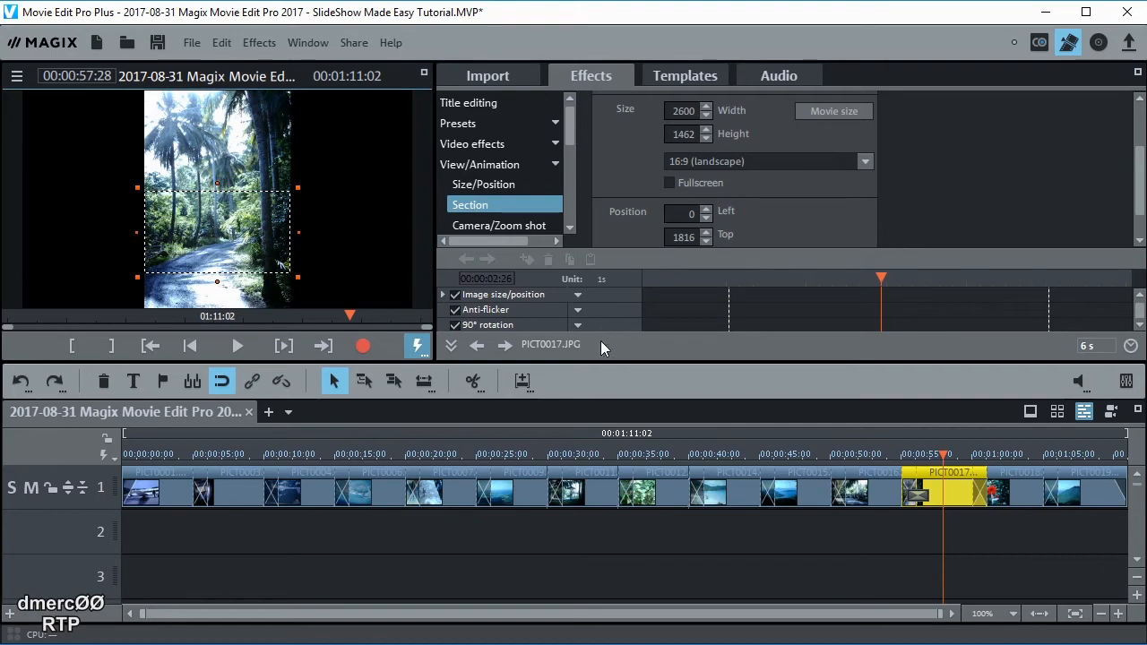
pyautogui.click(846, 554)
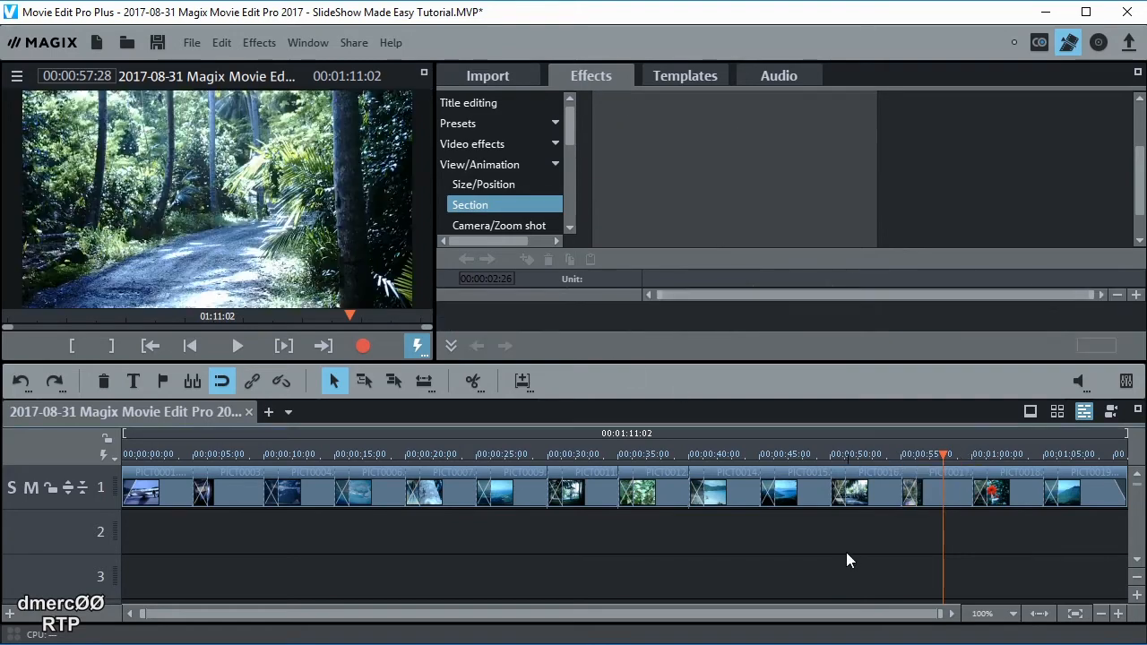
# Select the first photo clip on track 1 and show the Movement templates gallery
pyautogui.moveTo(944, 455); pyautogui.dragTo(1033, 493)
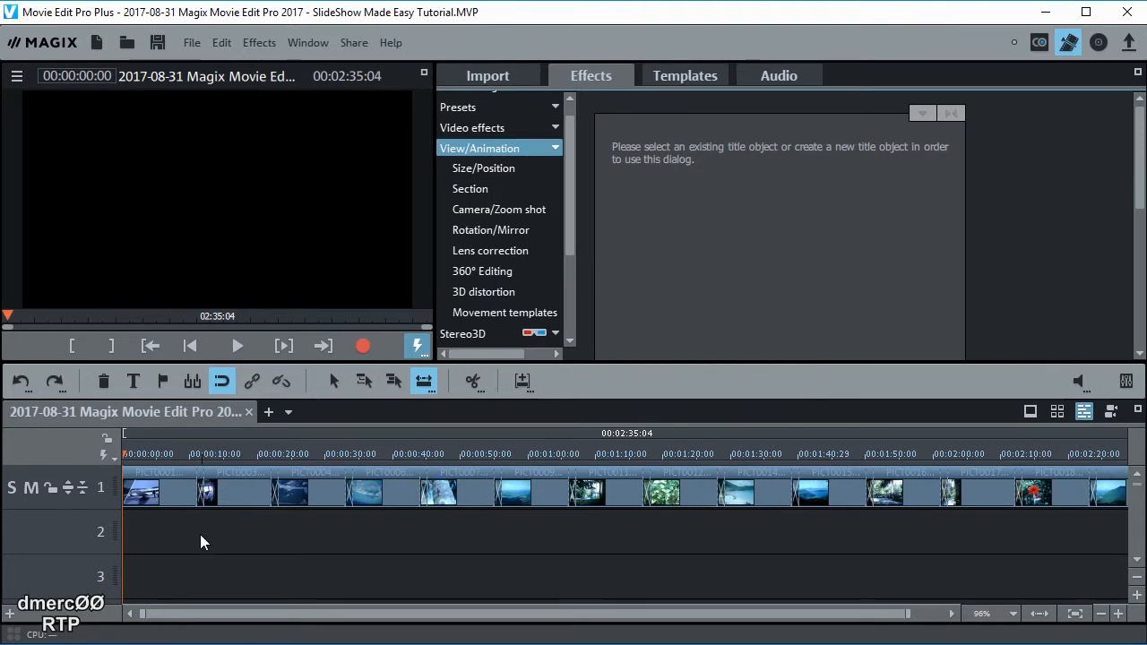
pyautogui.click(184, 490)
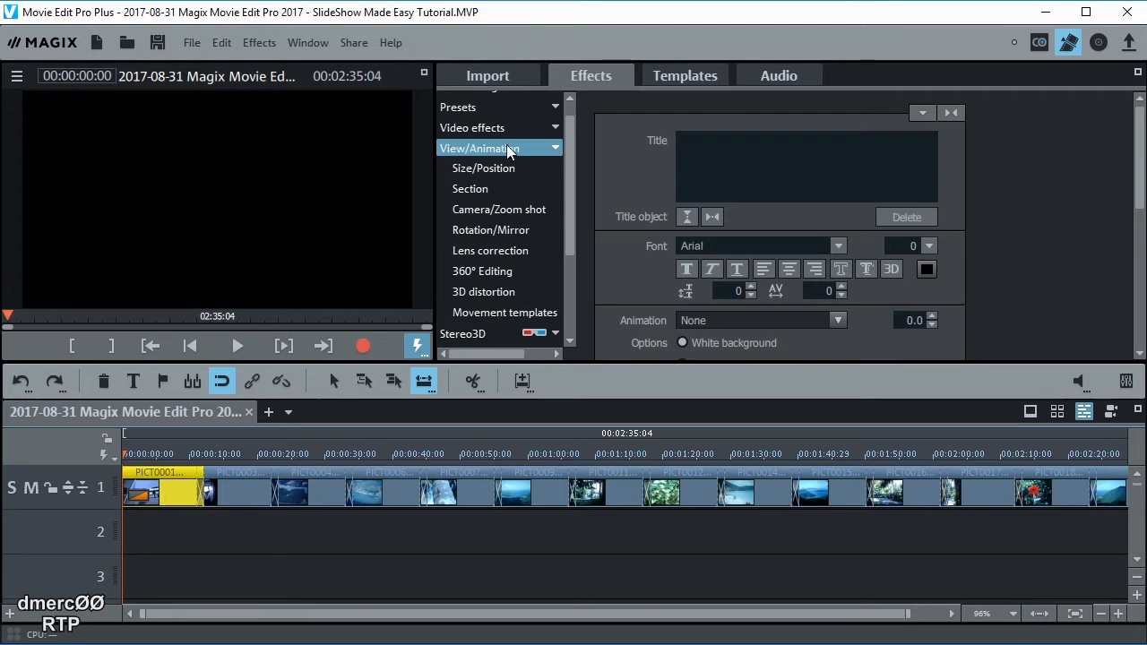
pyautogui.click(506, 313)
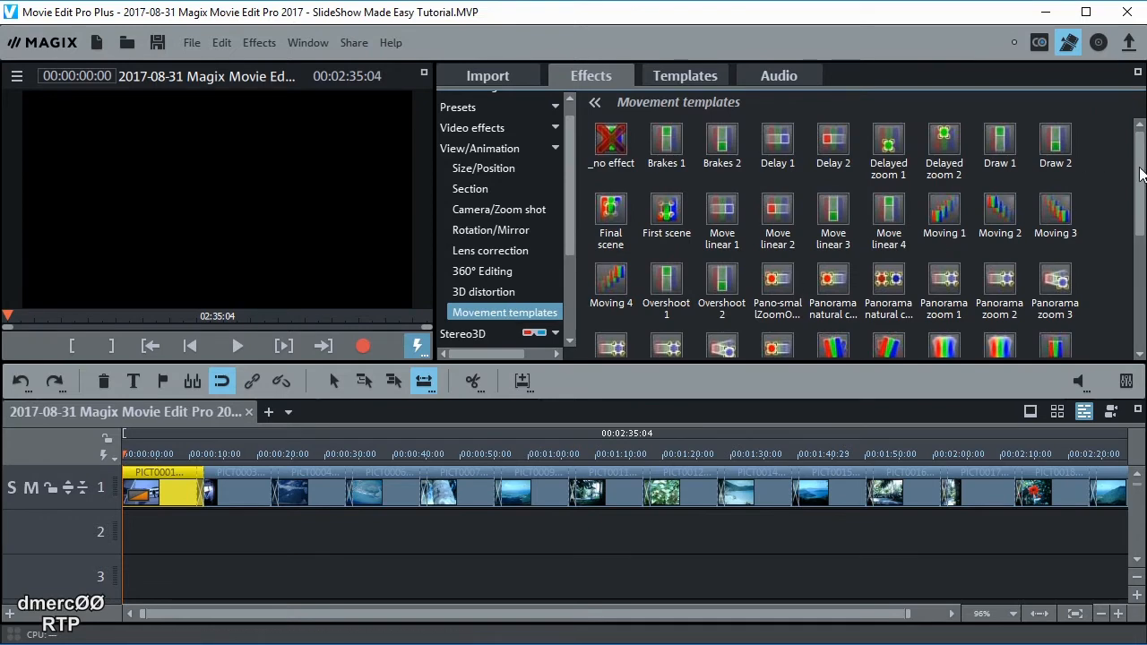
# Preview Zoom linear 6 and Zoom slow 1, then apply Zoom slow 1 to PICT0001
pyautogui.moveTo(1140, 175); pyautogui.dragTo(1140, 253)
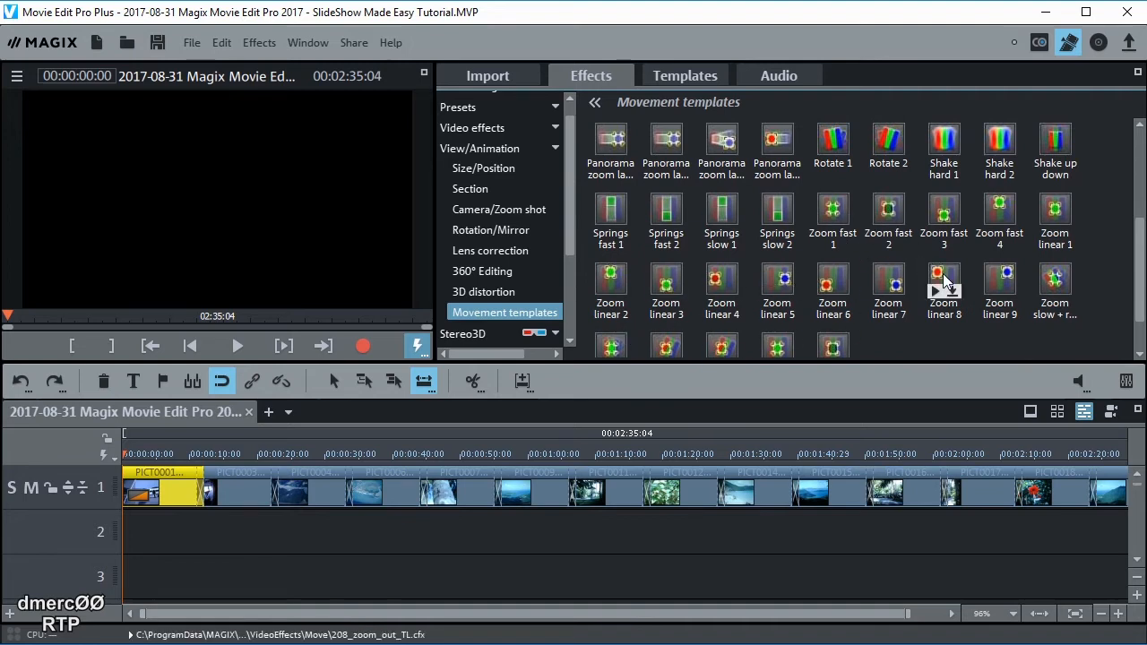
pyautogui.click(161, 455)
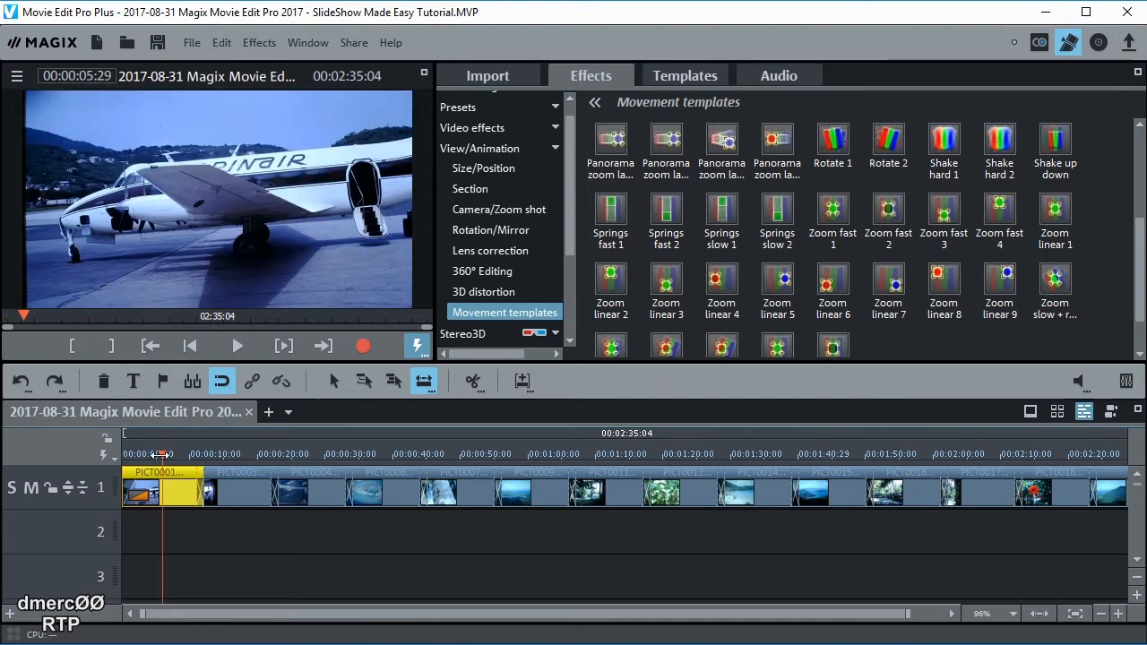
pyautogui.click(826, 292)
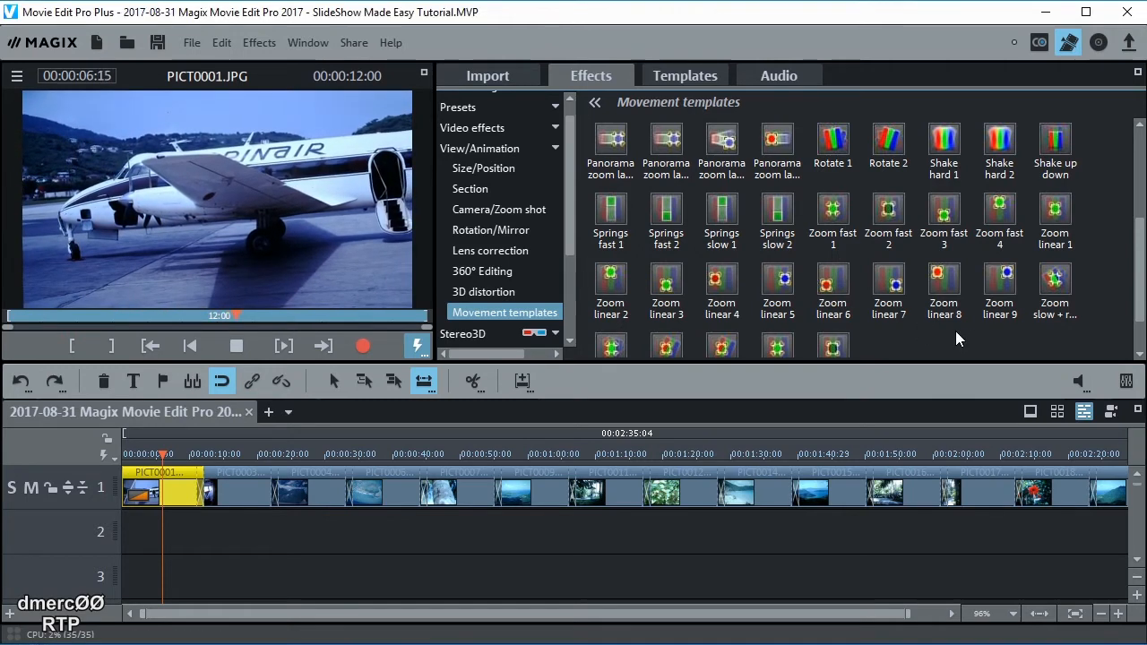
pyautogui.scroll(-2, 956, 331)
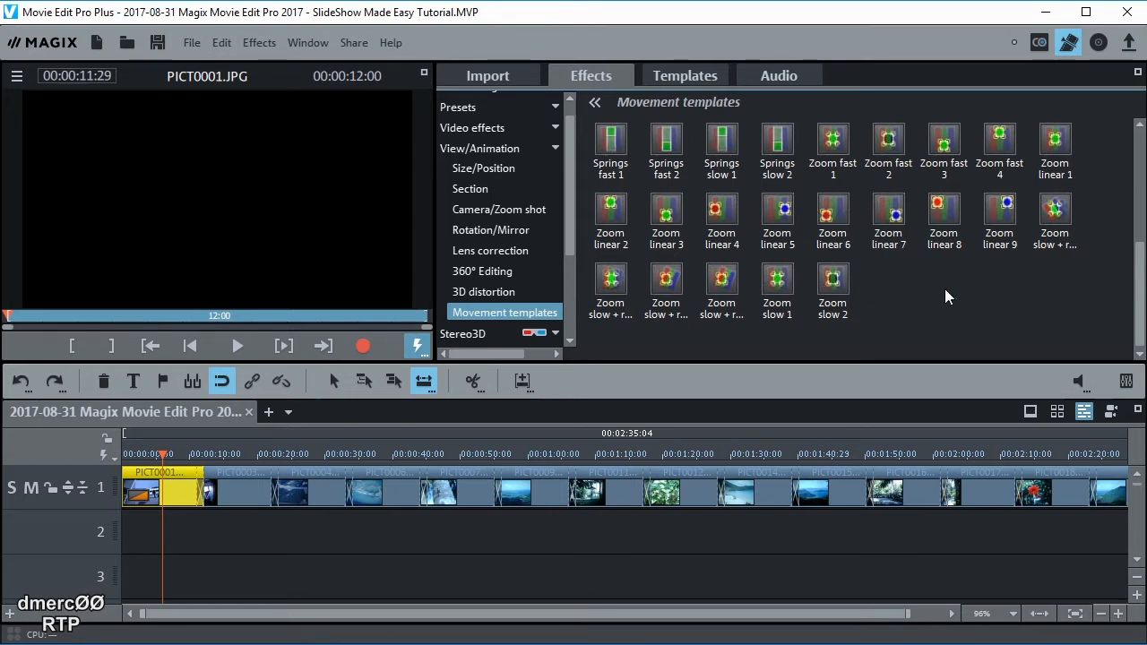
pyautogui.click(770, 294)
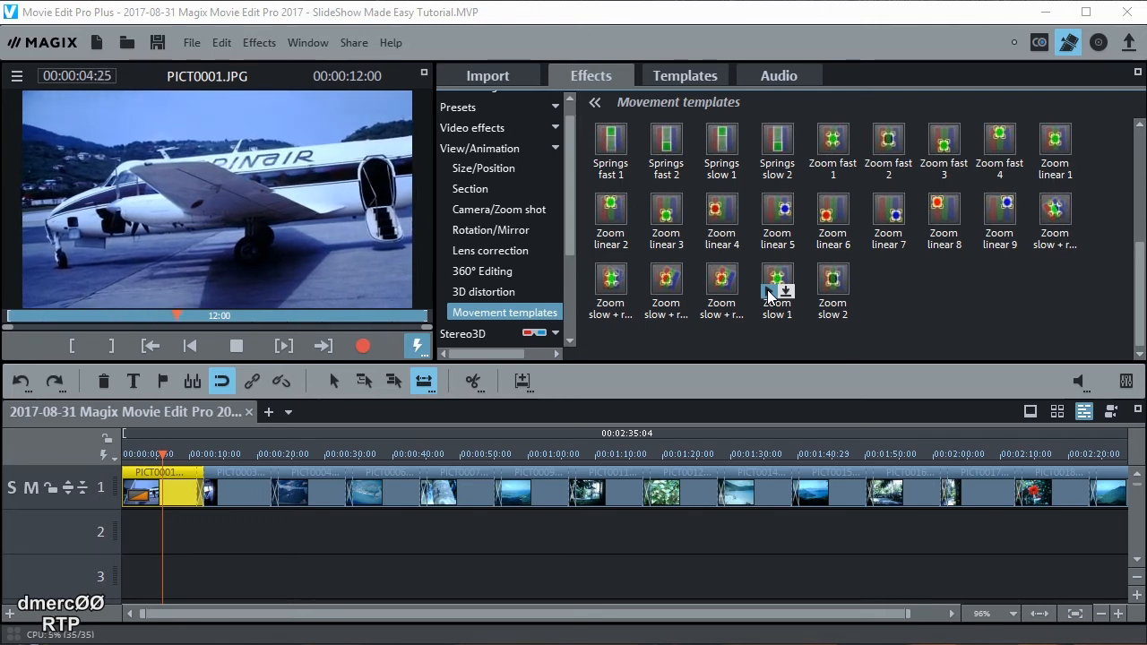
pyautogui.click(871, 317)
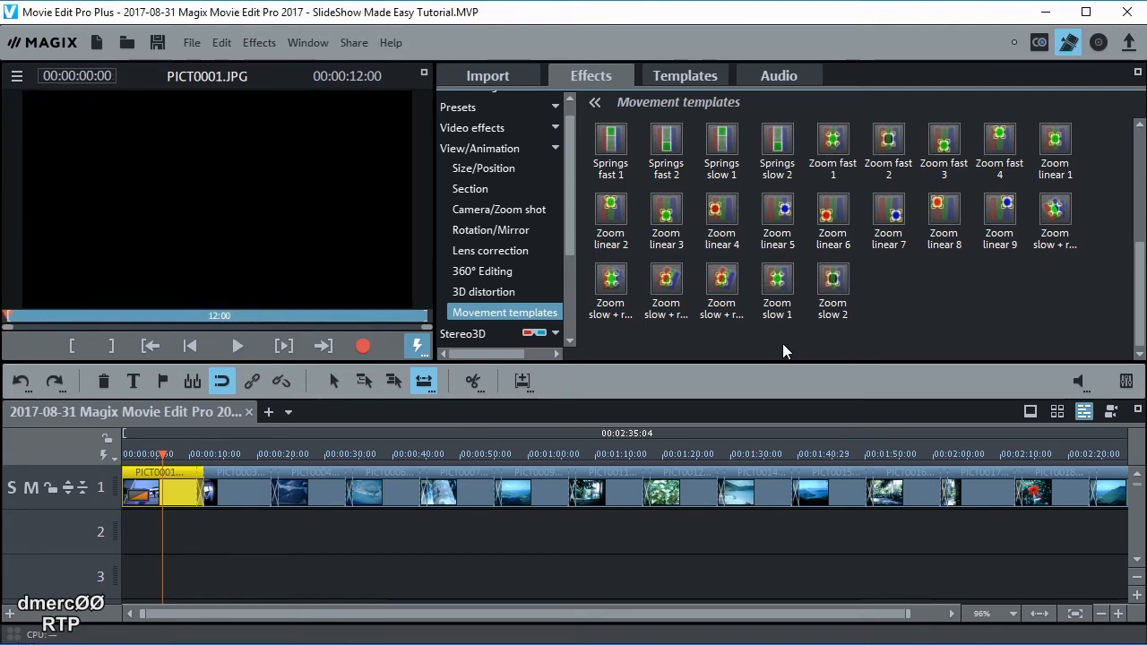
pyautogui.click(775, 278)
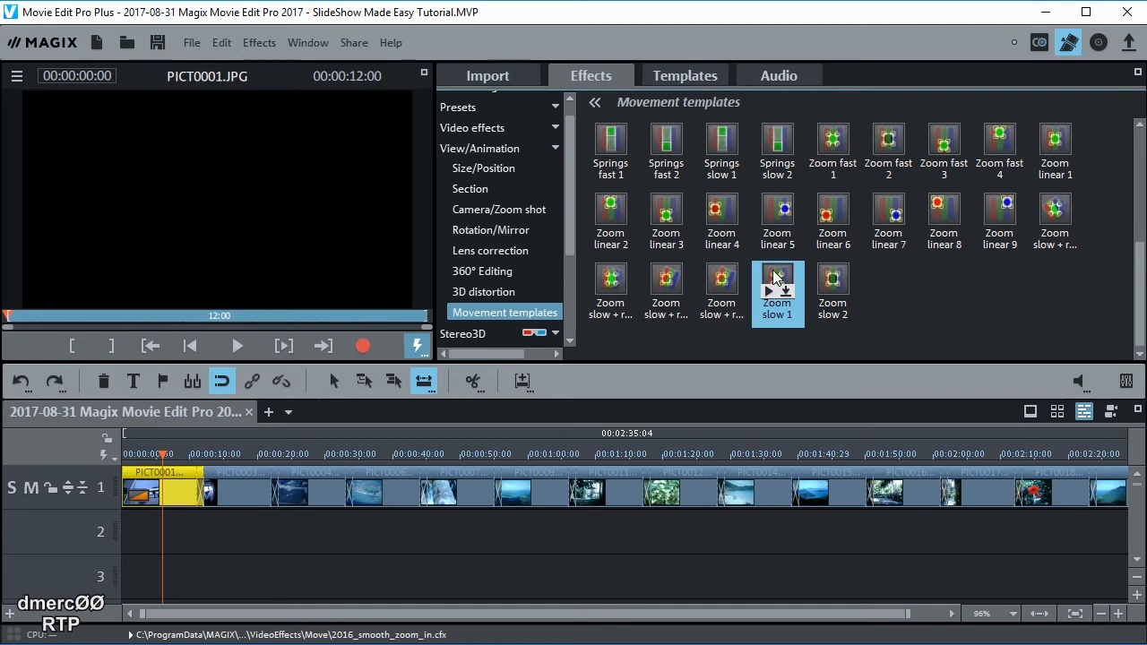
pyautogui.moveTo(775, 278); pyautogui.dragTo(166, 496)
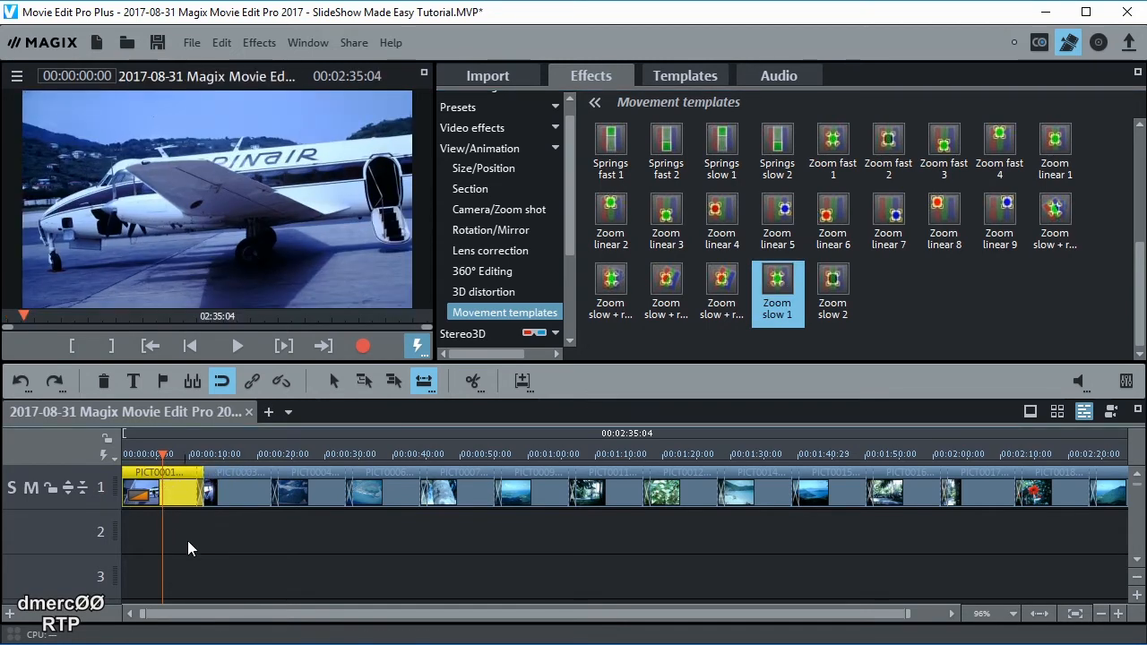
# Apply the Zoom slow + rotation 3 movement template to PICT0003
pyautogui.moveTo(163, 454); pyautogui.dragTo(237, 457)
pyautogui.click(251, 484)
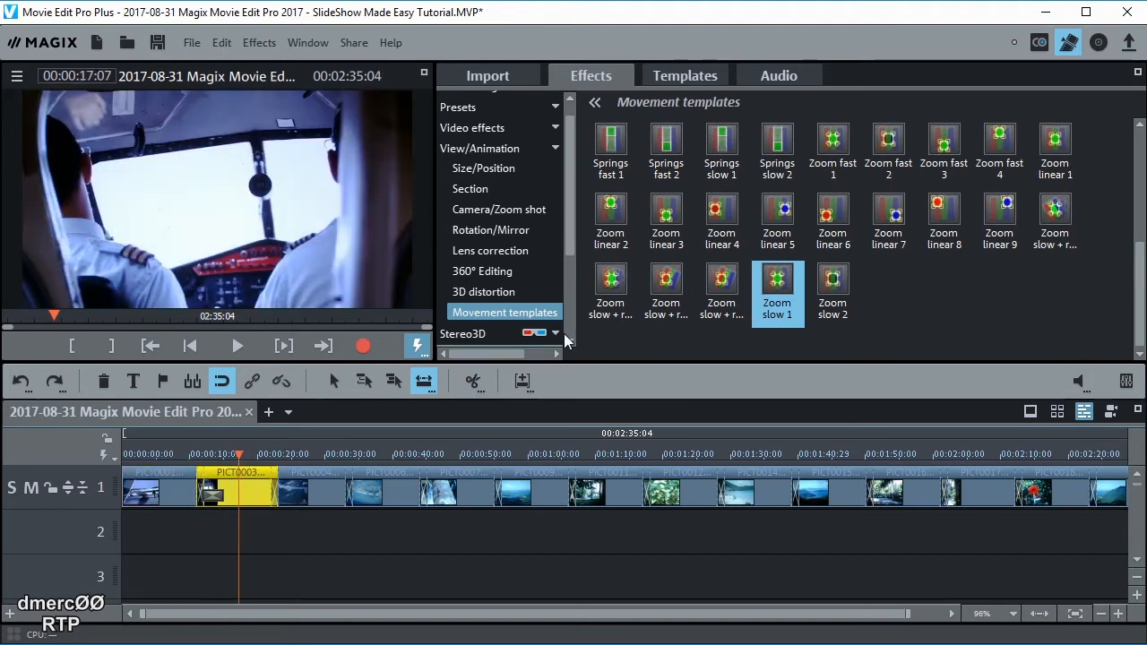
pyautogui.click(659, 294)
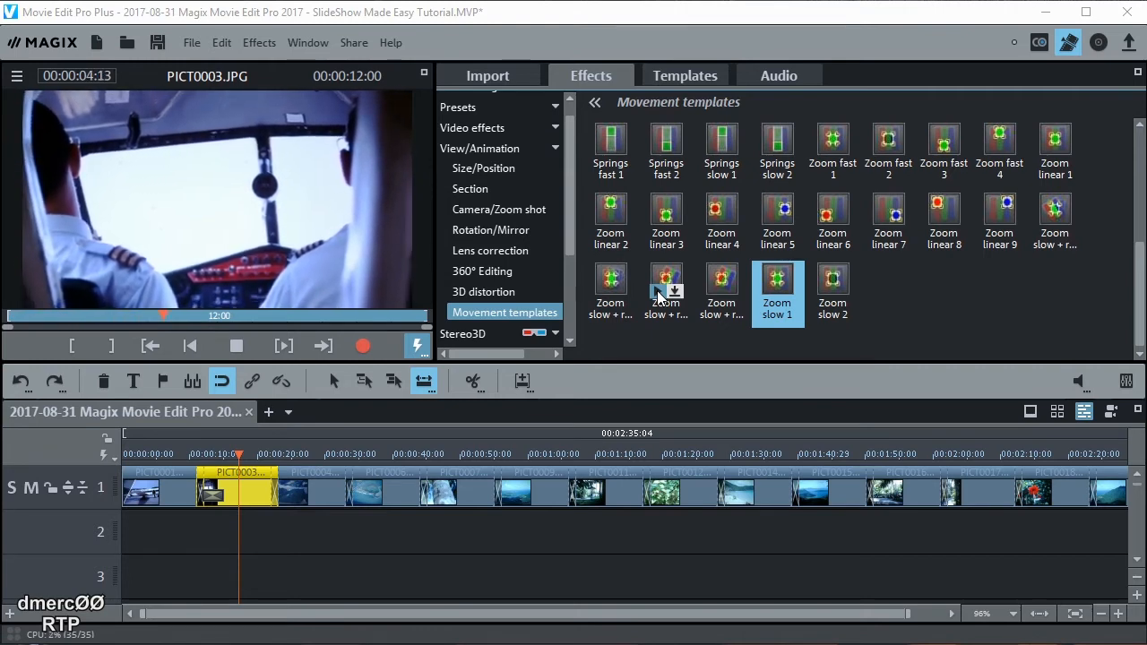
pyautogui.moveTo(663, 291); pyautogui.dragTo(238, 497)
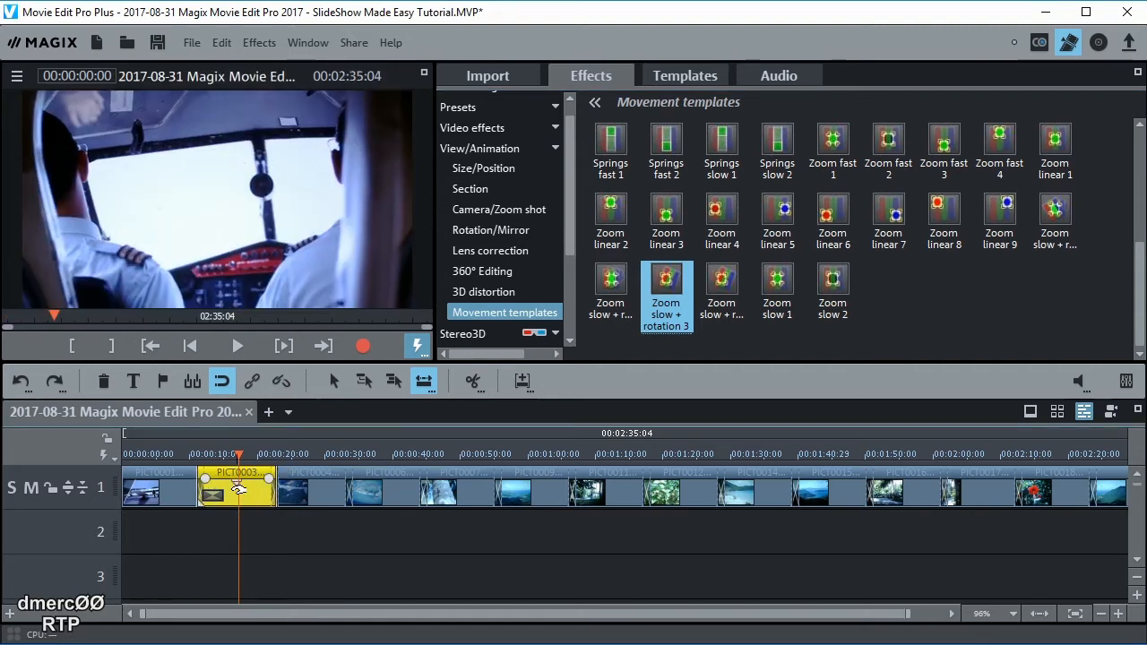
# Apply the Zoom slow + rotation 1 movement template to PICT0004
pyautogui.click(315, 455)
pyautogui.click(321, 493)
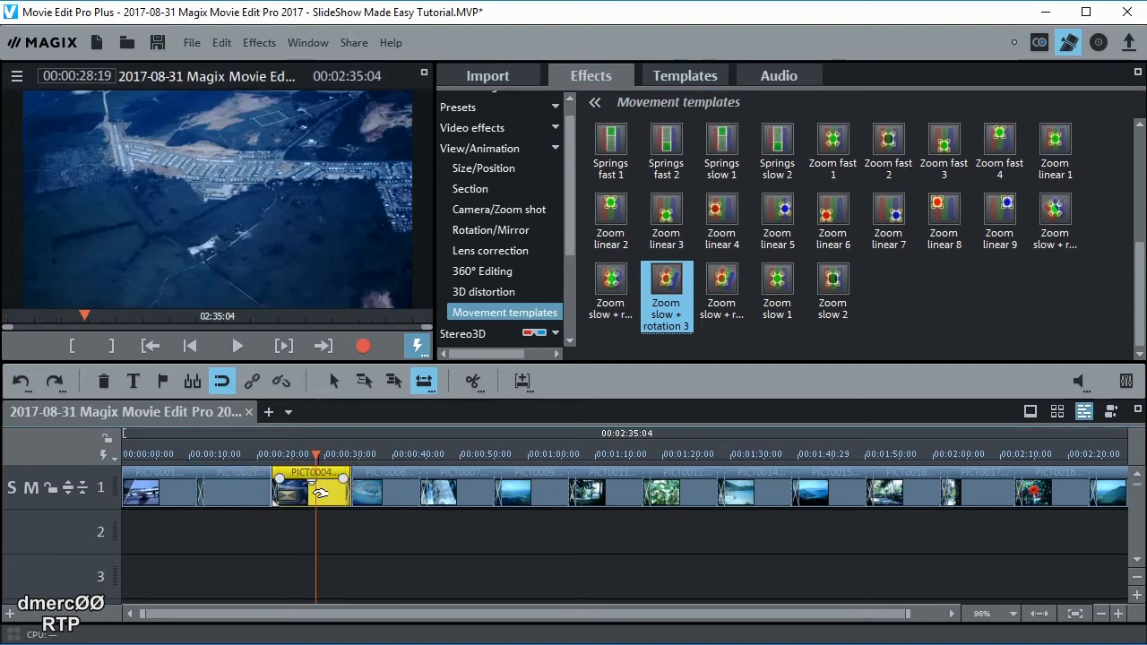
pyautogui.moveTo(640, 325)
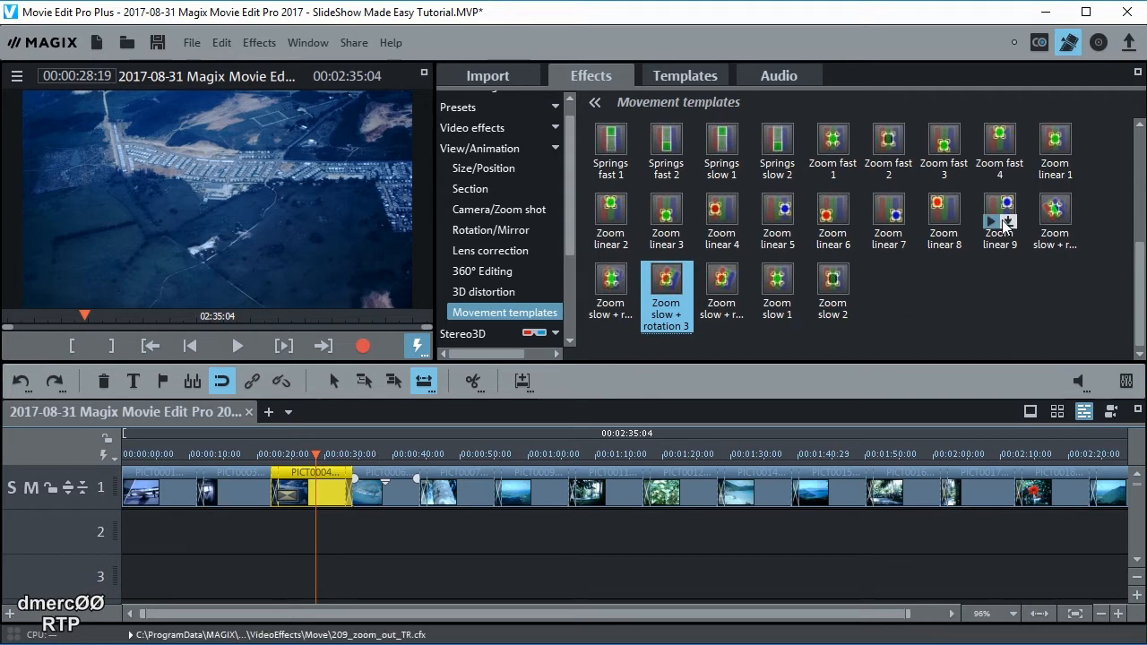
pyautogui.click(1045, 225)
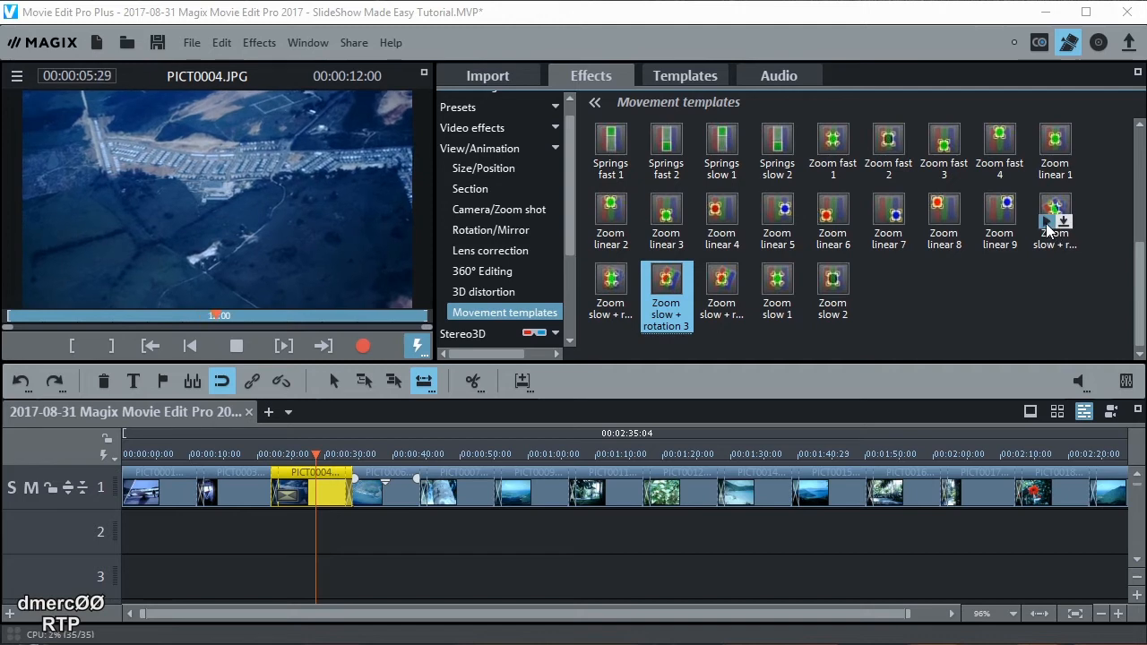
pyautogui.click(1046, 222)
pyautogui.moveTo(1055, 208); pyautogui.dragTo(312, 488)
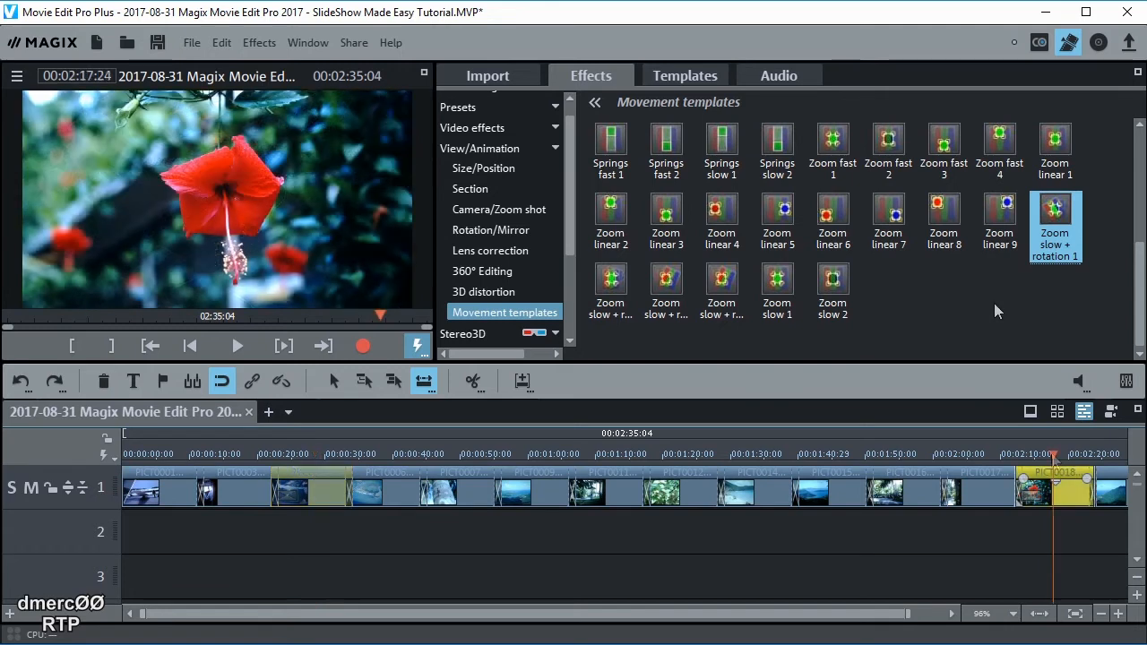
# Apply Zoom slow 2 to PICT0018 and set the timeline zoom back to 100%
pyautogui.click(823, 293)
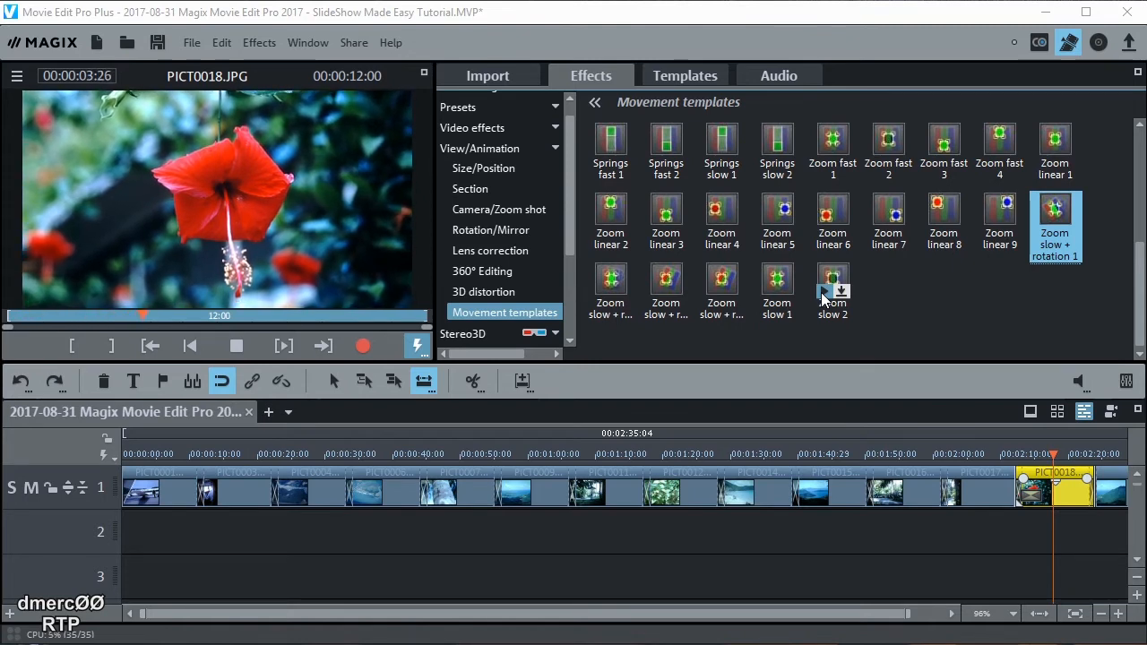
pyautogui.moveTo(833, 290); pyautogui.dragTo(1040, 499)
pyautogui.click(1040, 499)
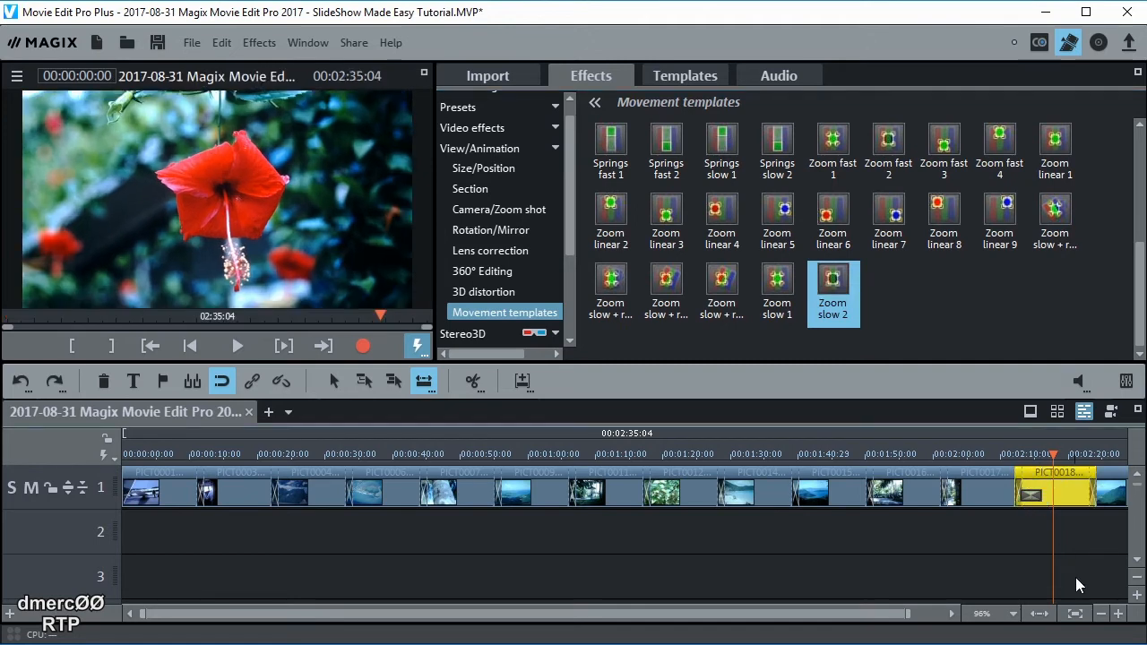
pyautogui.click(1041, 615)
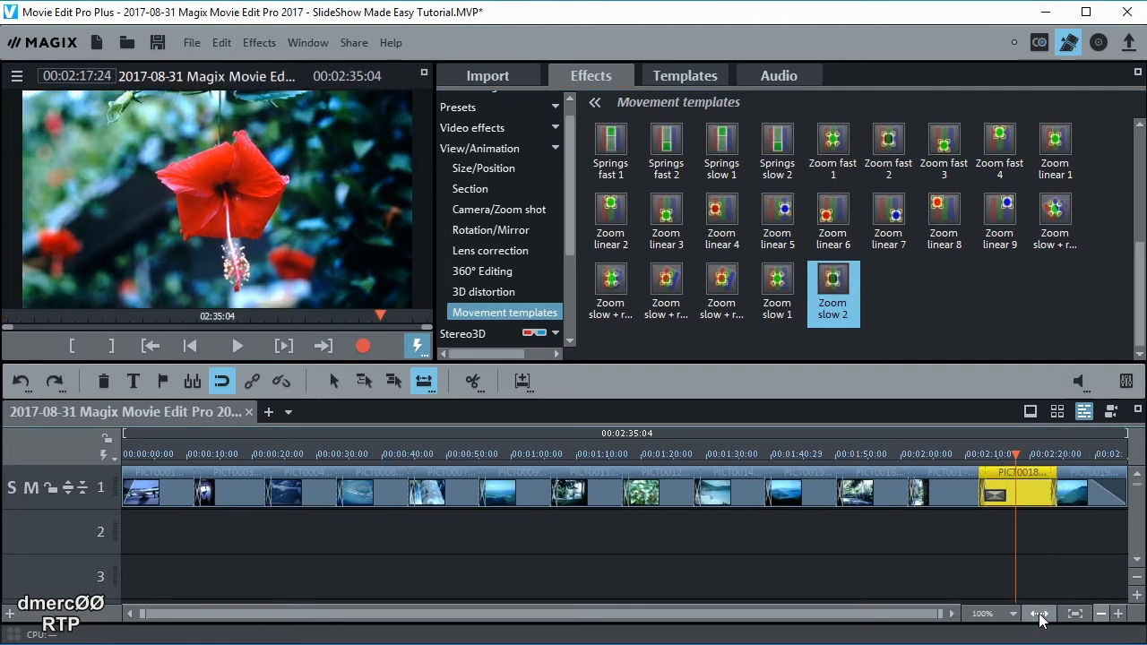
# Give the last photo, PICT0019, the Zoom slow + rotation 2 movement template
pyautogui.click(1073, 503)
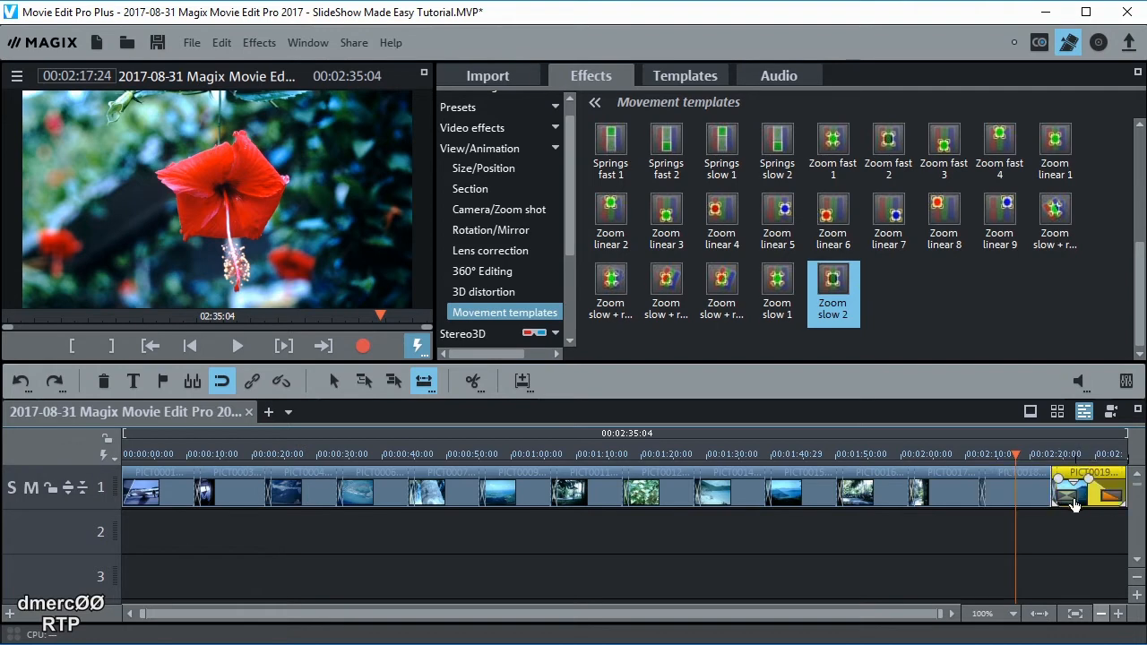
pyautogui.click(1078, 452)
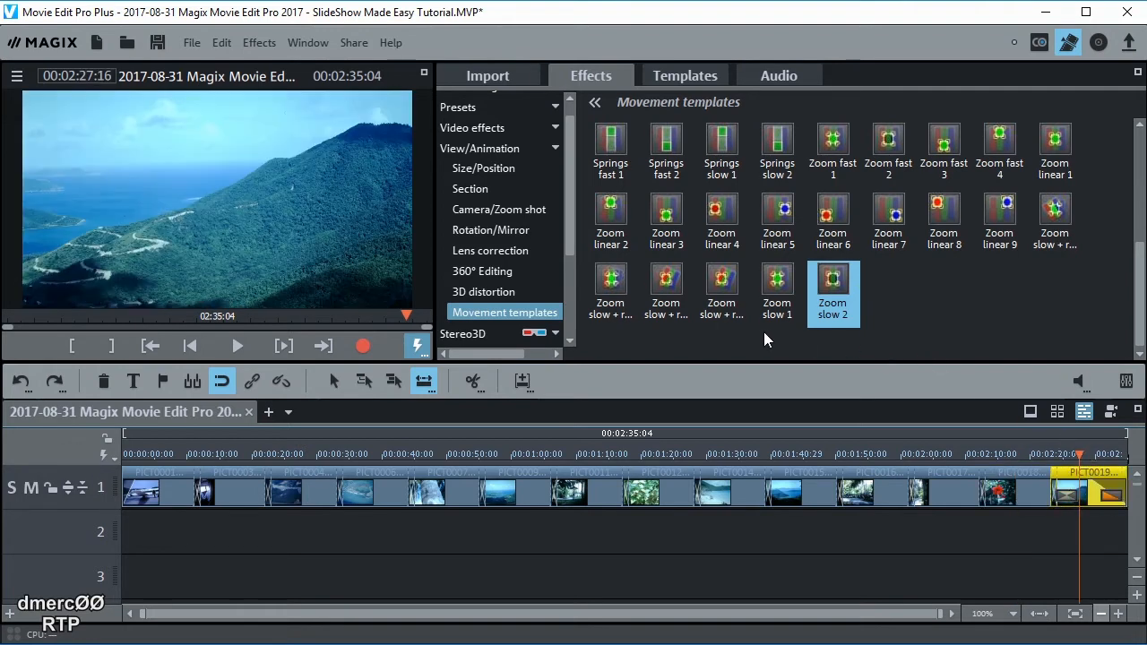
pyautogui.moveTo(726, 283)
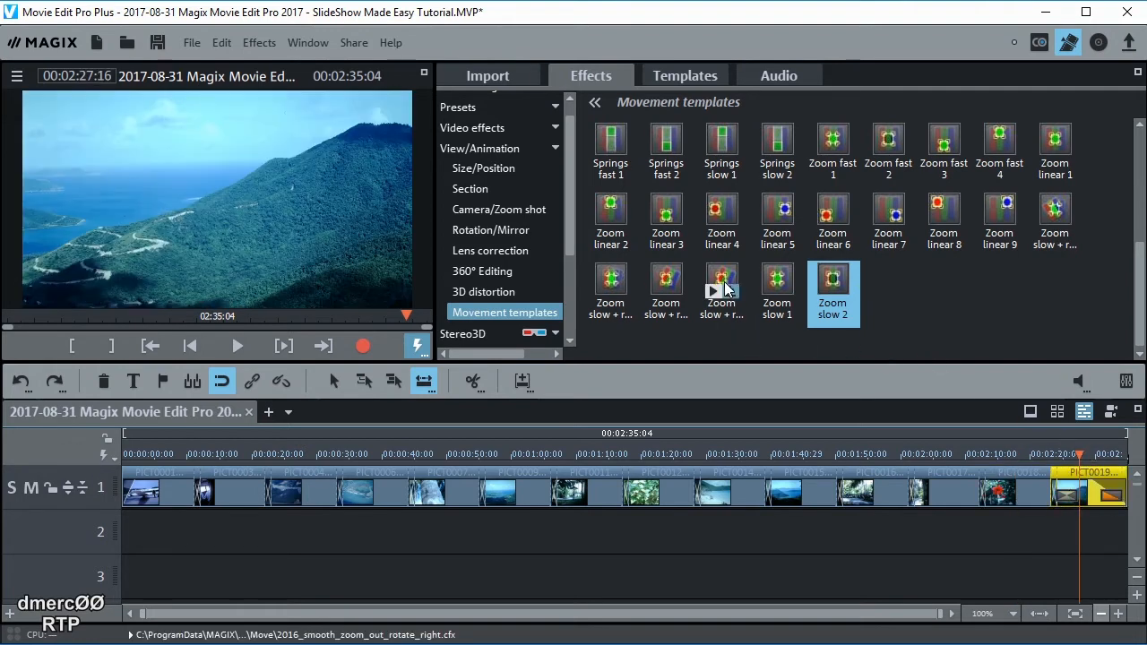
pyautogui.click(606, 293)
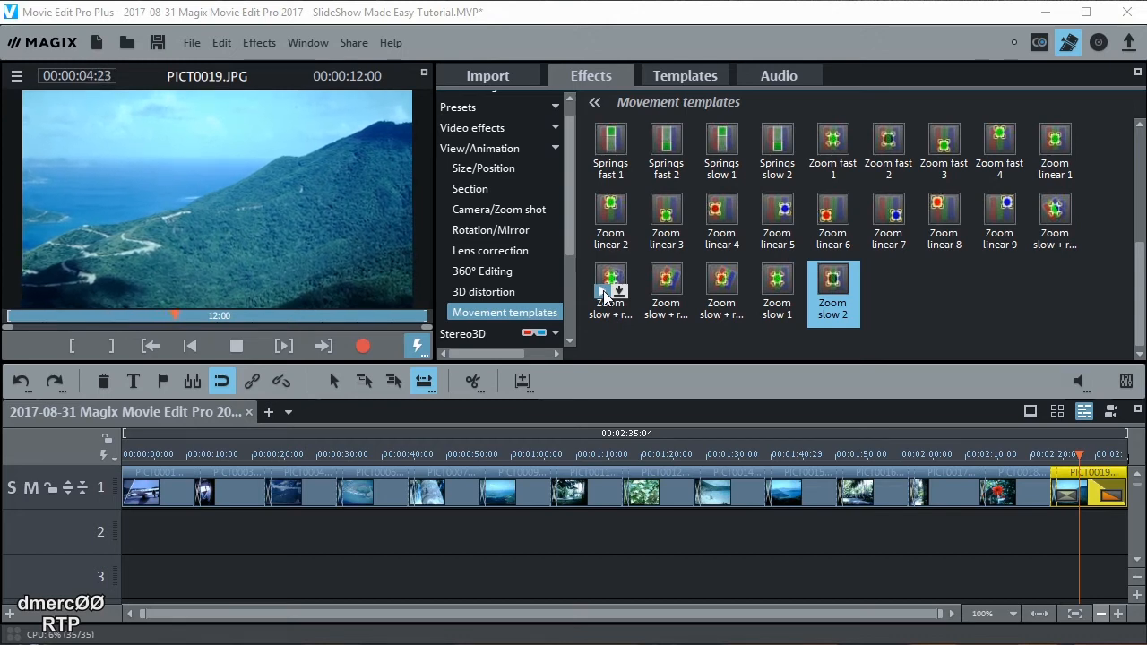
pyautogui.moveTo(612, 281); pyautogui.dragTo(1073, 495)
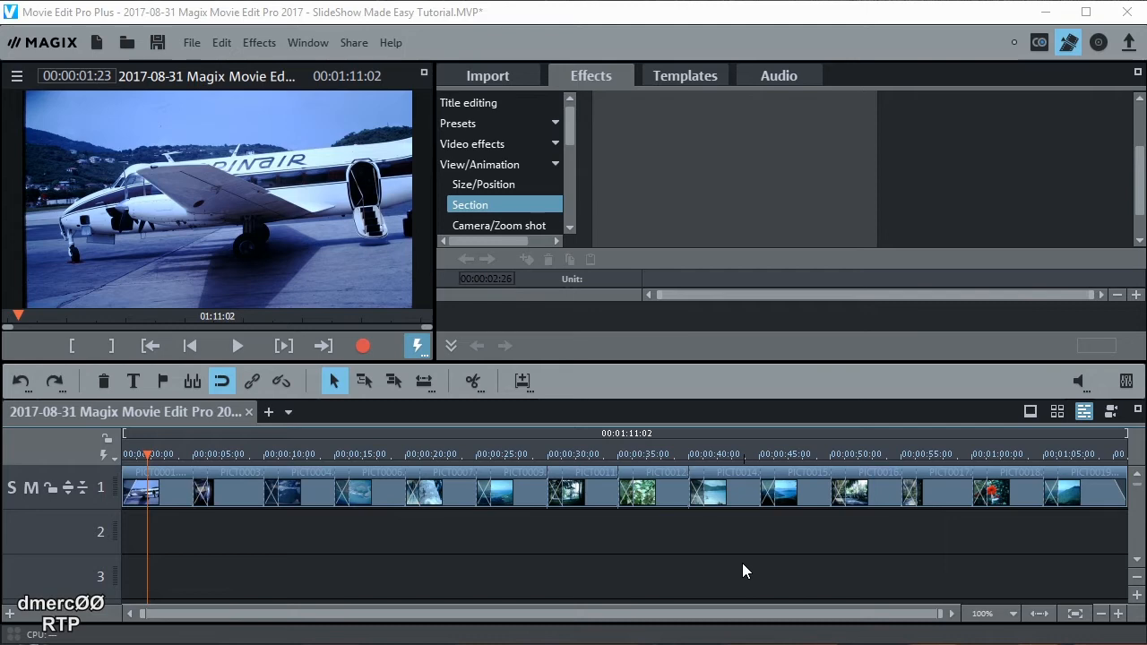
# Browse the Import panel to P:\ > Background Audio Tracks > Audionautix Web Site
pyautogui.click(481, 75)
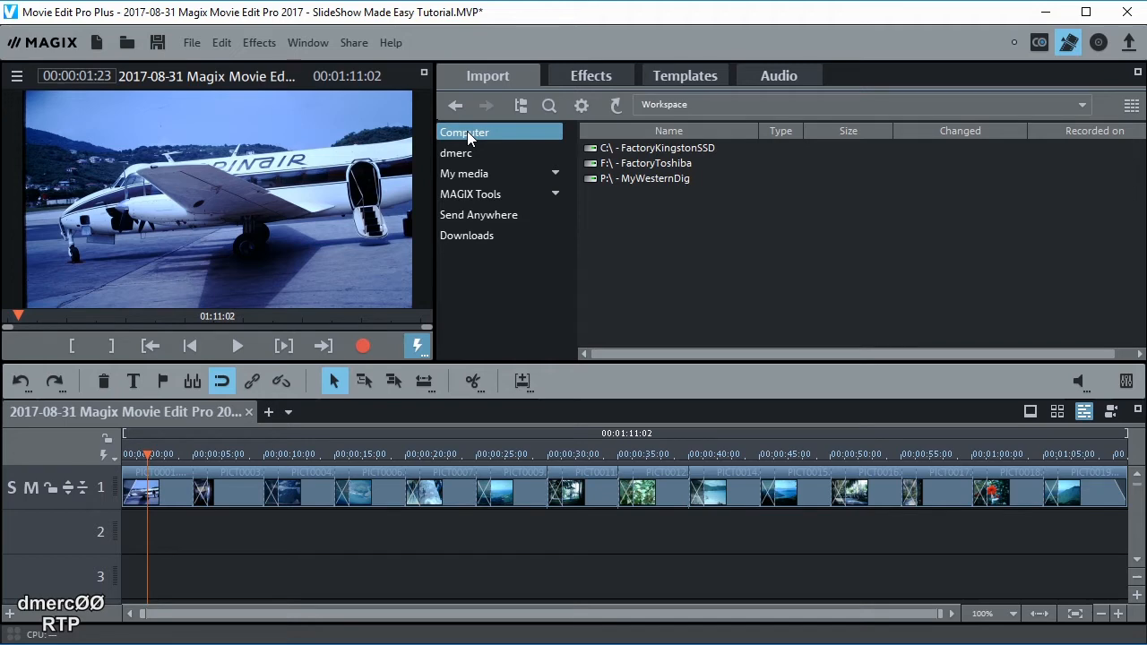
pyautogui.click(642, 176)
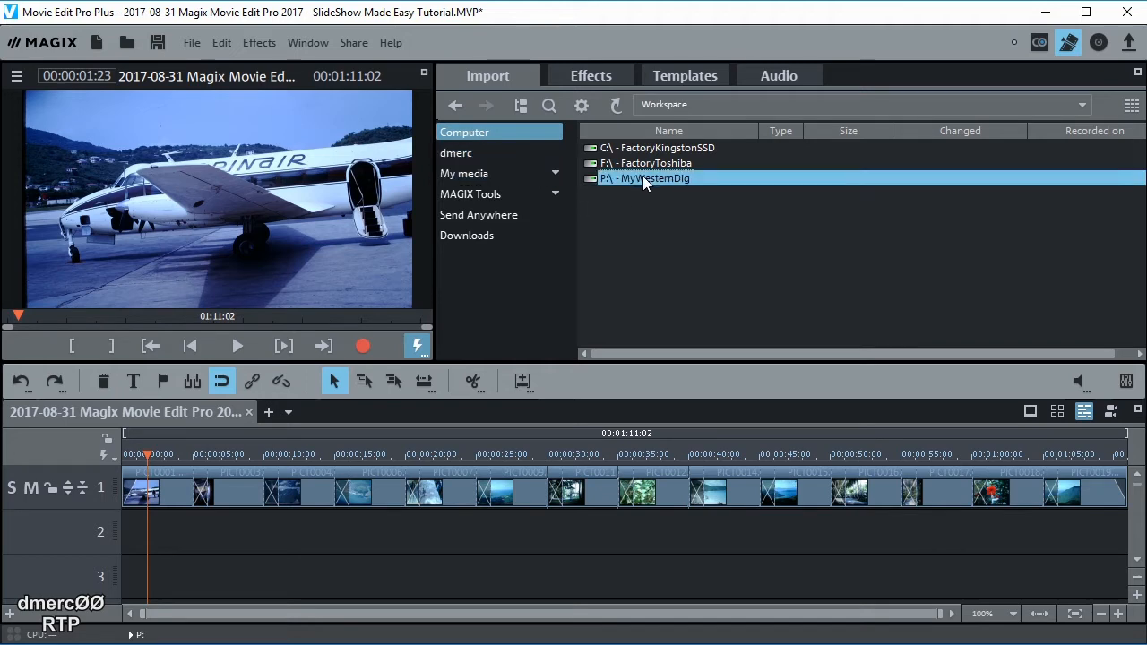
pyautogui.doubleClick(643, 176)
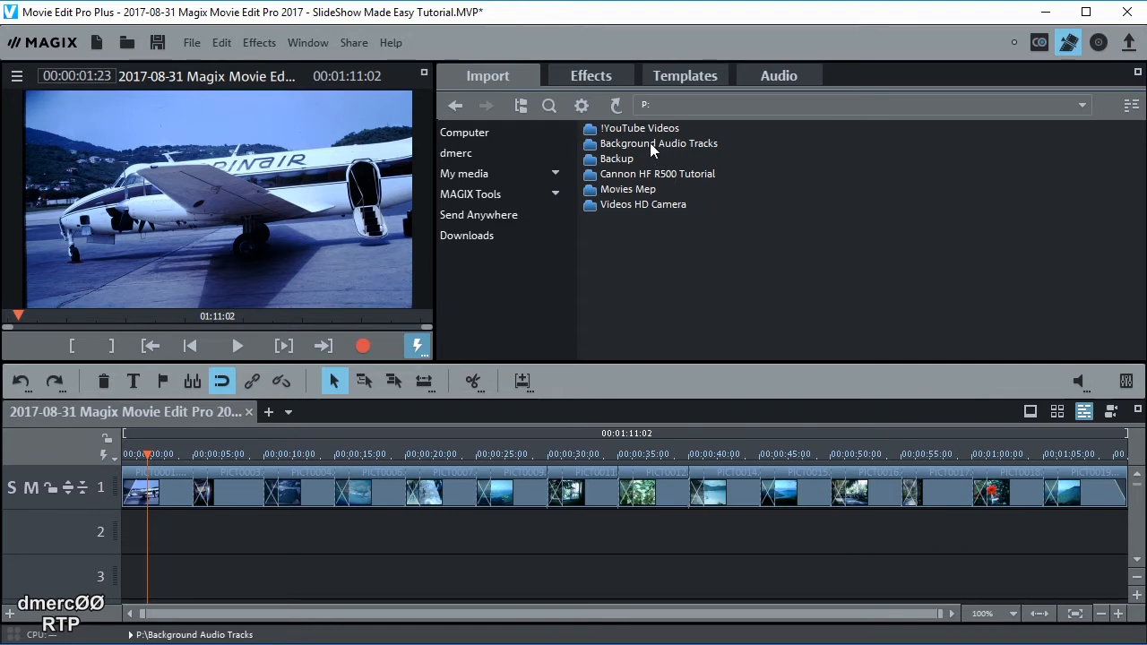
pyautogui.doubleClick(650, 142)
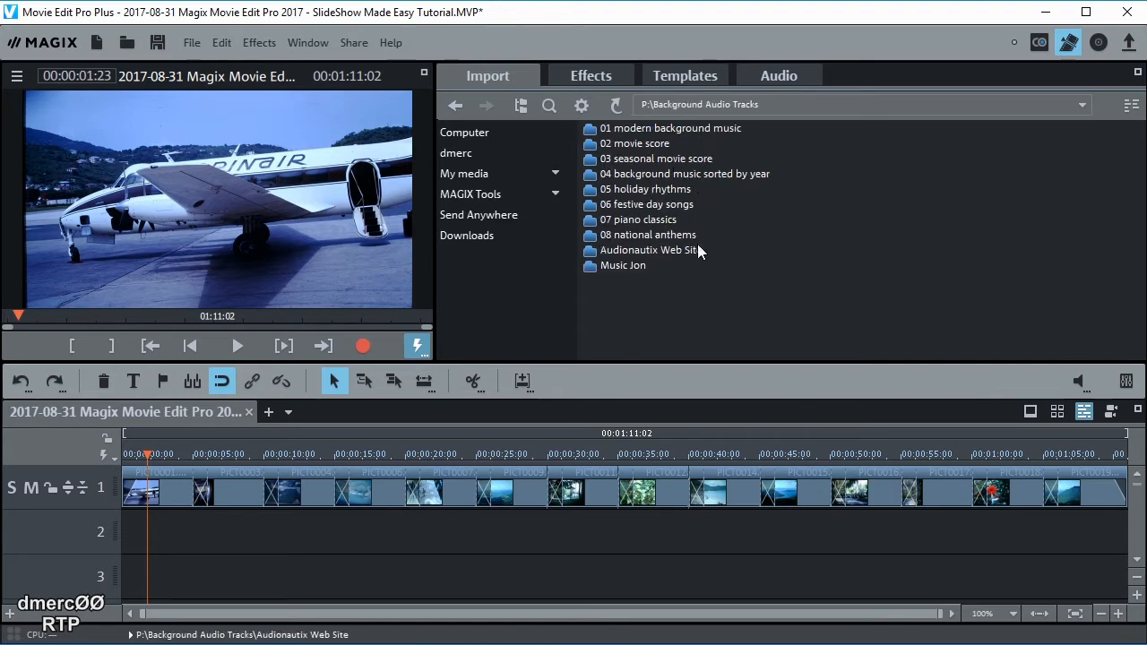
pyautogui.doubleClick(637, 251)
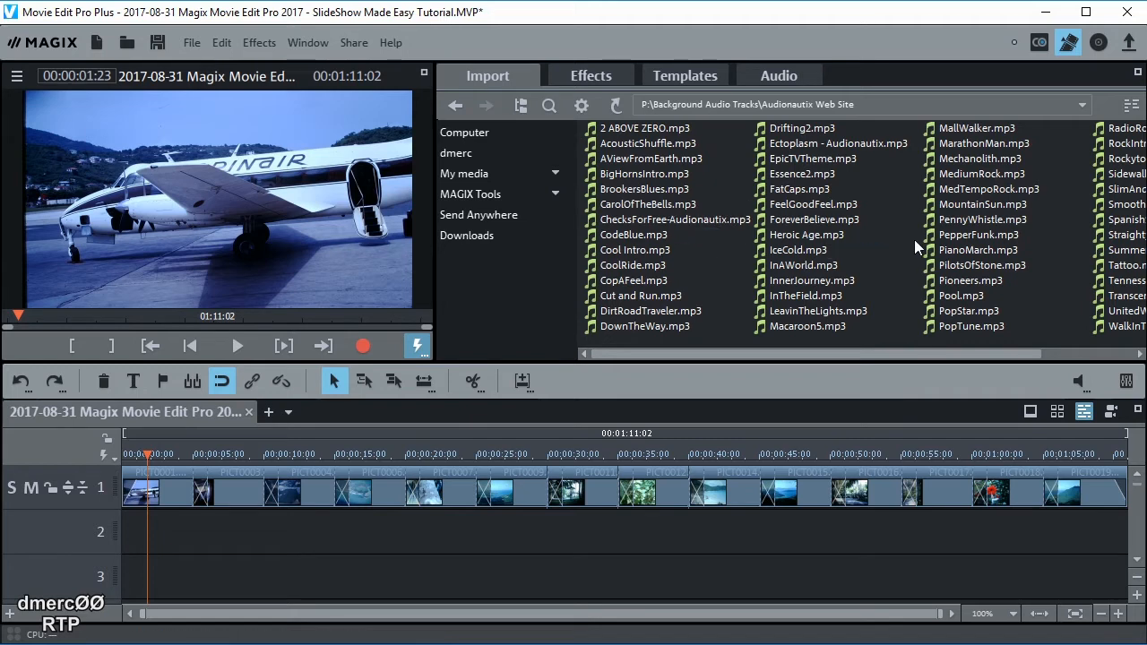
# Audition SmoothSailing.mp3 and SummerSidewalk.mp3, then place SummerSidewalk.mp3 on track 2
pyautogui.moveTo(820, 357); pyautogui.dragTo(943, 373)
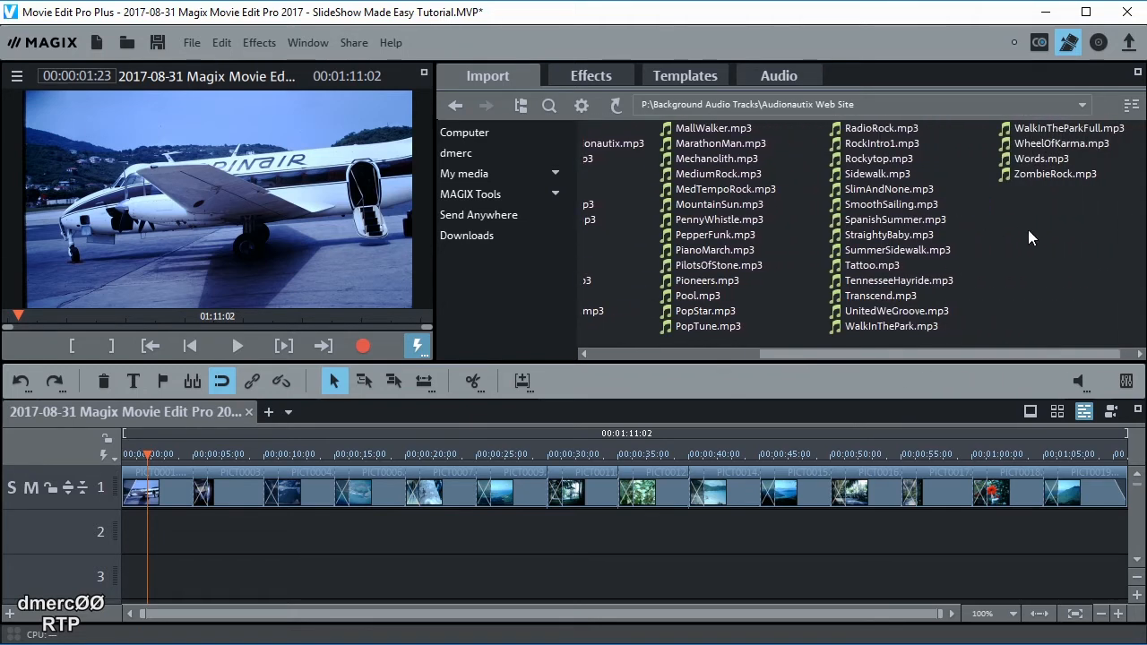
pyautogui.moveTo(977, 236)
pyautogui.click(866, 206)
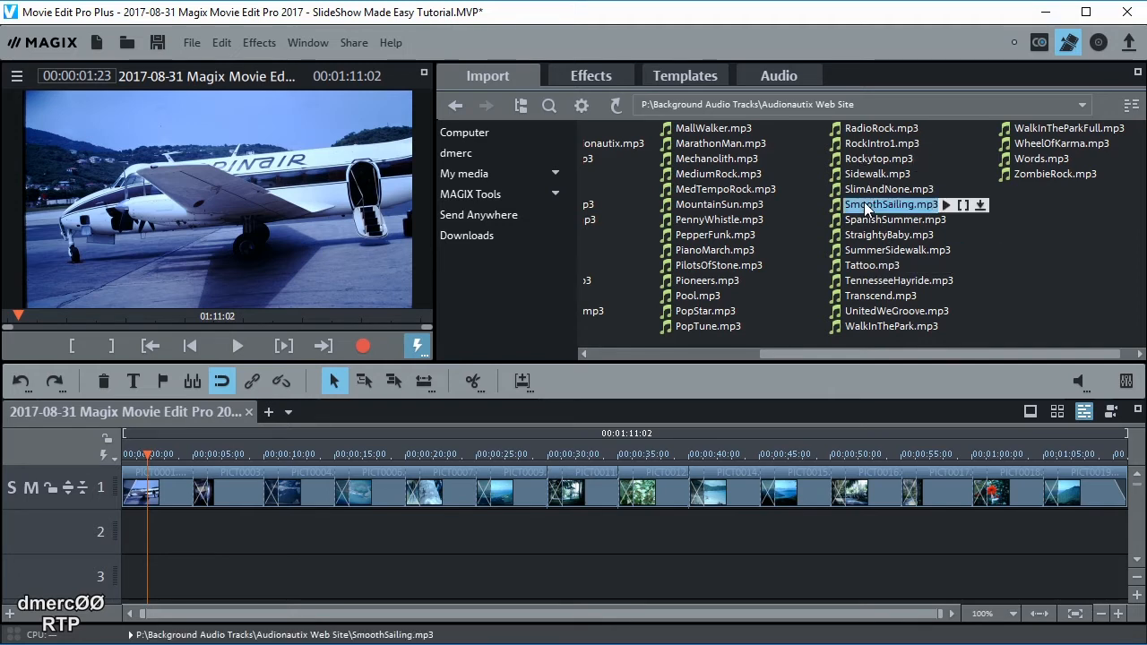
pyautogui.click(947, 205)
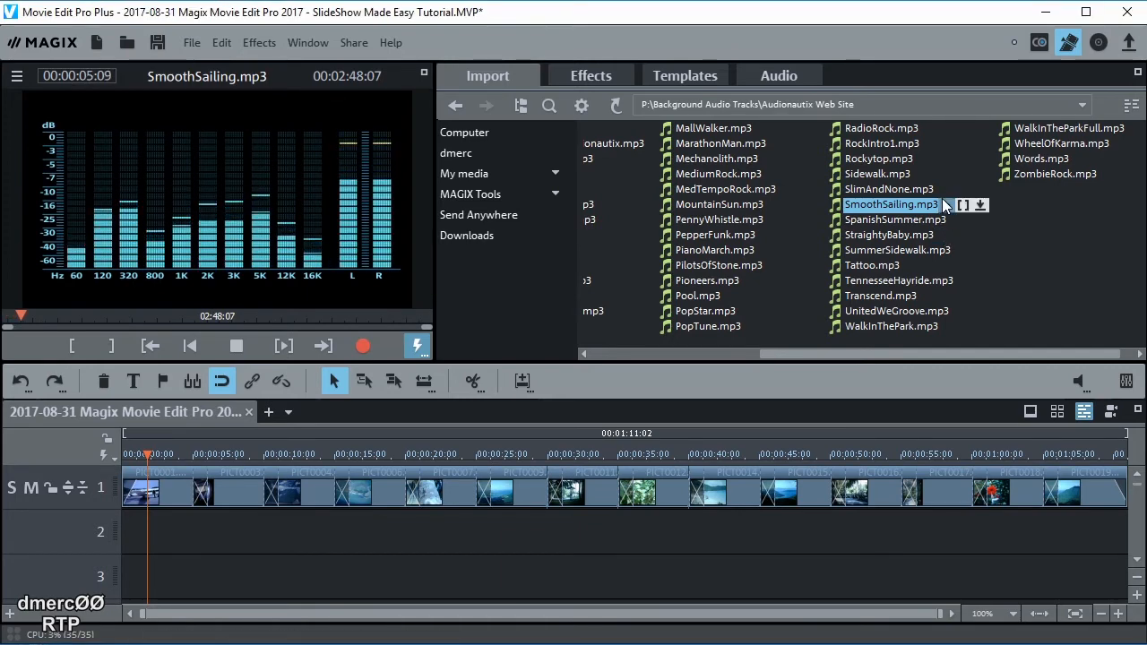
pyautogui.click(892, 250)
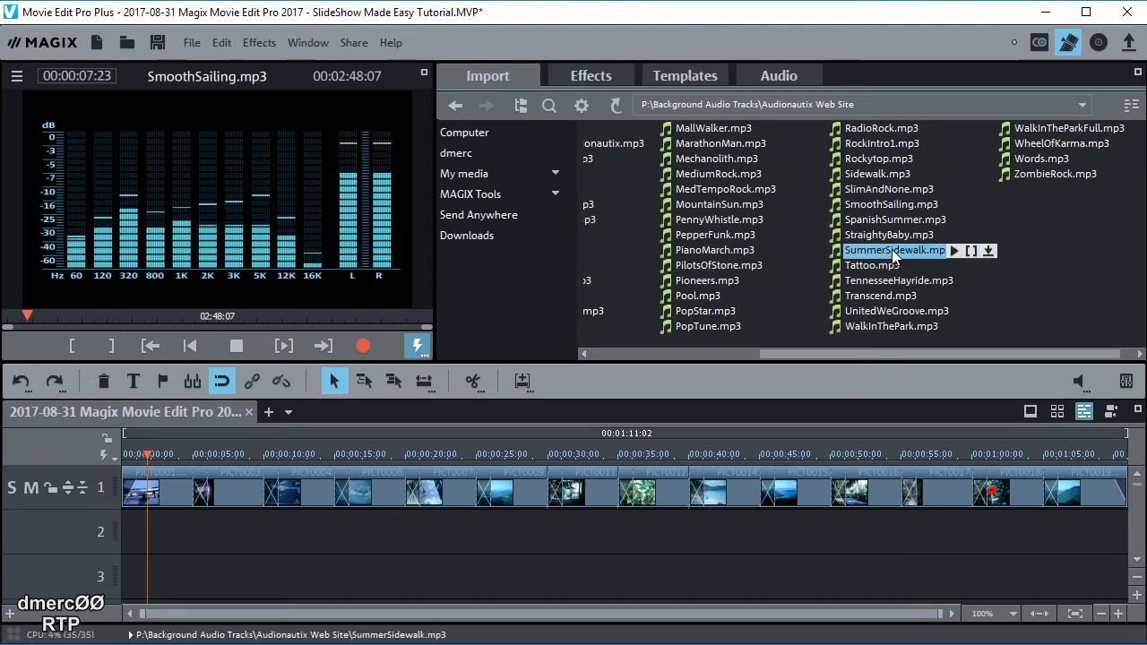
pyautogui.click(952, 248)
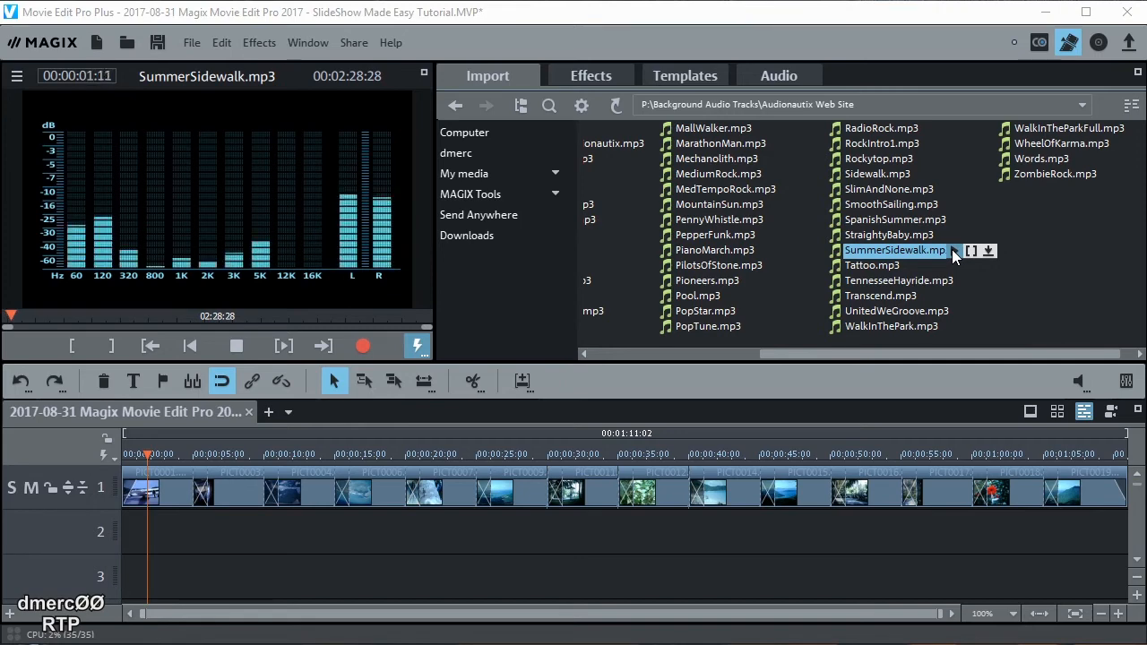
pyautogui.click(952, 249)
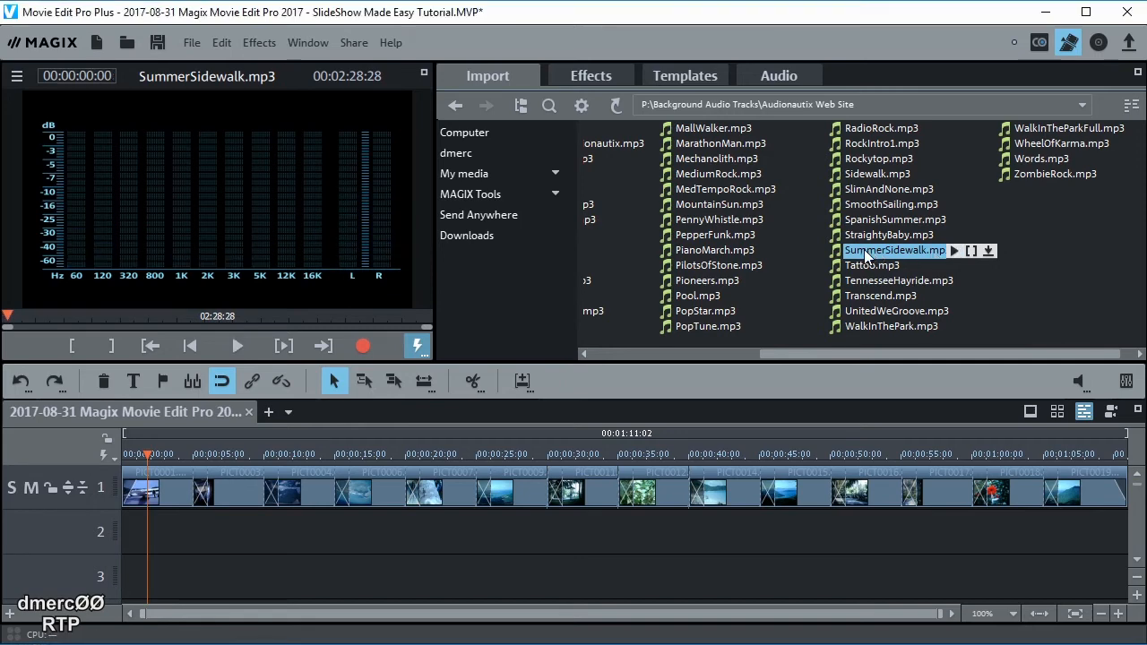
pyautogui.moveTo(864, 249); pyautogui.dragTo(127, 527)
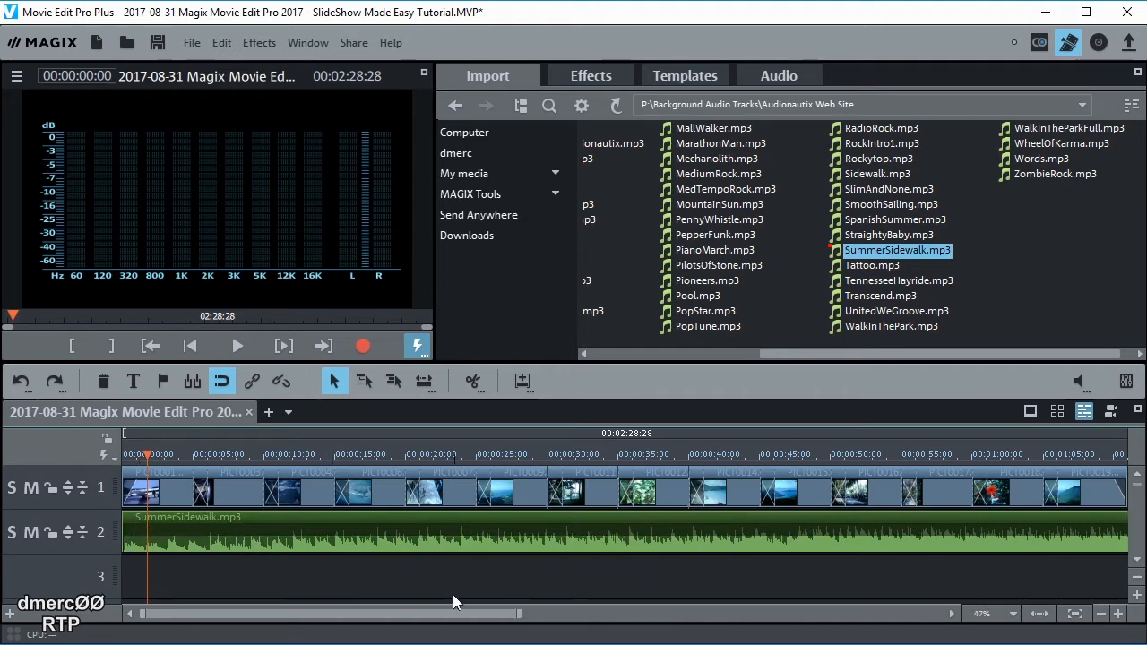
# Normalize SummerSidewalk.mp3 to maximum level and lower its volume to about -2.8 dB
pyautogui.rightClick(718, 532)
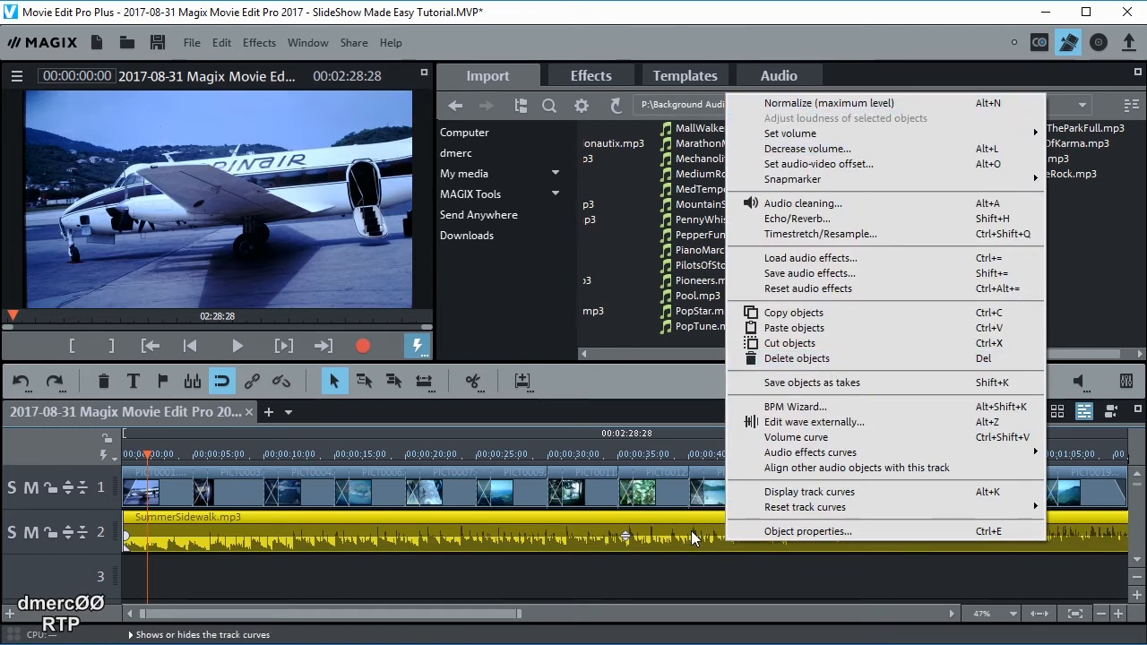
pyautogui.click(797, 104)
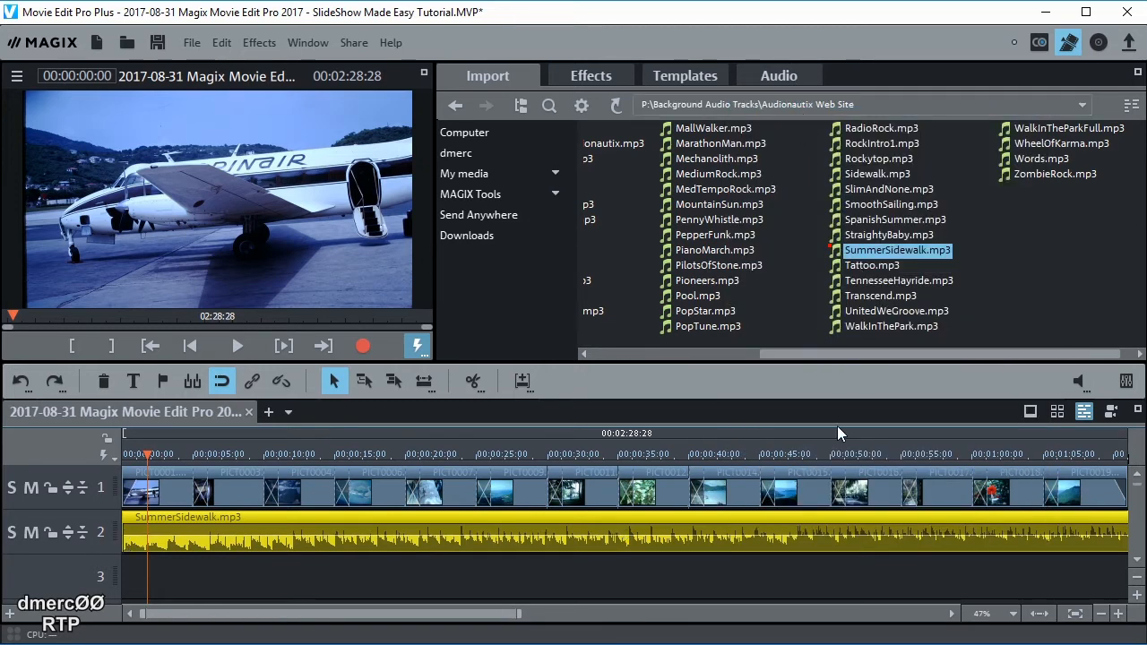
pyautogui.click(626, 533)
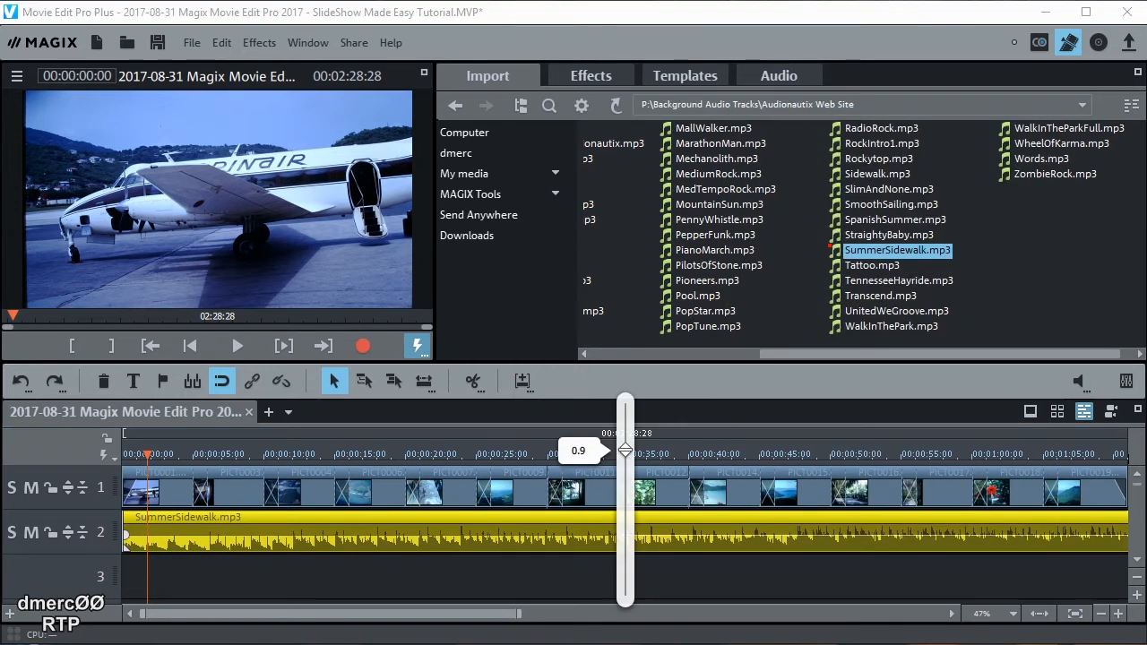
pyautogui.moveTo(625, 451); pyautogui.dragTo(626, 491)
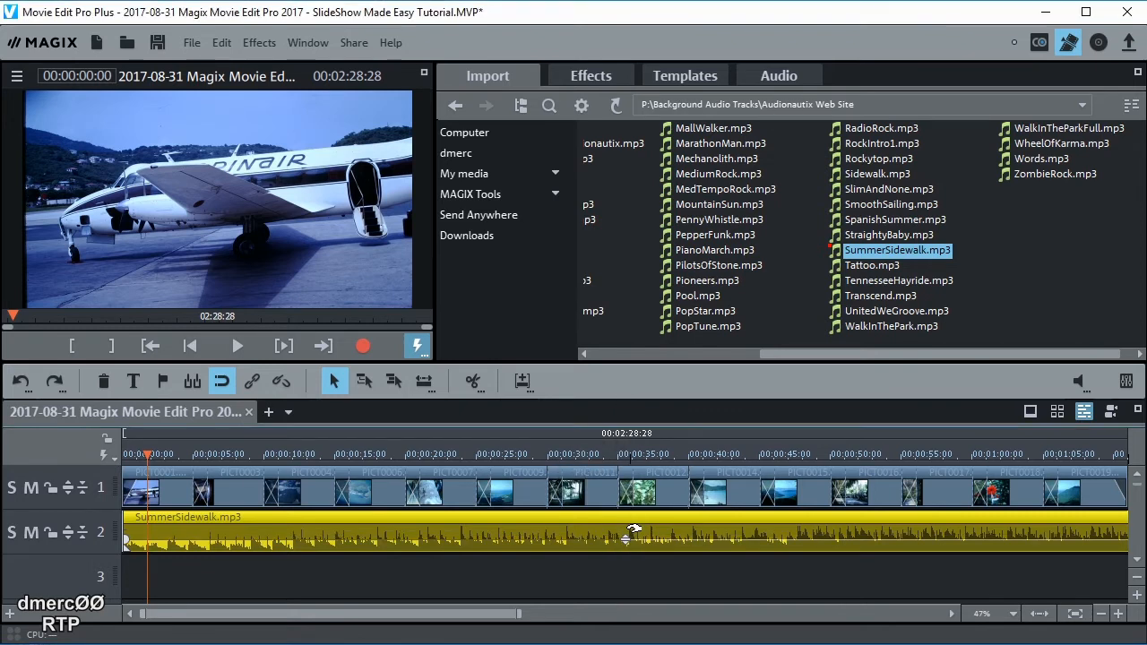
pyautogui.click(628, 536)
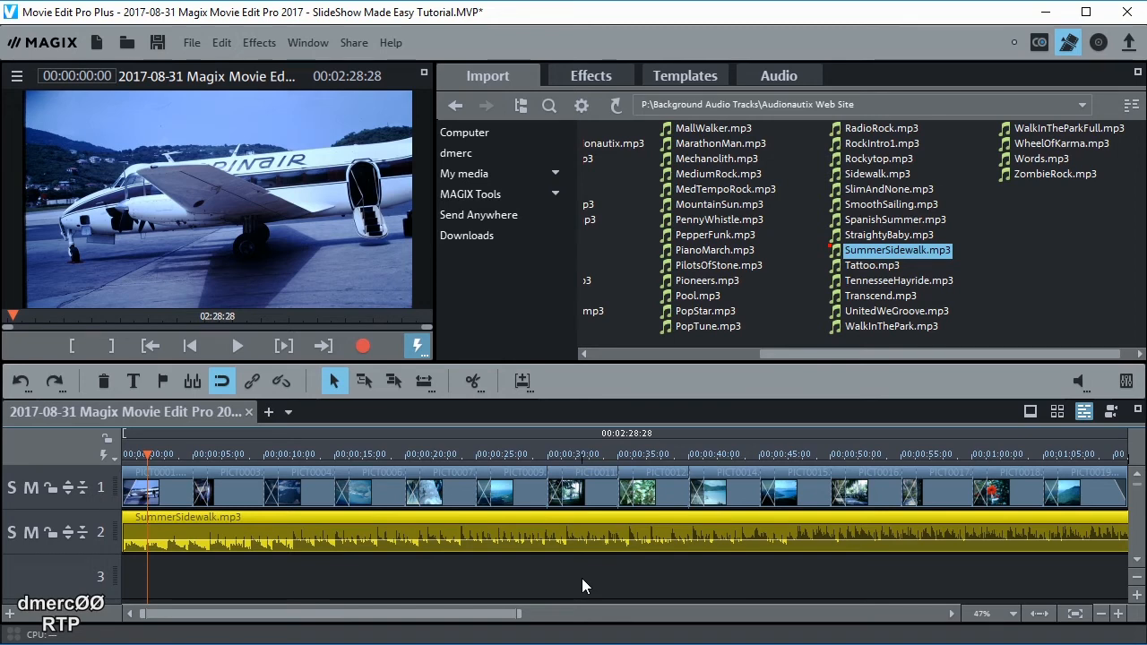
# Play the slideshow with music, adjust the music volume during playback, then reset to 00:00
pyautogui.click(239, 350)
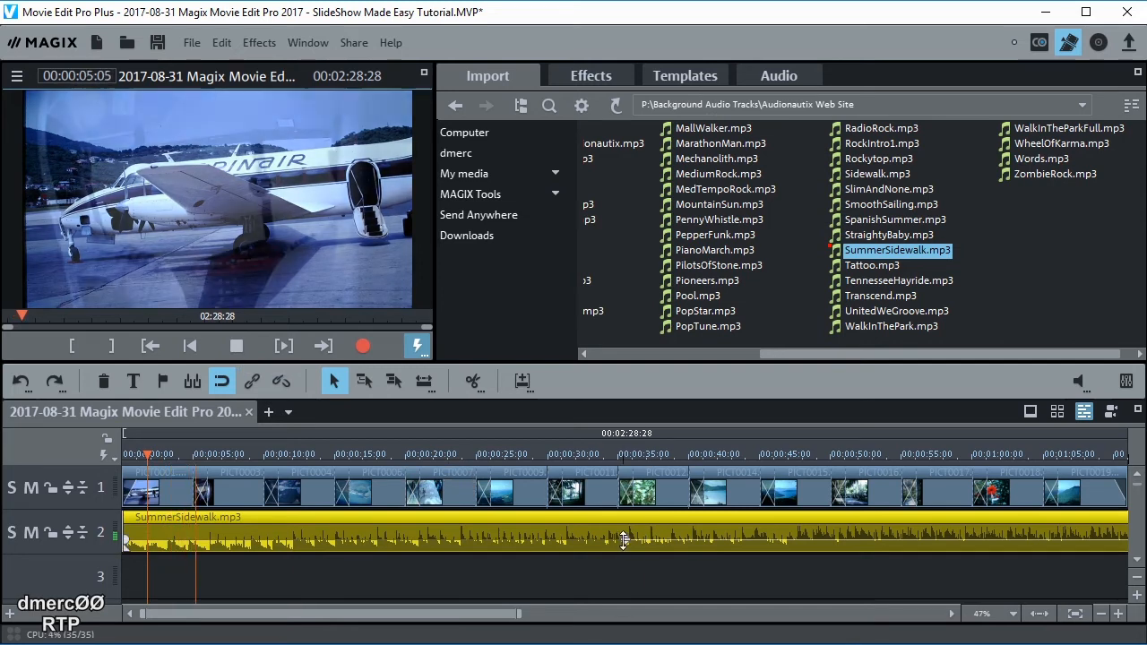
pyautogui.moveTo(624, 538); pyautogui.dragTo(623, 452)
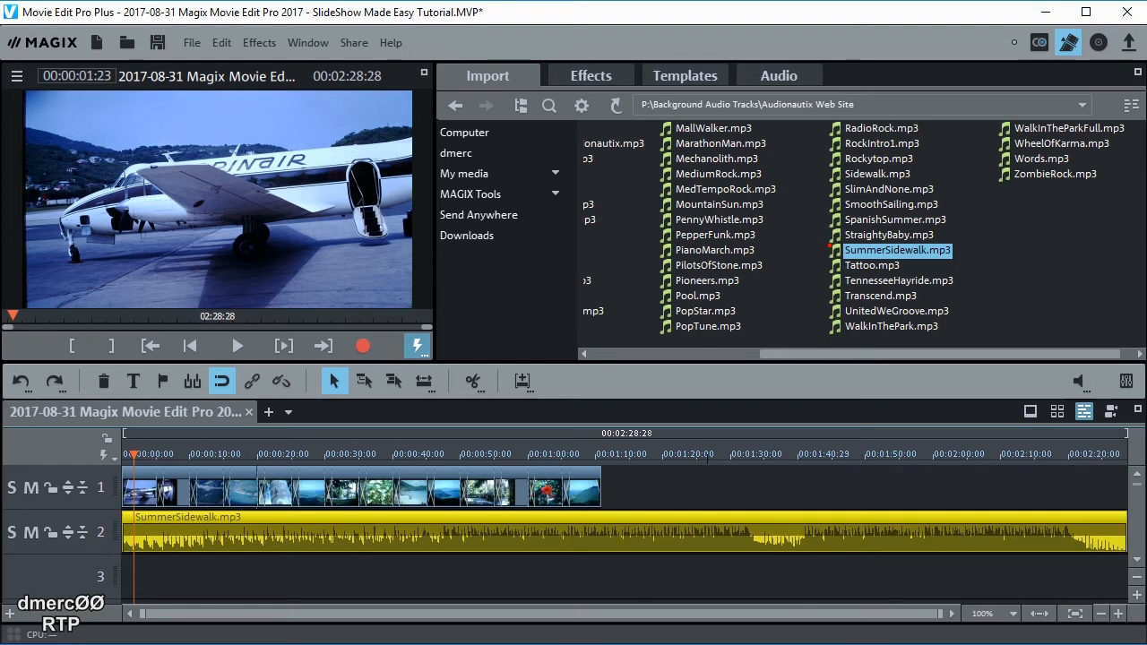
pyautogui.click(695, 480)
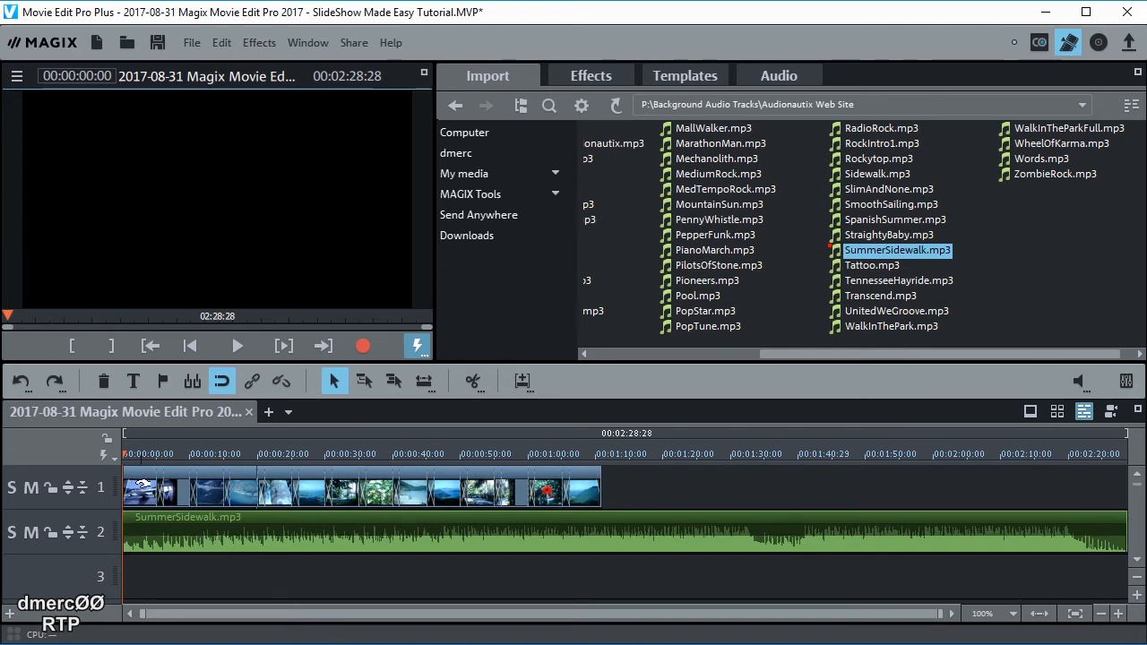
# Select all photos on track 1 and set every photo's length to 00:12:00
pyautogui.click(142, 485)
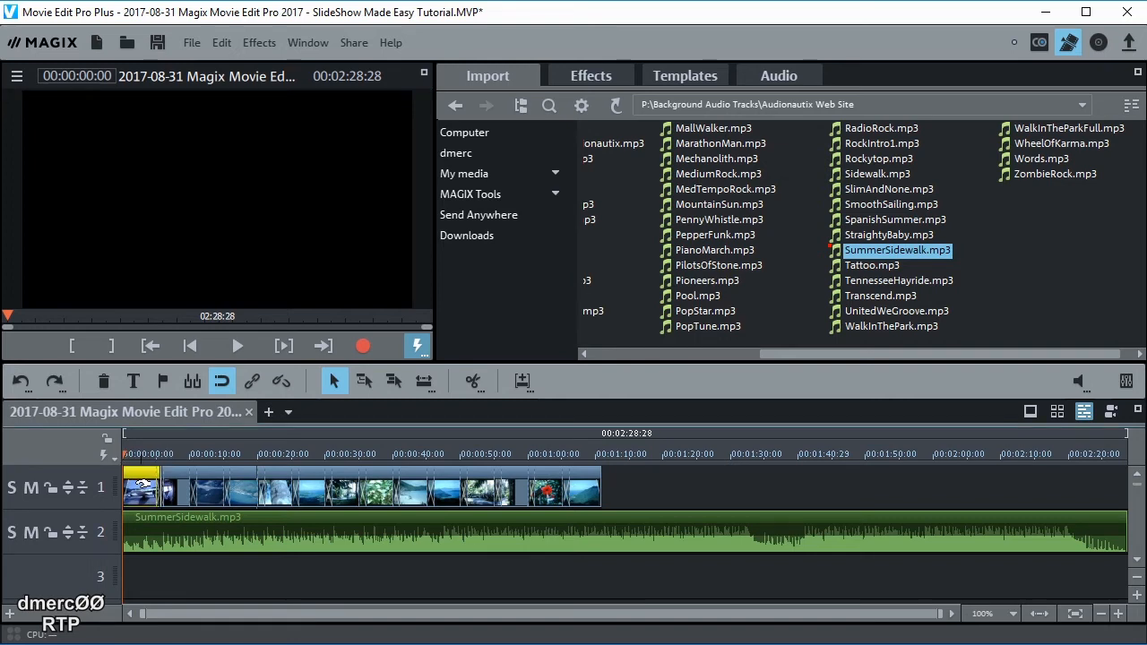
pyautogui.keyDown('shift'); pyautogui.click(586, 487); pyautogui.keyUp('shift')
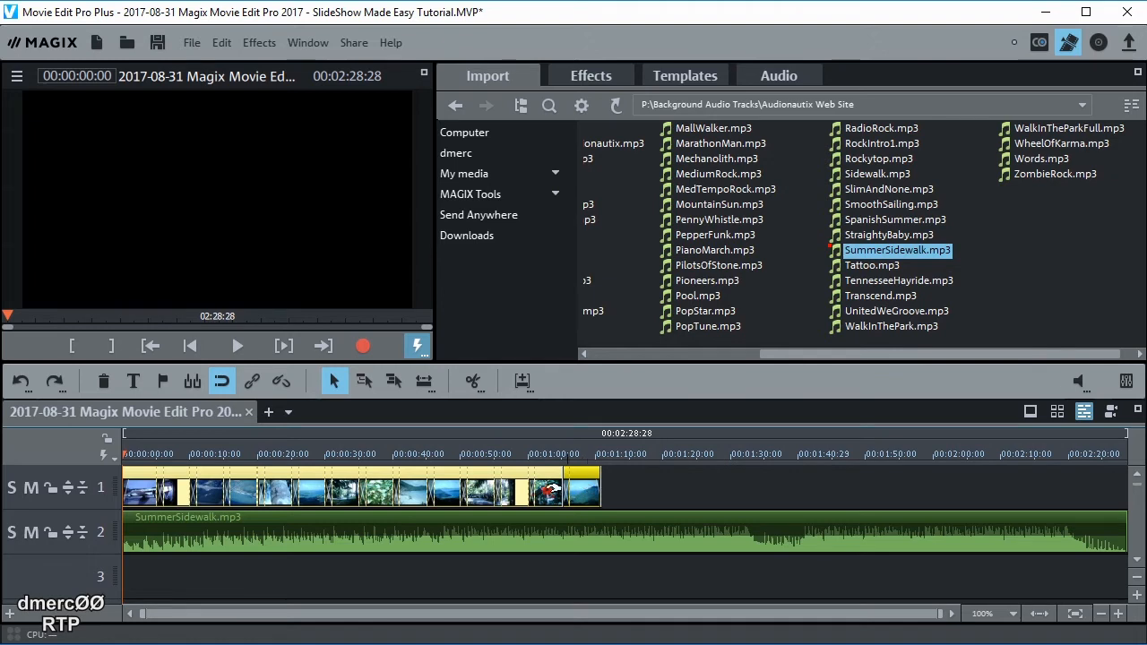
pyautogui.rightClick(411, 484)
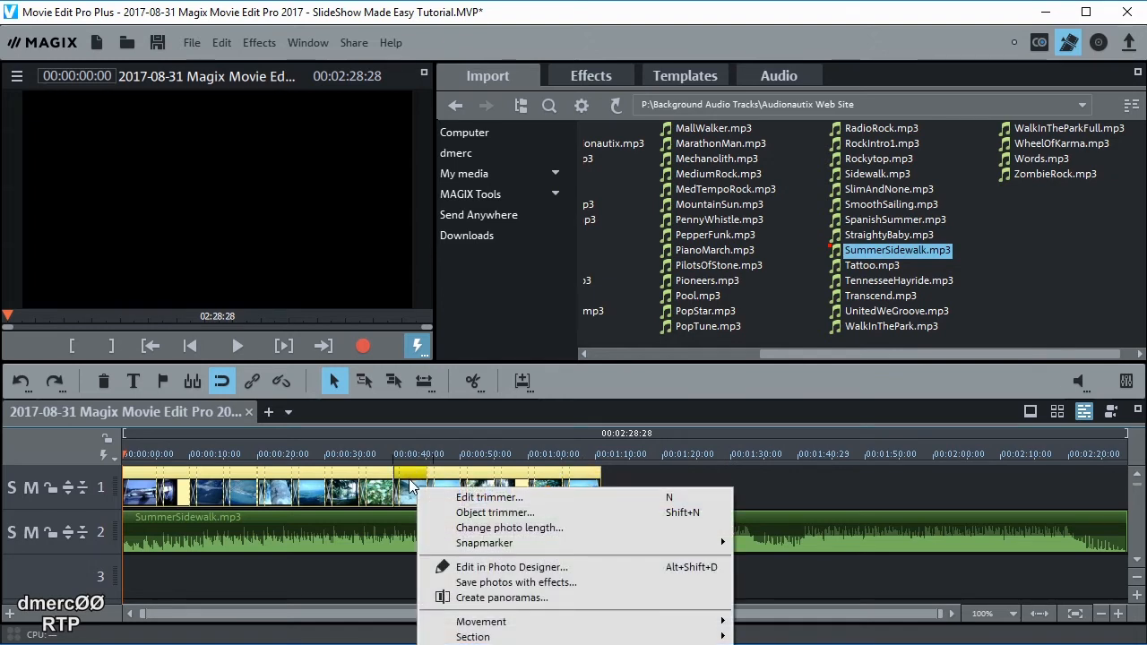
pyautogui.click(531, 527)
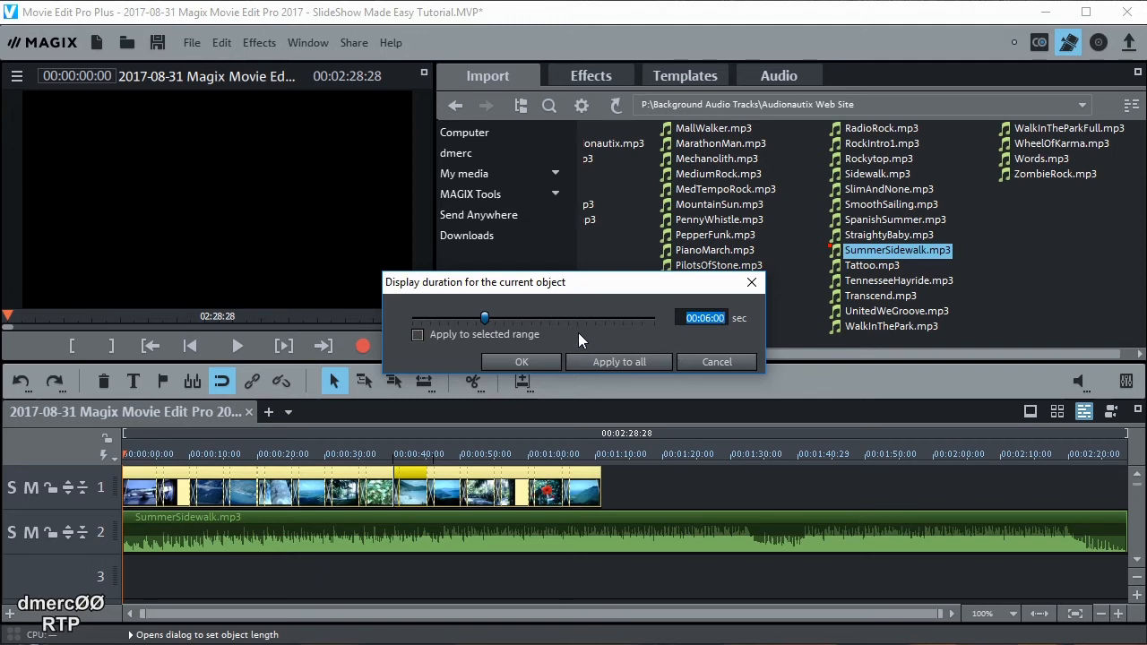
pyautogui.click(706, 318)
pyautogui.write('12')
pyautogui.click(511, 361)
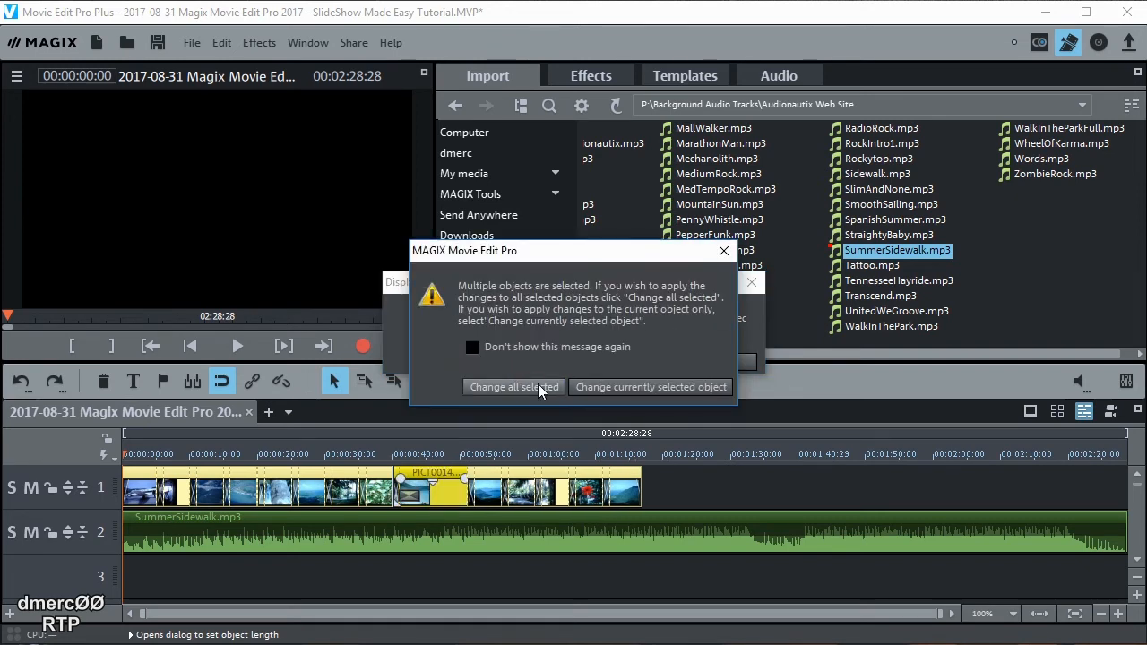
pyautogui.click(528, 386)
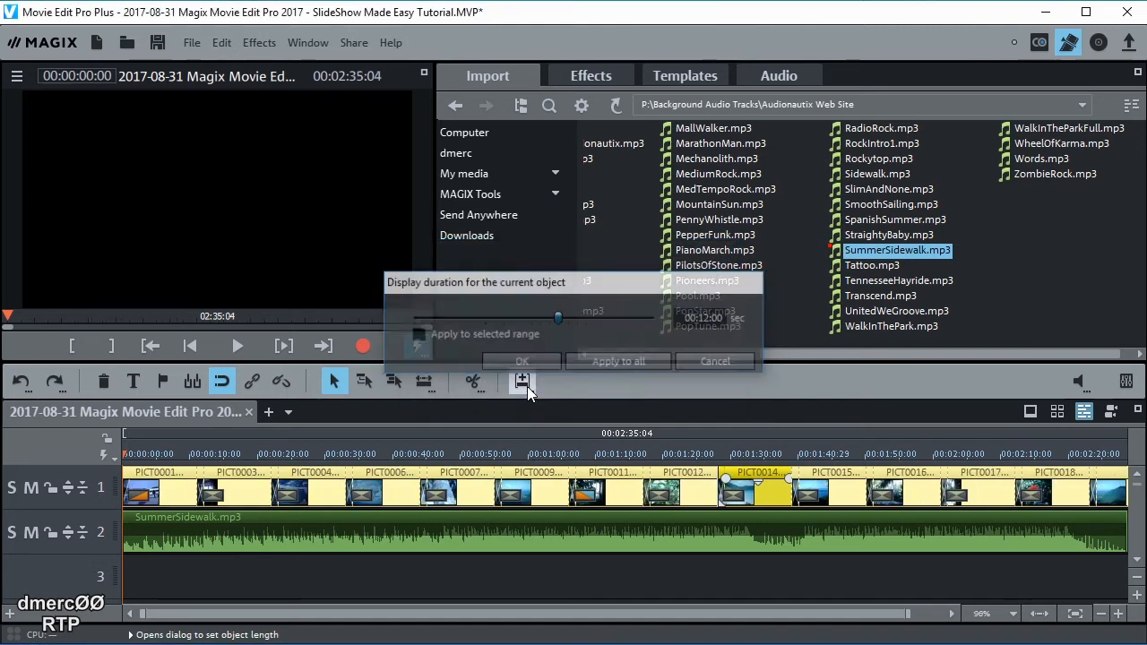
pyautogui.moveTo(583, 611); pyautogui.dragTo(784, 611)
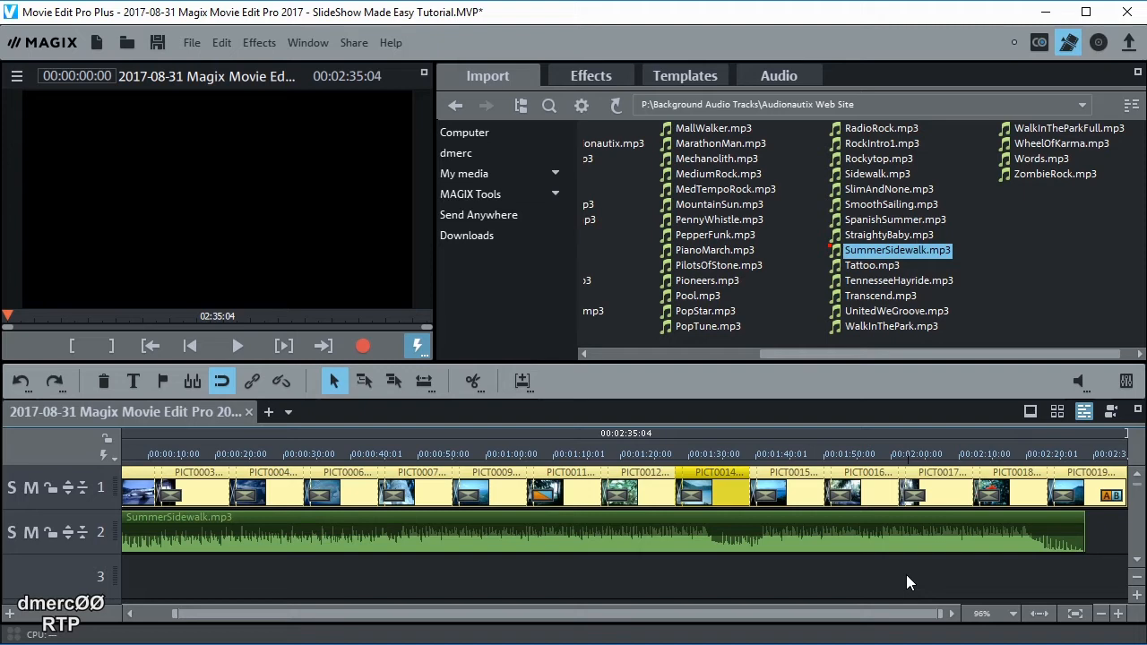
# In Object stretch mode, stretch SummerSidewalk.mp3 to end with the slideshow at 02:35:04
pyautogui.click(777, 568)
pyautogui.moveTo(805, 531)
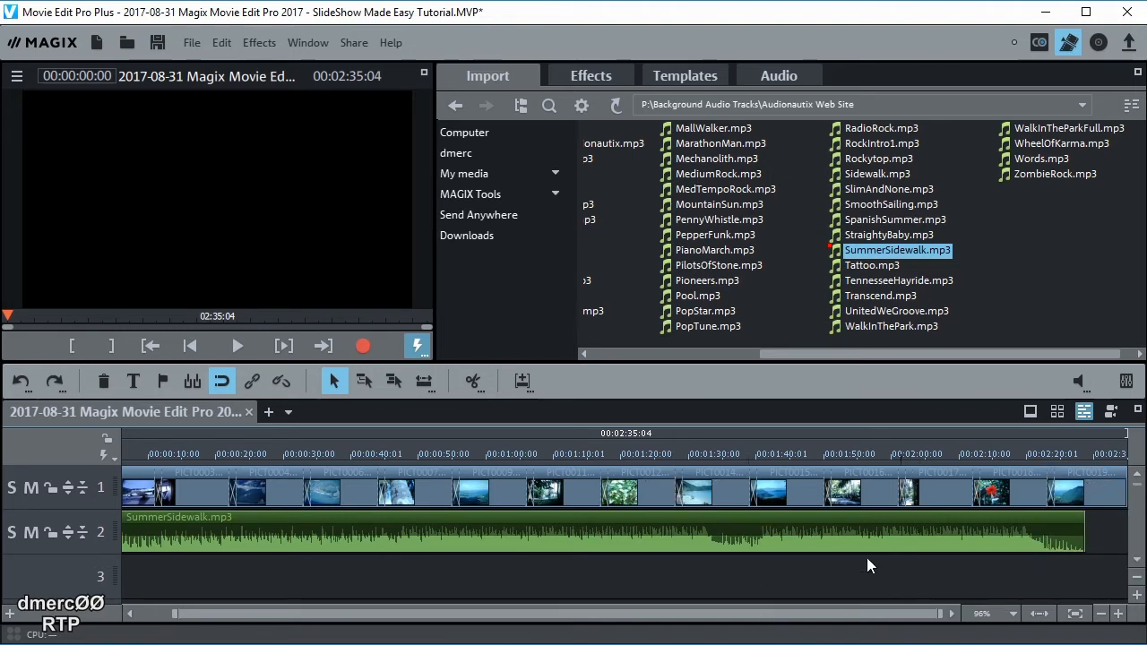
pyautogui.click(427, 386)
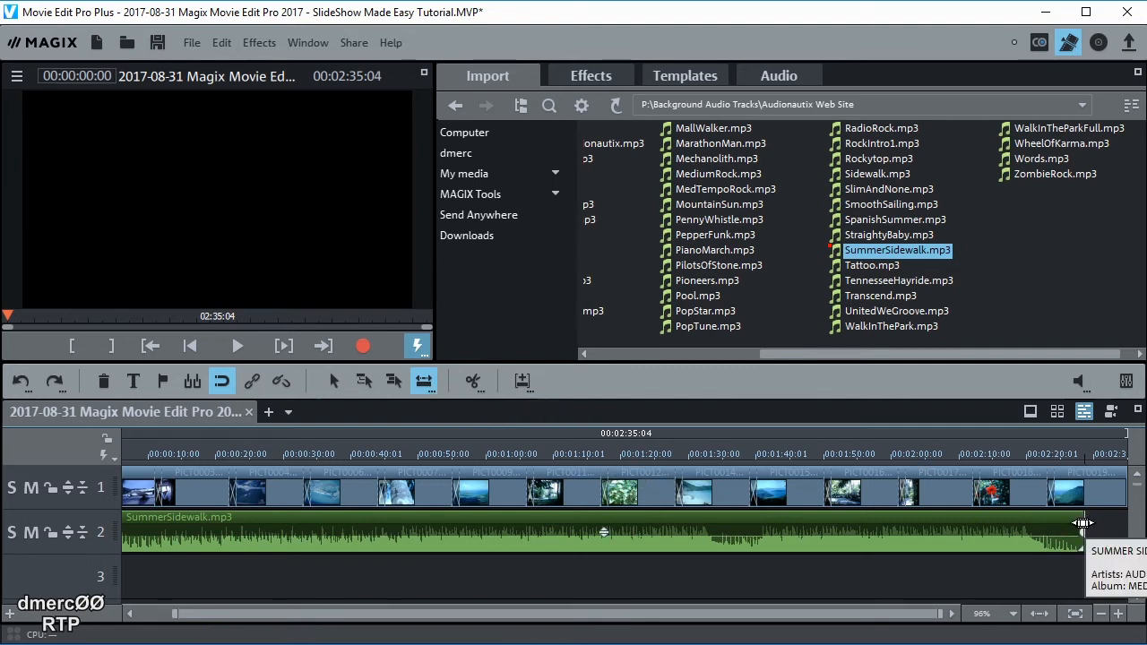
pyautogui.moveTo(1083, 522); pyautogui.dragTo(1124, 532)
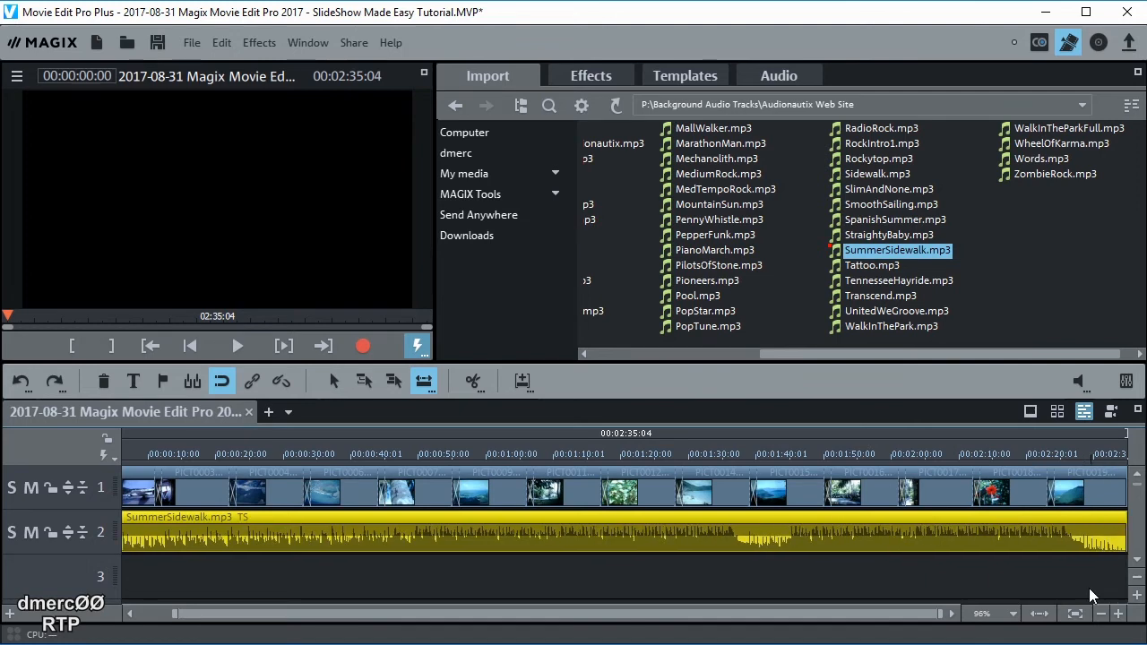
# Add a fade-out to the last photo, PICT0019
pyautogui.moveTo(1117, 455); pyautogui.dragTo(1006, 454)
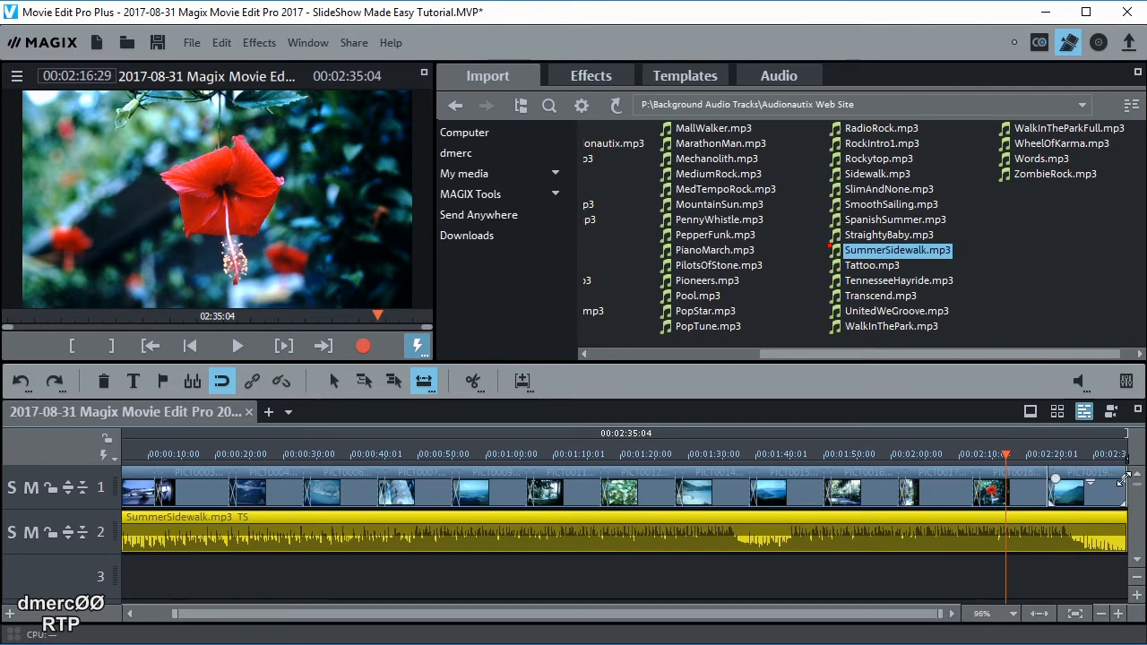
pyautogui.click(1123, 481)
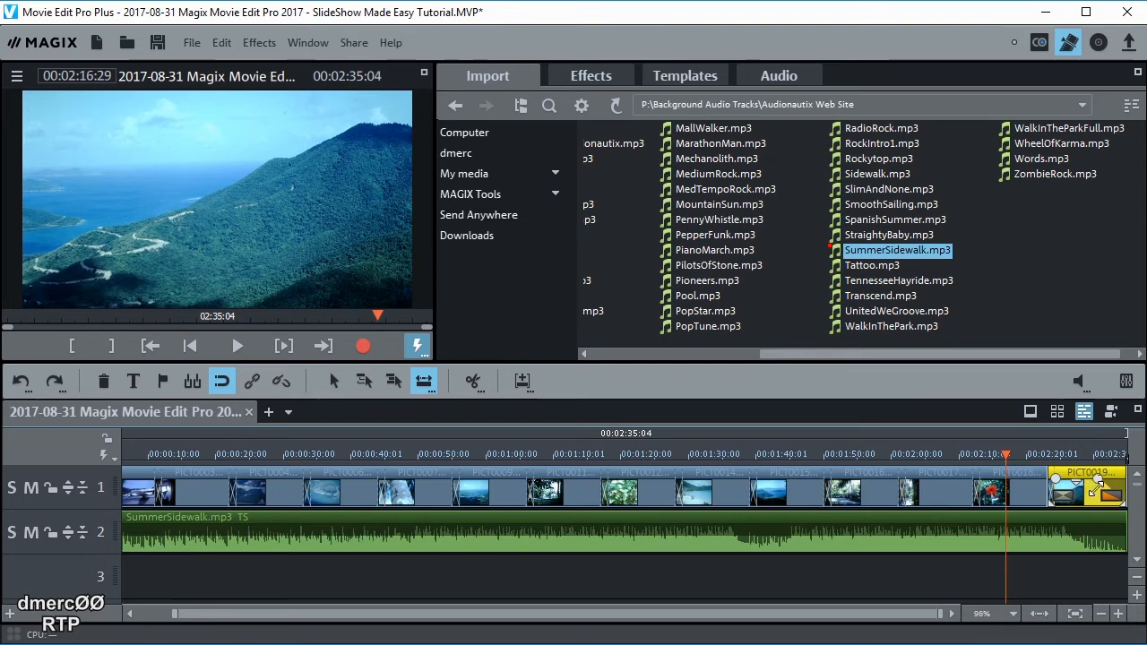
pyautogui.moveTo(1096, 488); pyautogui.dragTo(1083, 486)
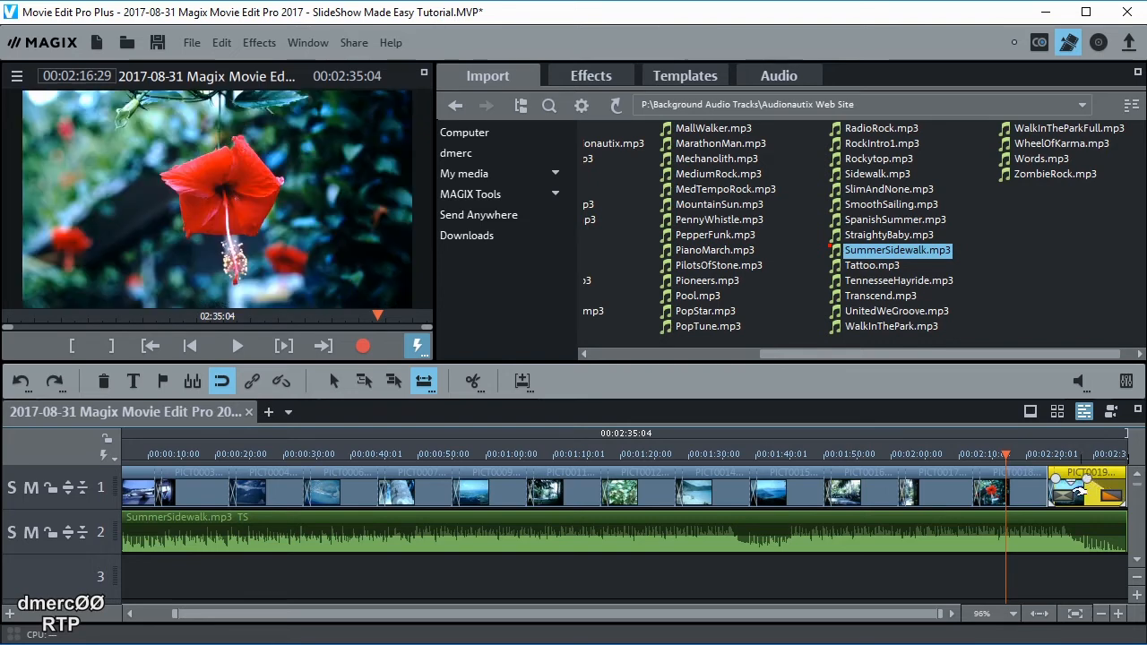
# Play back the slideshow from near its end
pyautogui.doubleClick(1035, 456)
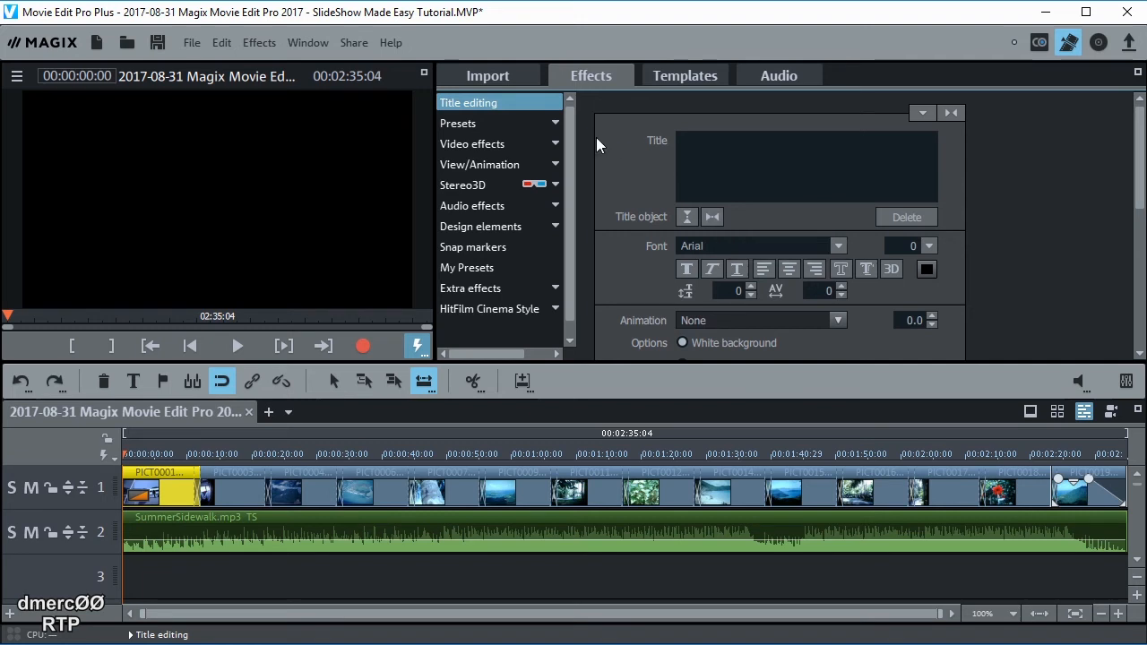
# Filter the Templates to Title templates, open Captions Basic, and play the Banderole orange preview
pyautogui.click(680, 72)
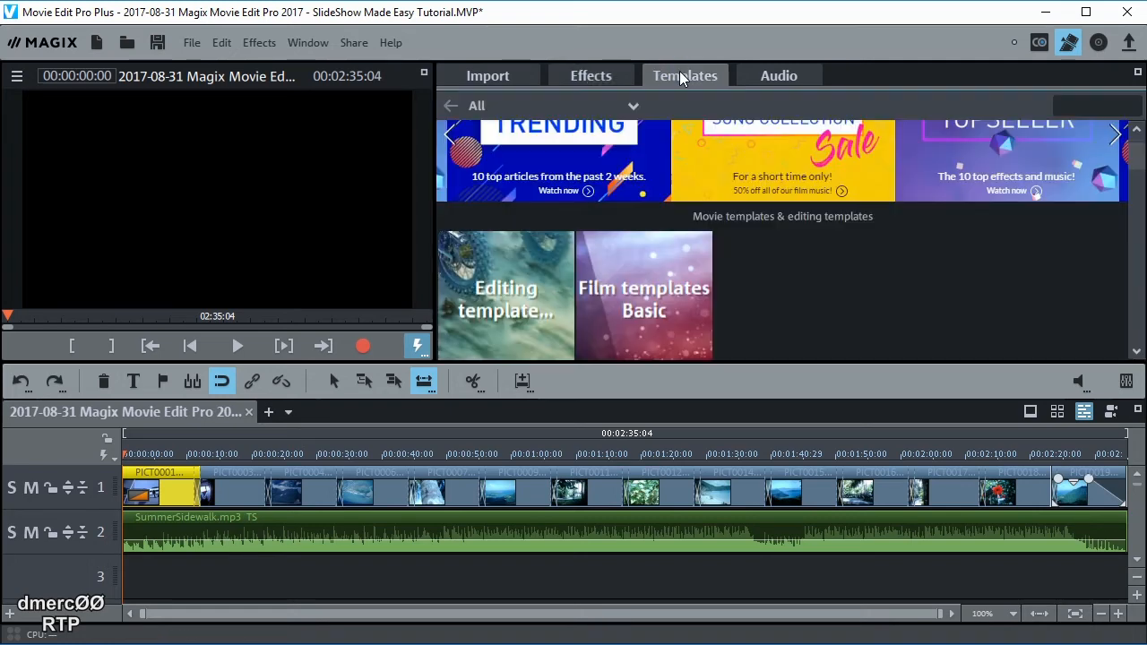
pyautogui.click(632, 106)
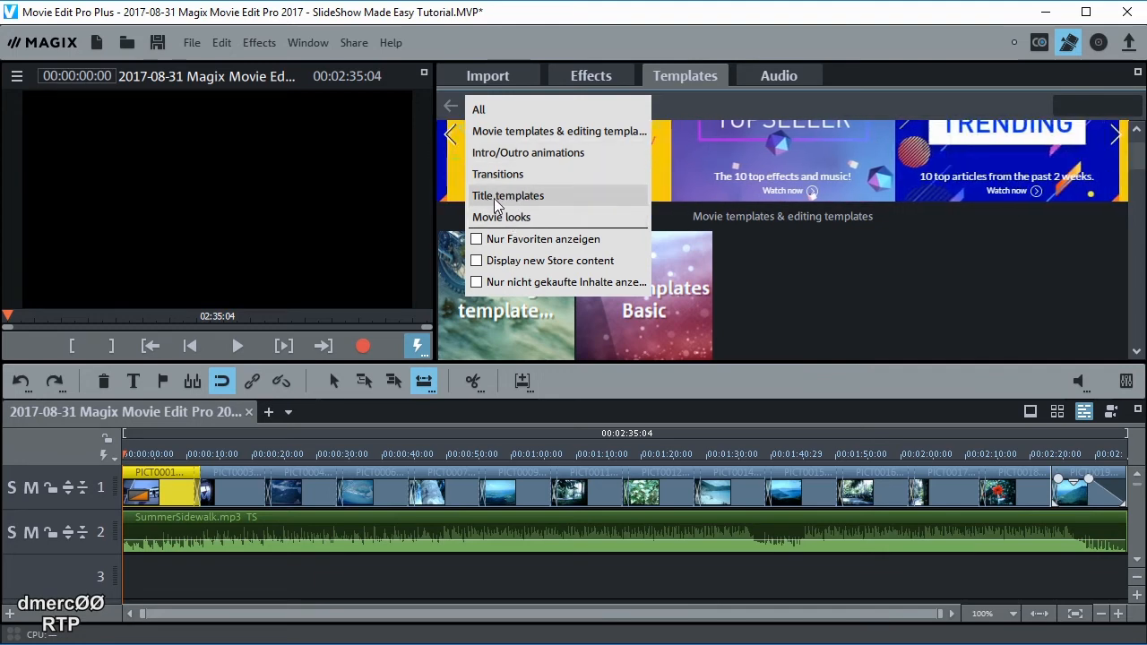
pyautogui.click(502, 196)
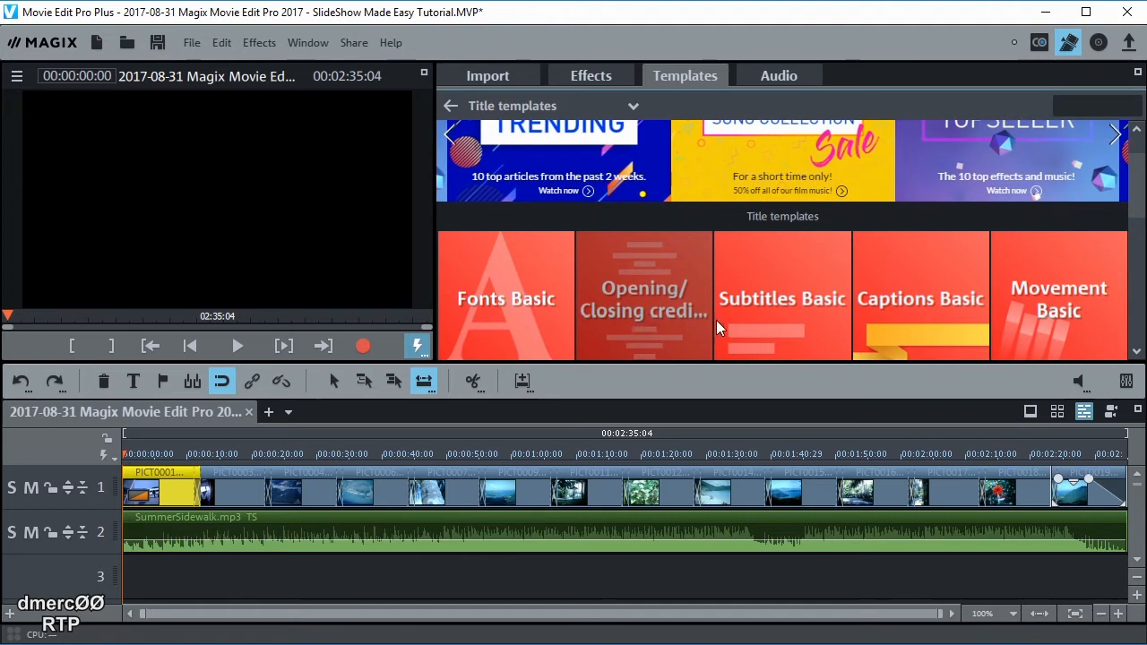
pyautogui.click(914, 298)
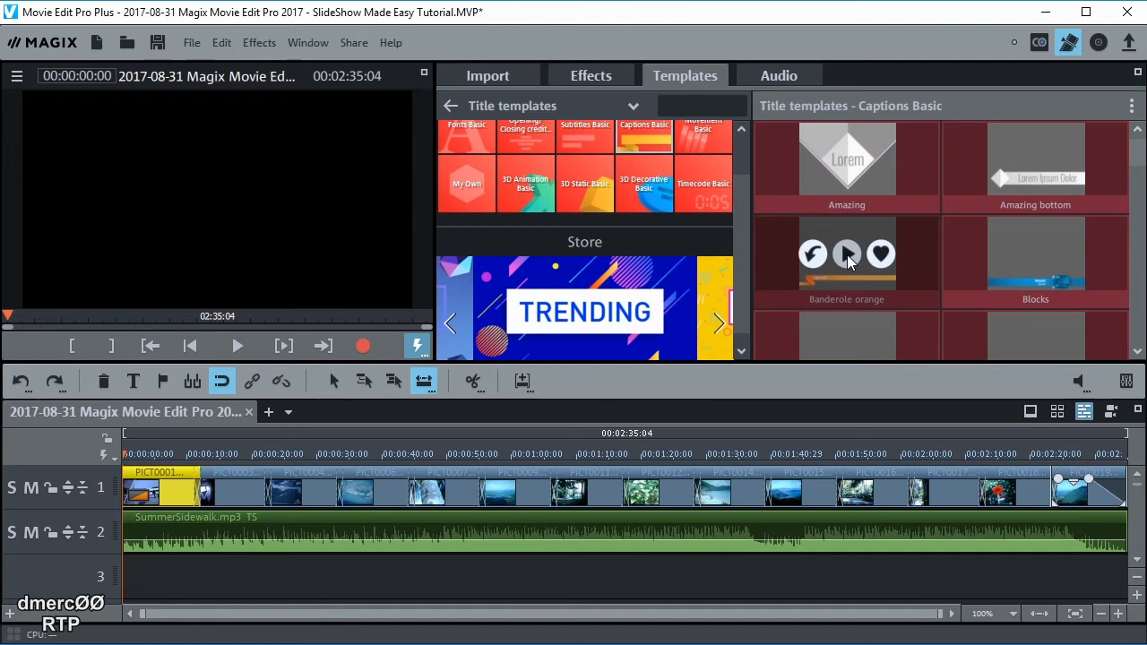
pyautogui.click(847, 255)
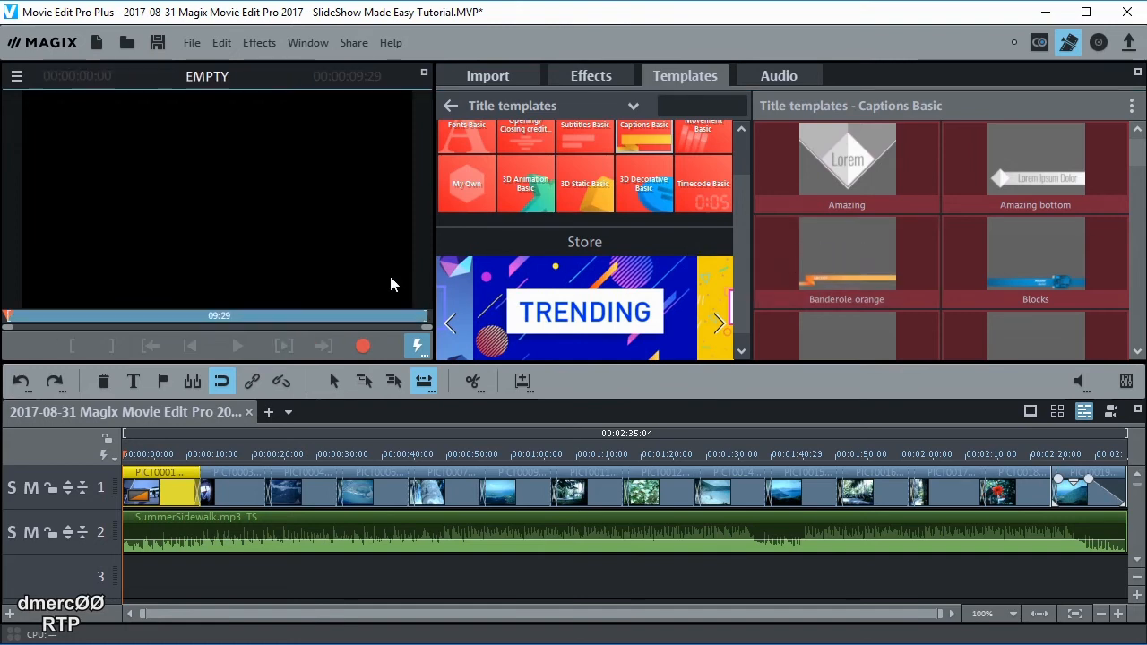
pyautogui.moveTo(786, 244)
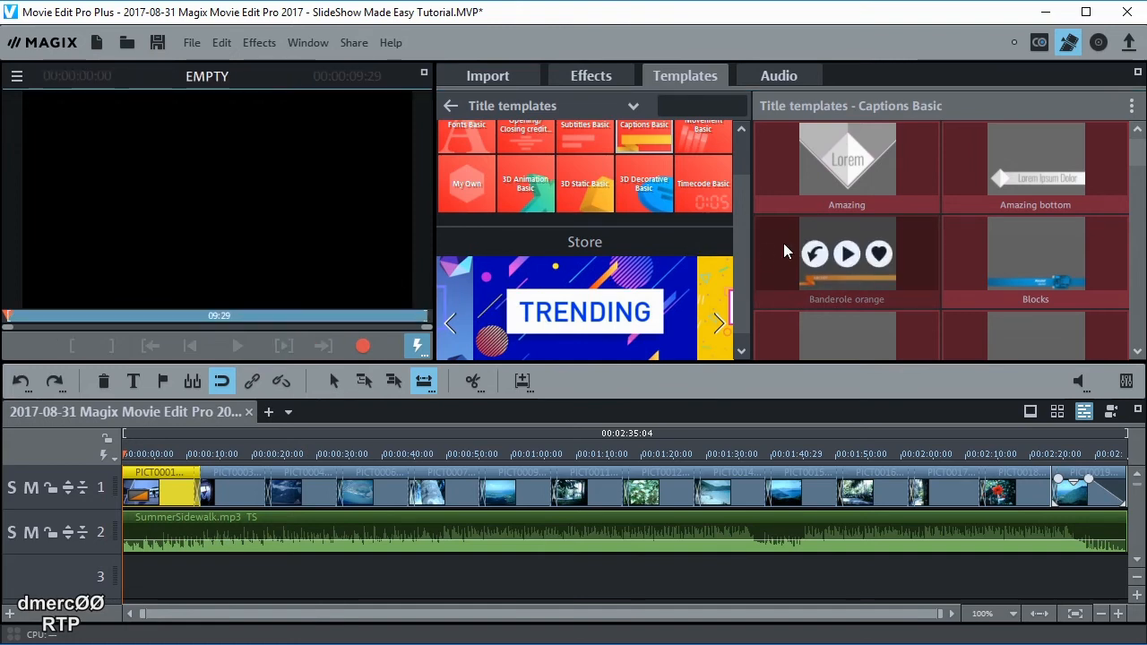
pyautogui.click(847, 254)
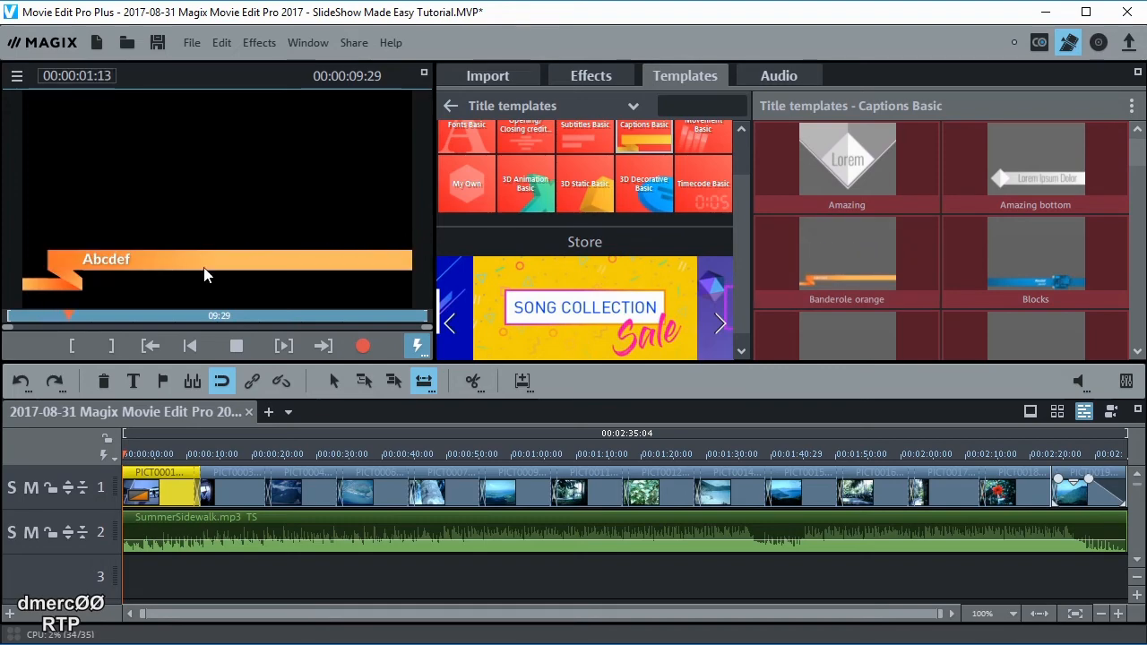
# Place Banderole orange on the opening photo and replace 'Abcdef' with 'St Johns Virgin Islands'
pyautogui.moveTo(841, 235)
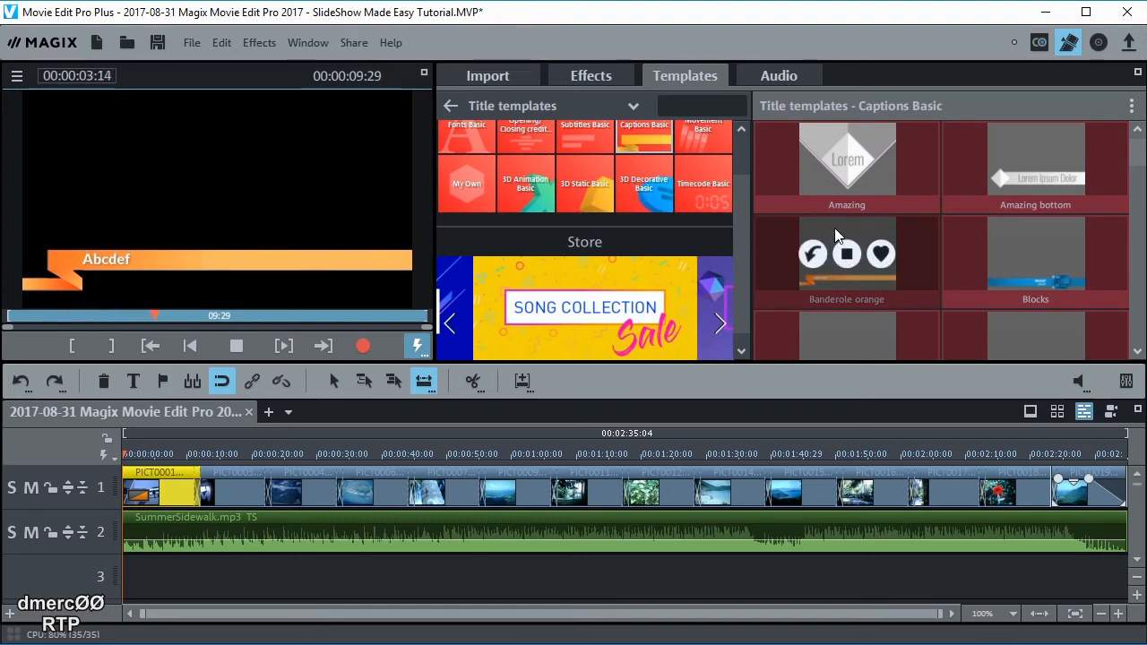
pyautogui.moveTo(834, 235); pyautogui.dragTo(135, 574)
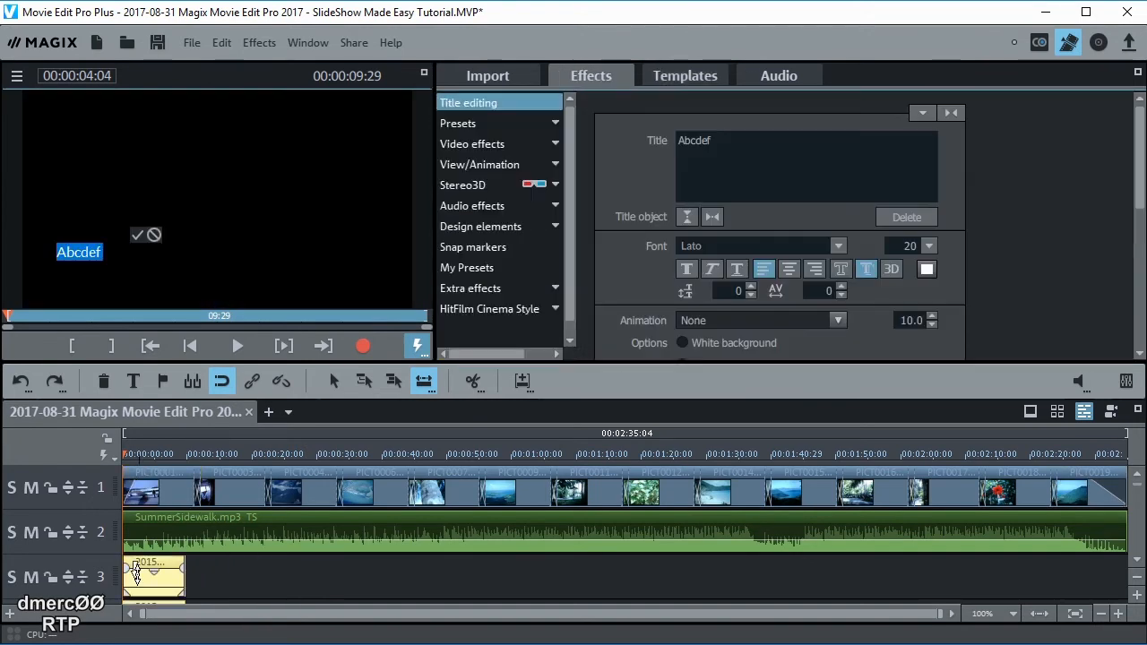
pyautogui.click(89, 254)
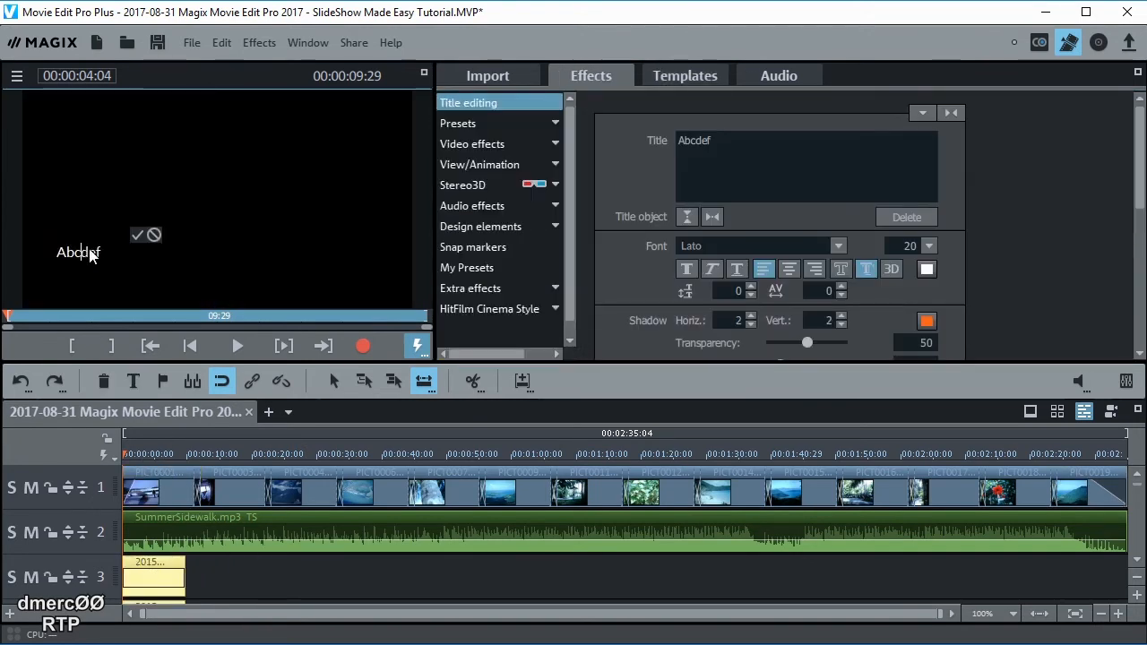
pyautogui.moveTo(105, 250); pyautogui.dragTo(52, 251)
pyautogui.write('St')
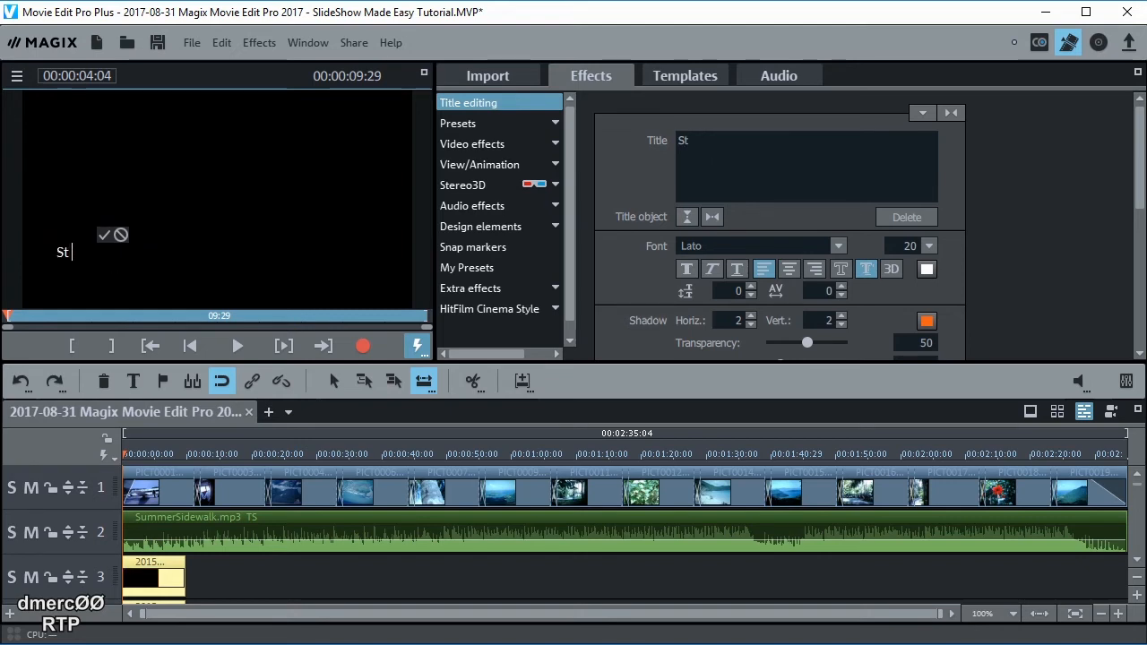
pyautogui.write(' Joh')
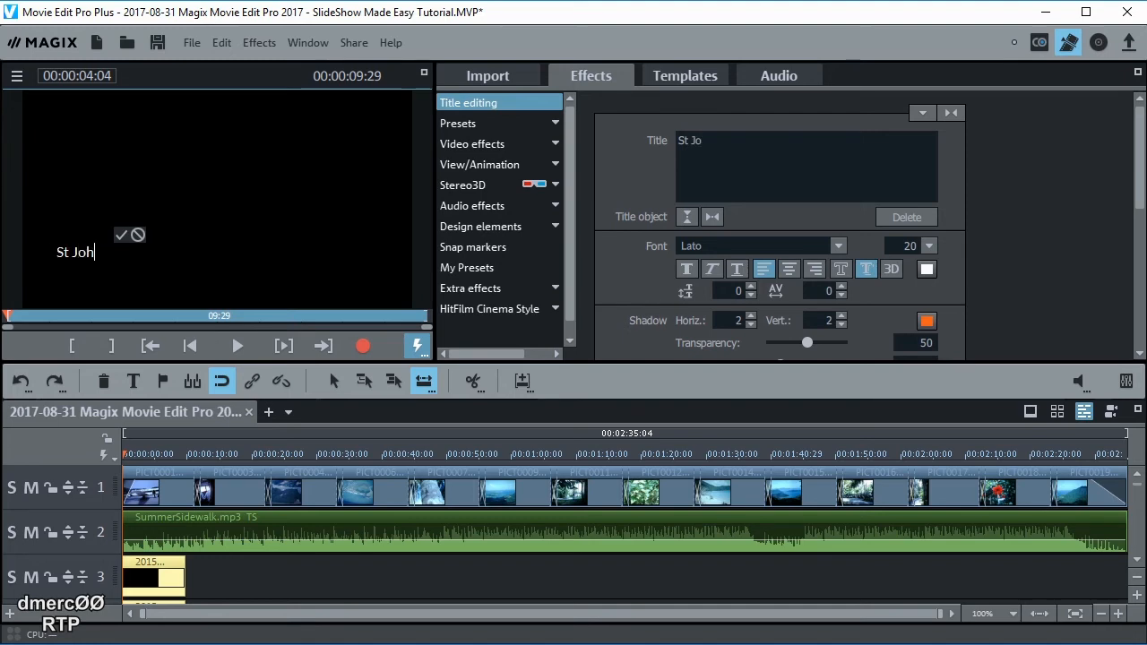
pyautogui.write('ns')
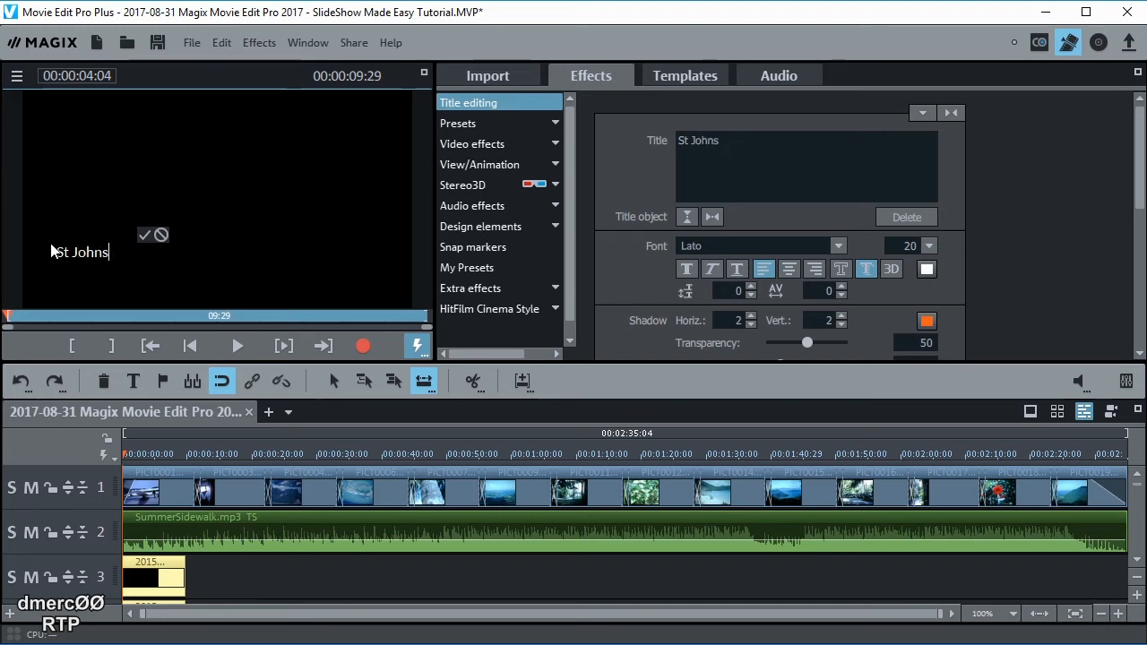
pyautogui.write(' Virgin ')
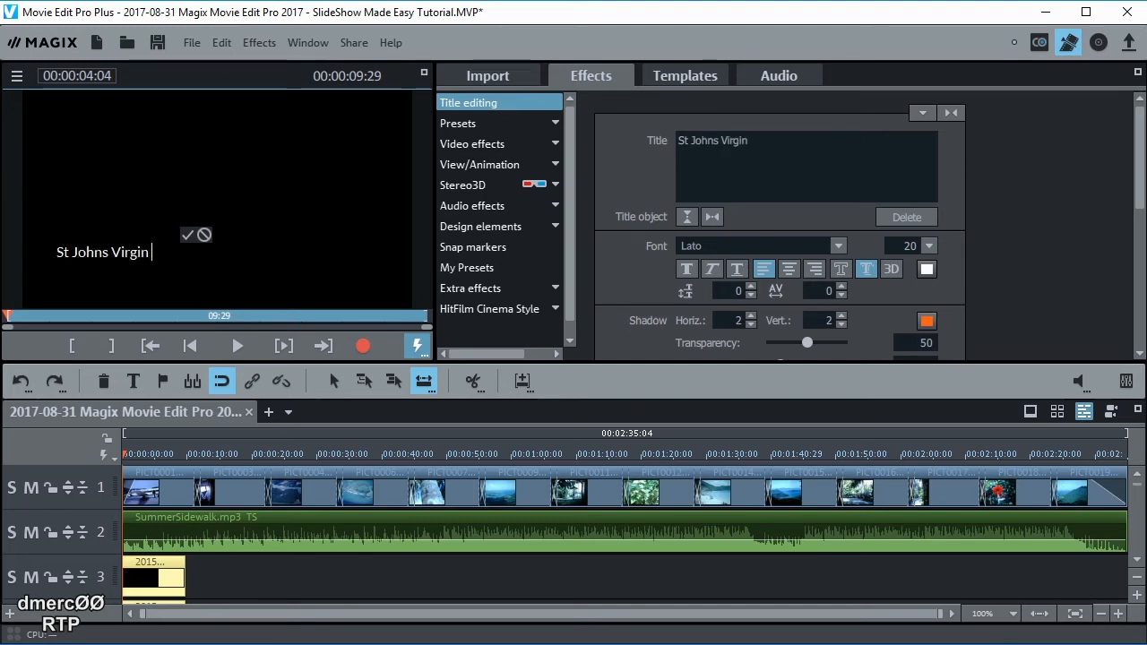
pyautogui.write('Islan')
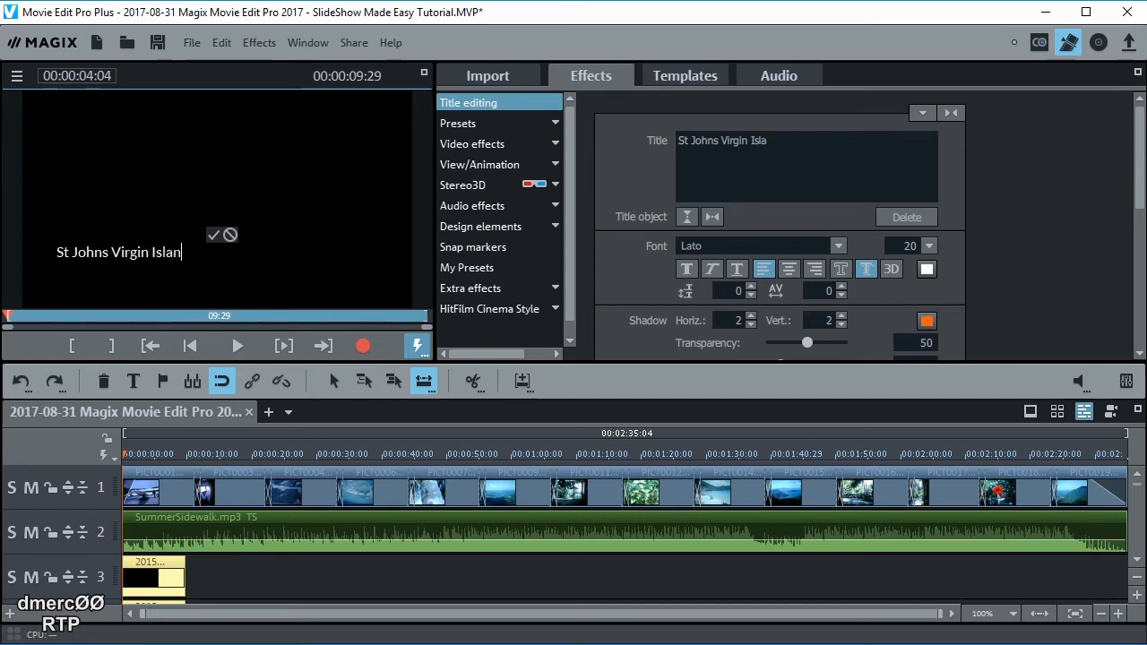
pyautogui.write('s')
pyautogui.press('BackSpace')
pyautogui.write('dsd')
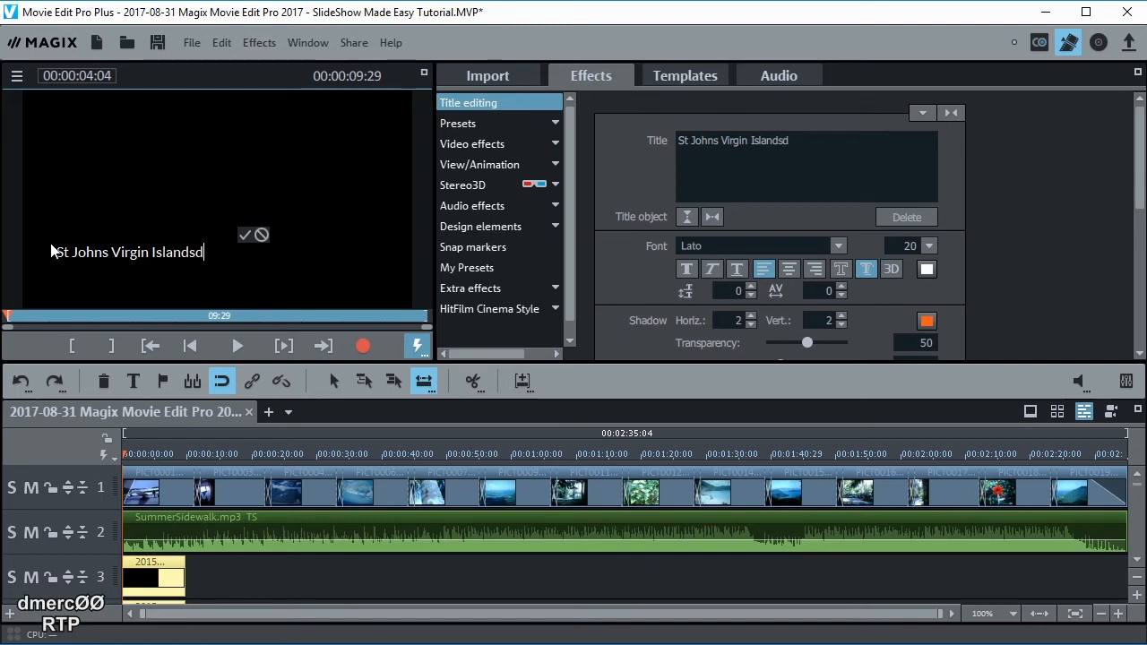
pyautogui.press('BackSpace')
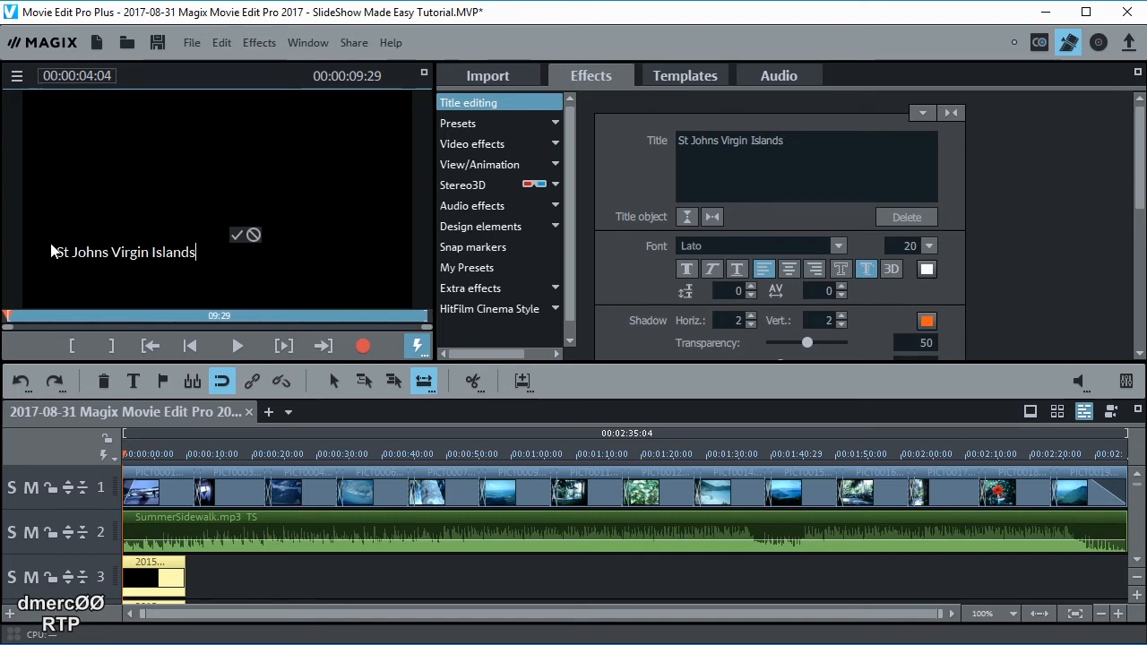
pyautogui.click(237, 236)
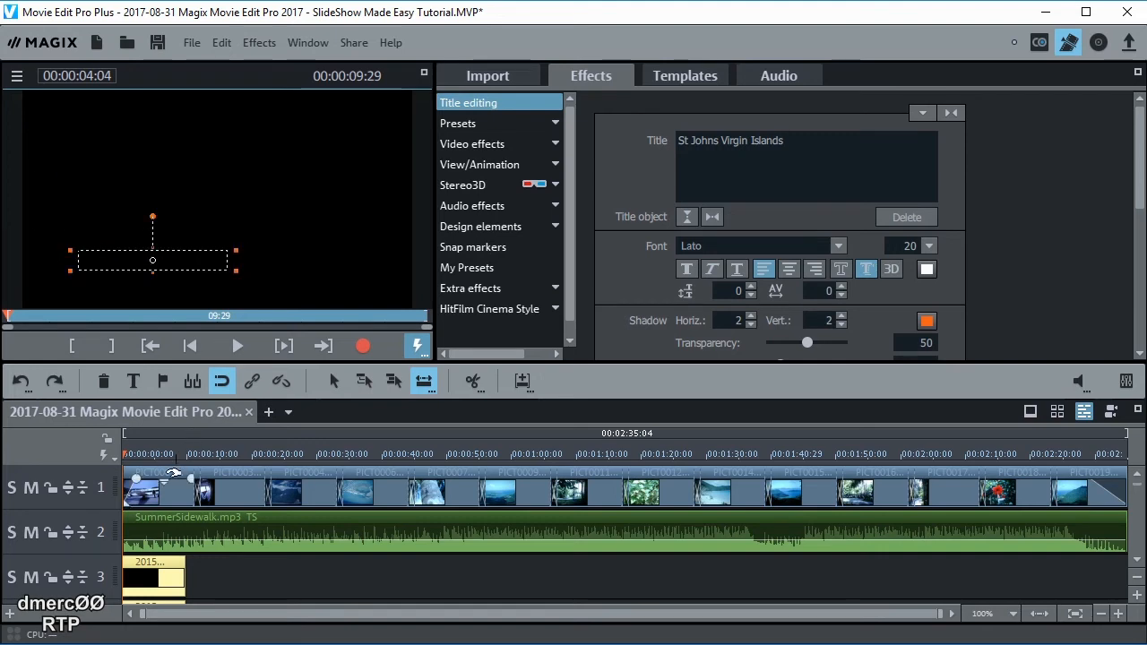
# Play the captioned opening from 00:00, then jump near the movie's end and show Templates
pyautogui.moveTo(136, 456); pyautogui.dragTo(116, 446)
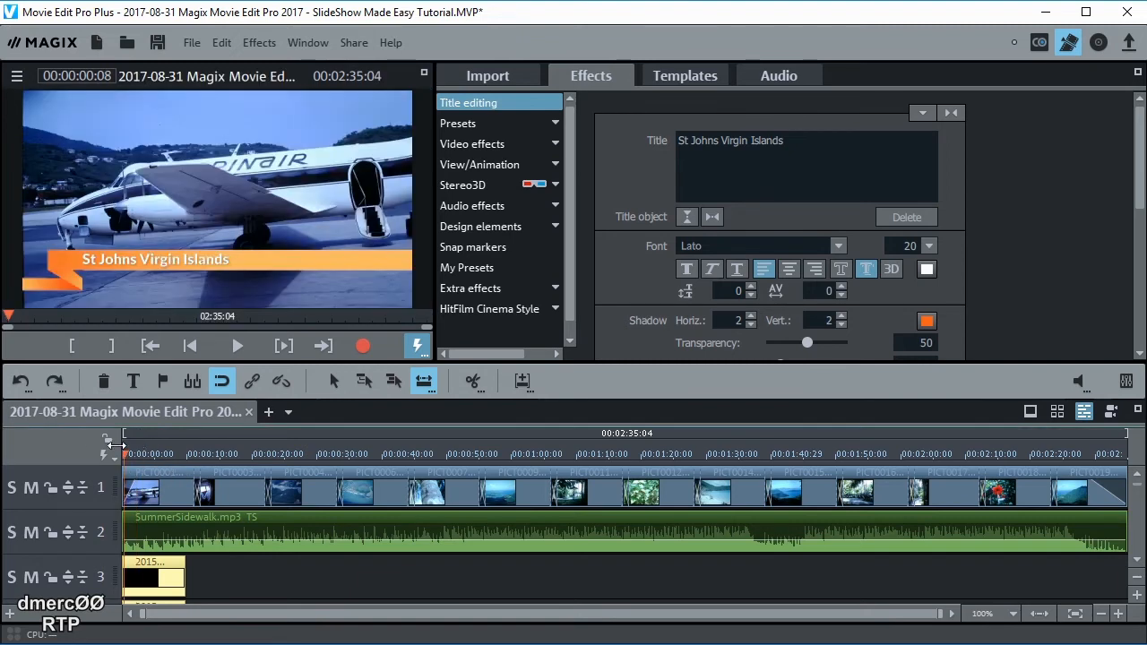
pyautogui.press('space')
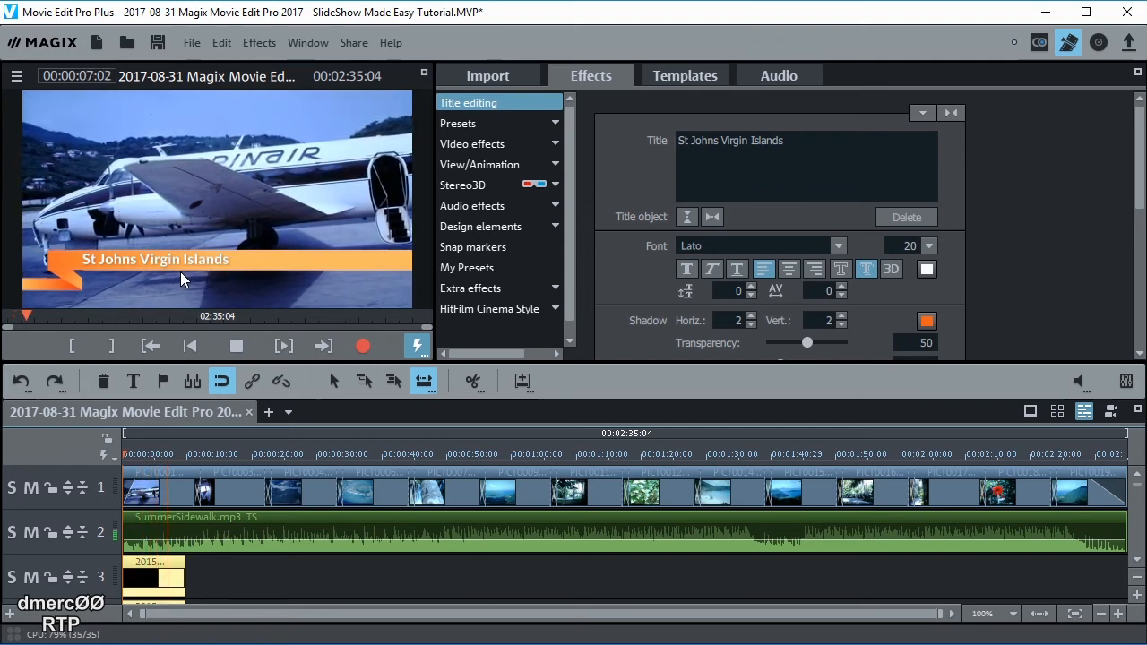
pyautogui.press('space')
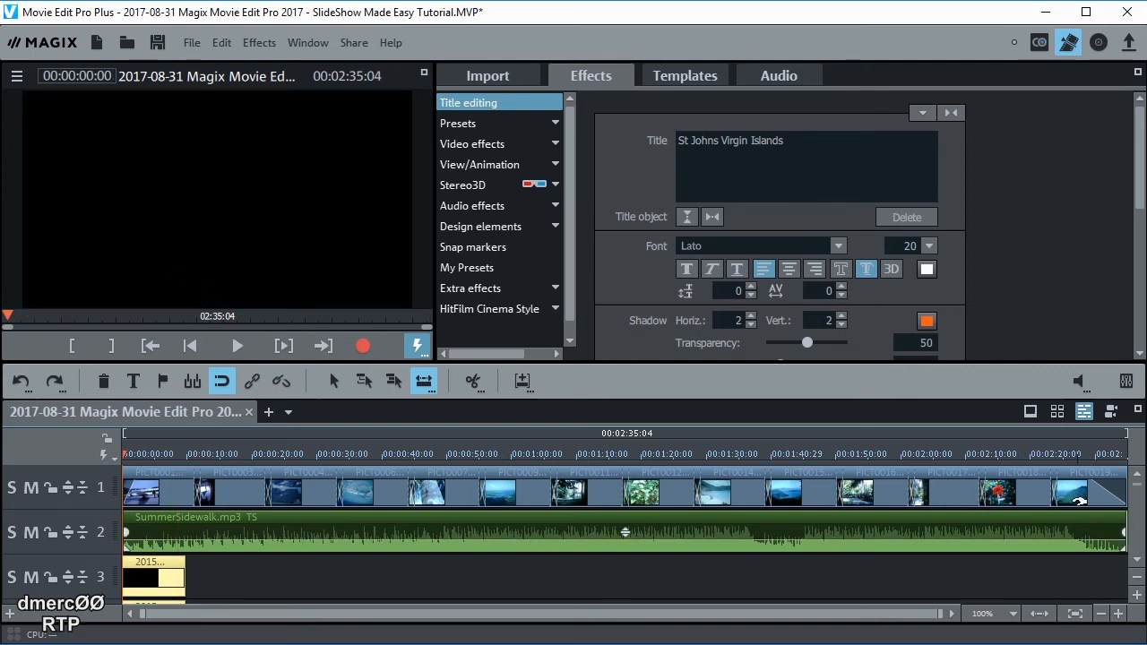
pyautogui.click(1085, 453)
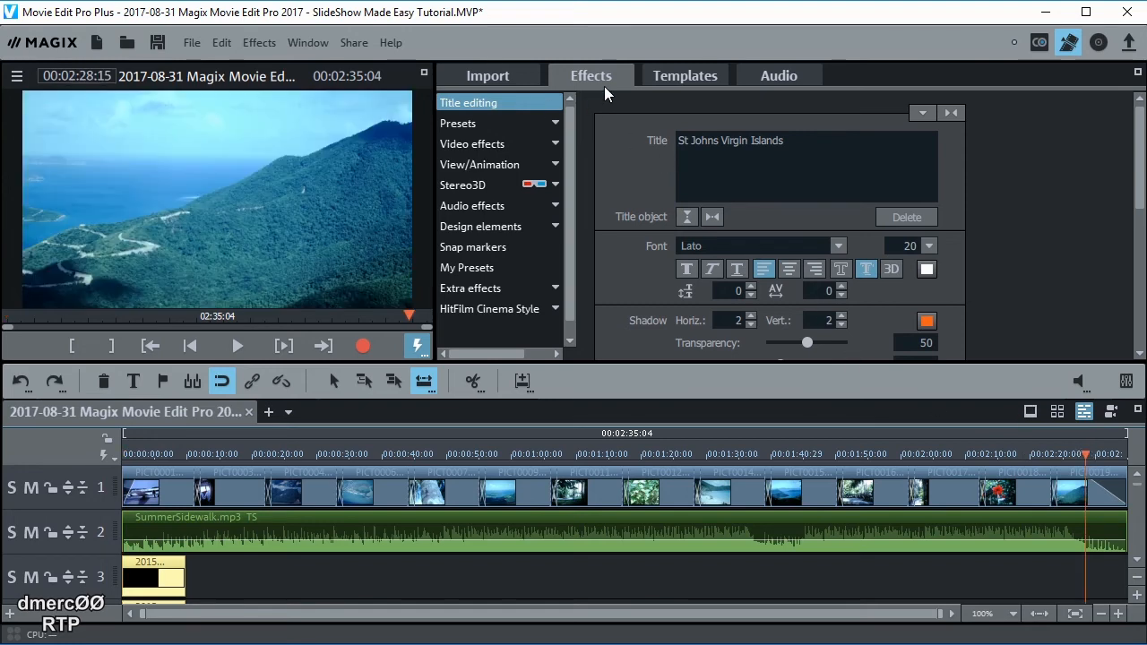
pyautogui.click(681, 76)
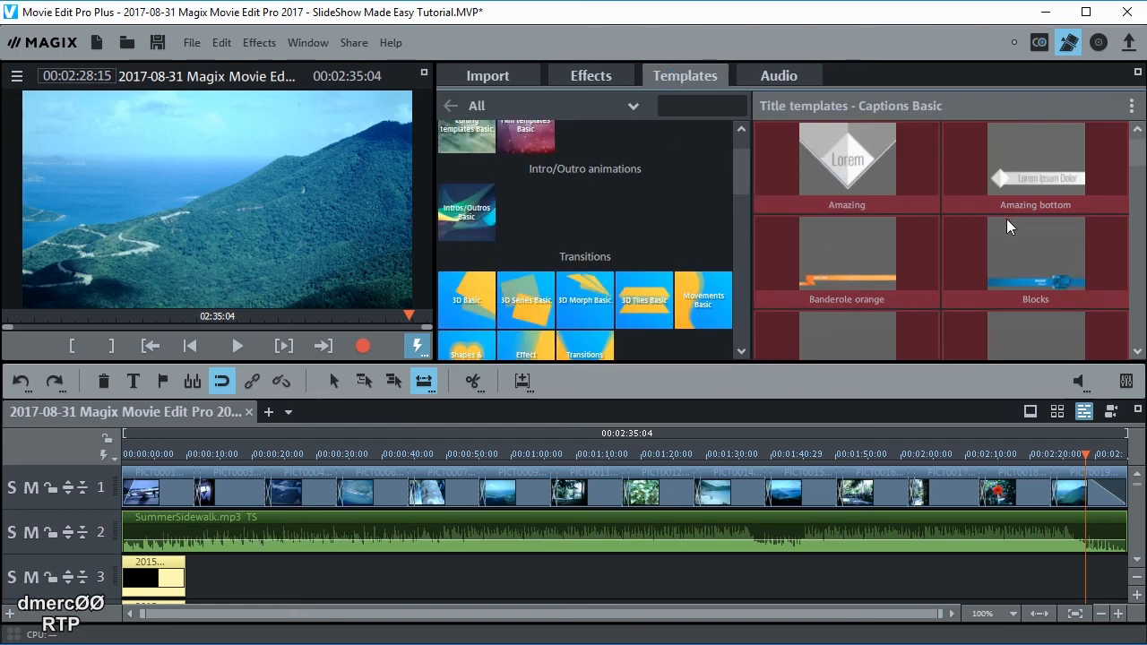
# Filter the Templates panel to title templates and show the Opening/Closing credits Basic set
pyautogui.click(630, 107)
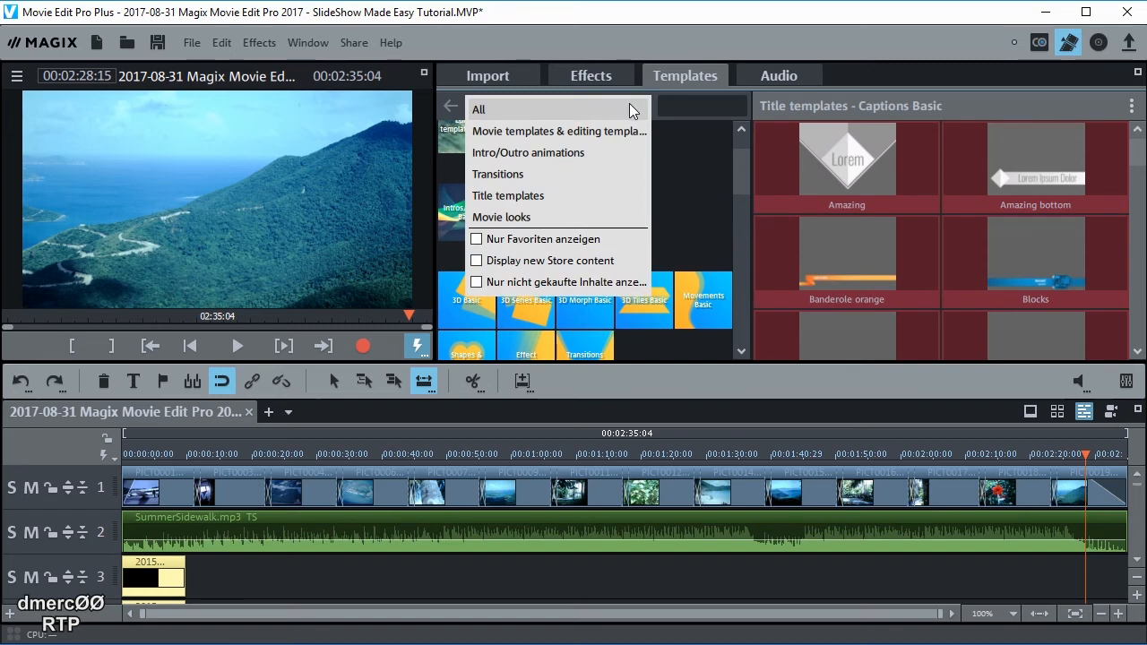
pyautogui.click(527, 195)
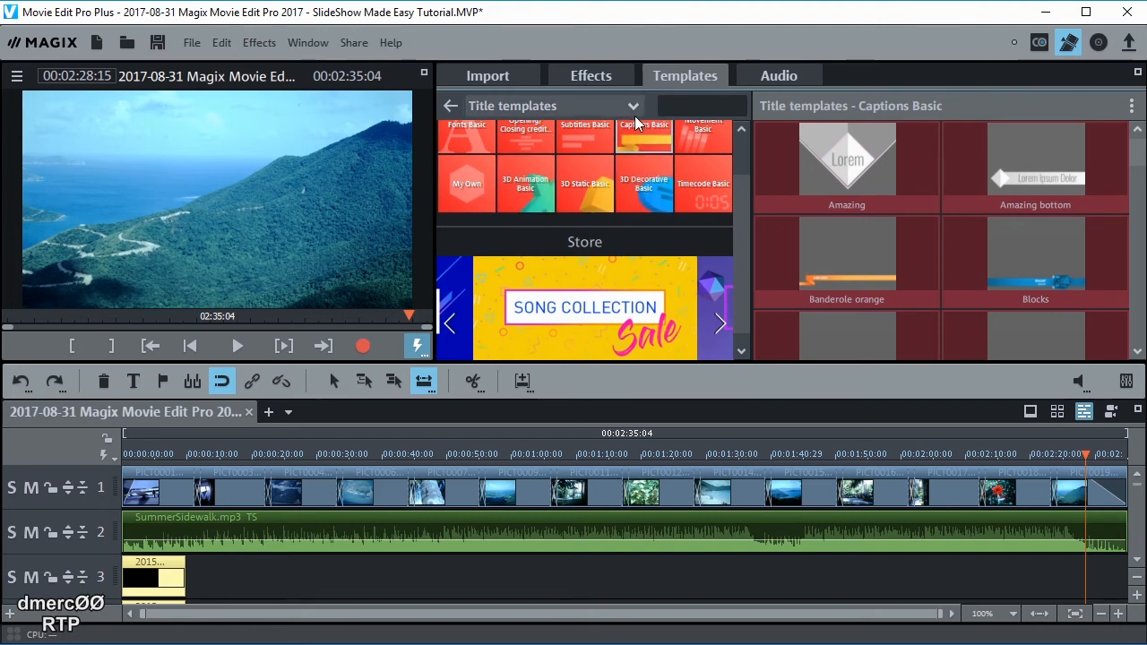
pyautogui.scroll(1, 639, 142)
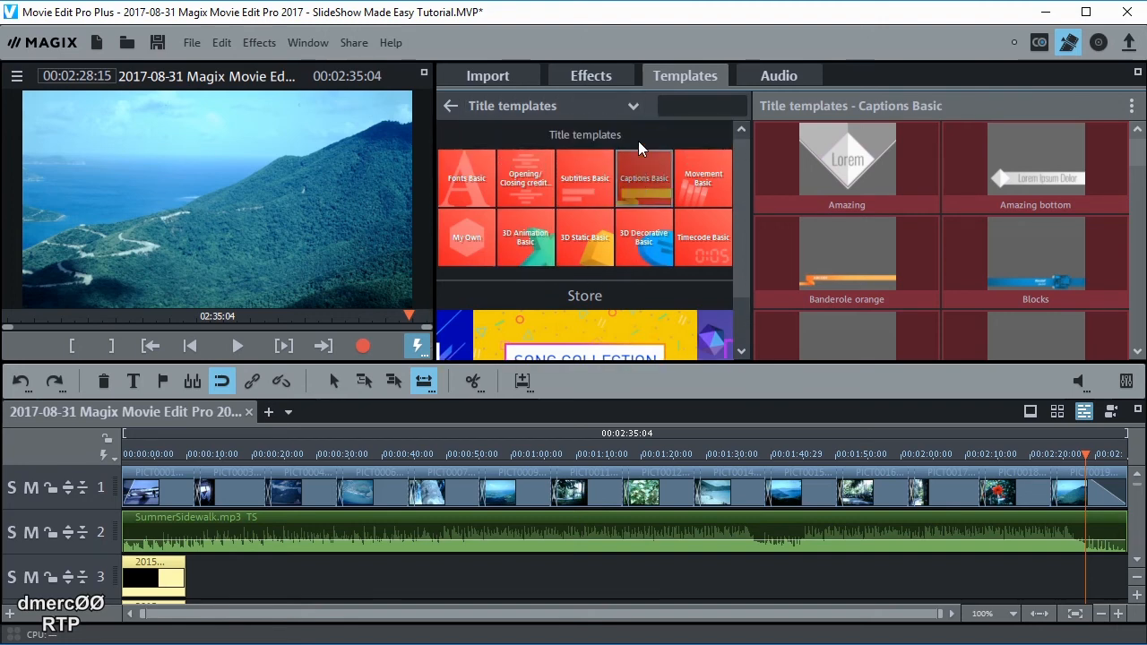
pyautogui.click(525, 183)
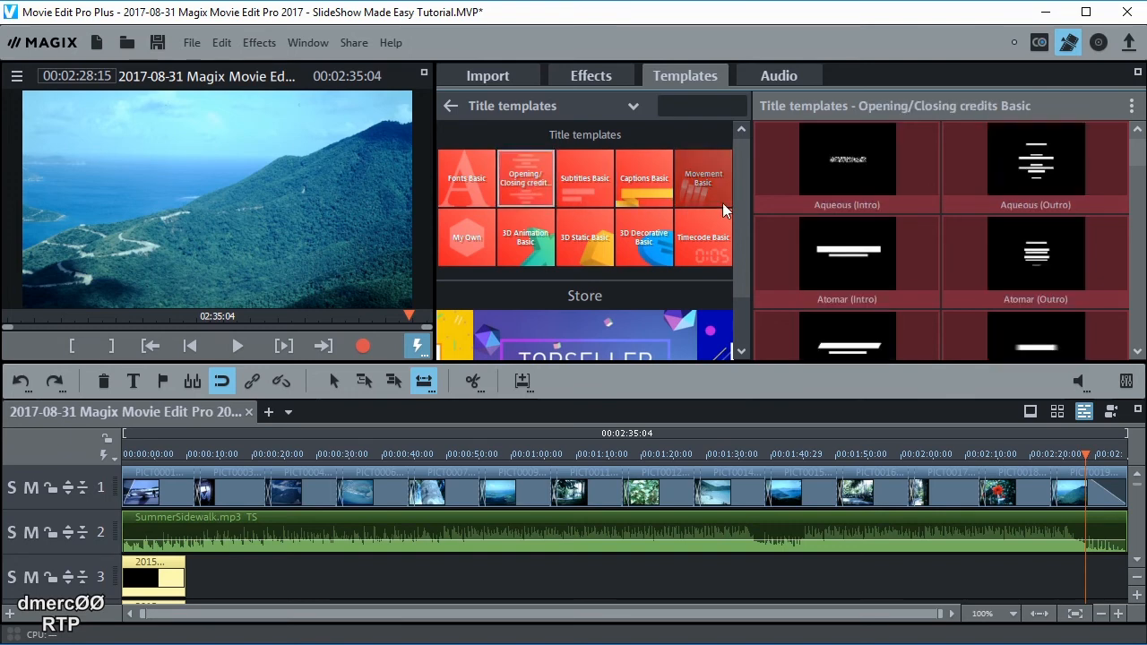
# Play and then stop the Aqueous (Intro) title animation preview
pyautogui.moveTo(866, 208)
pyautogui.click(848, 164)
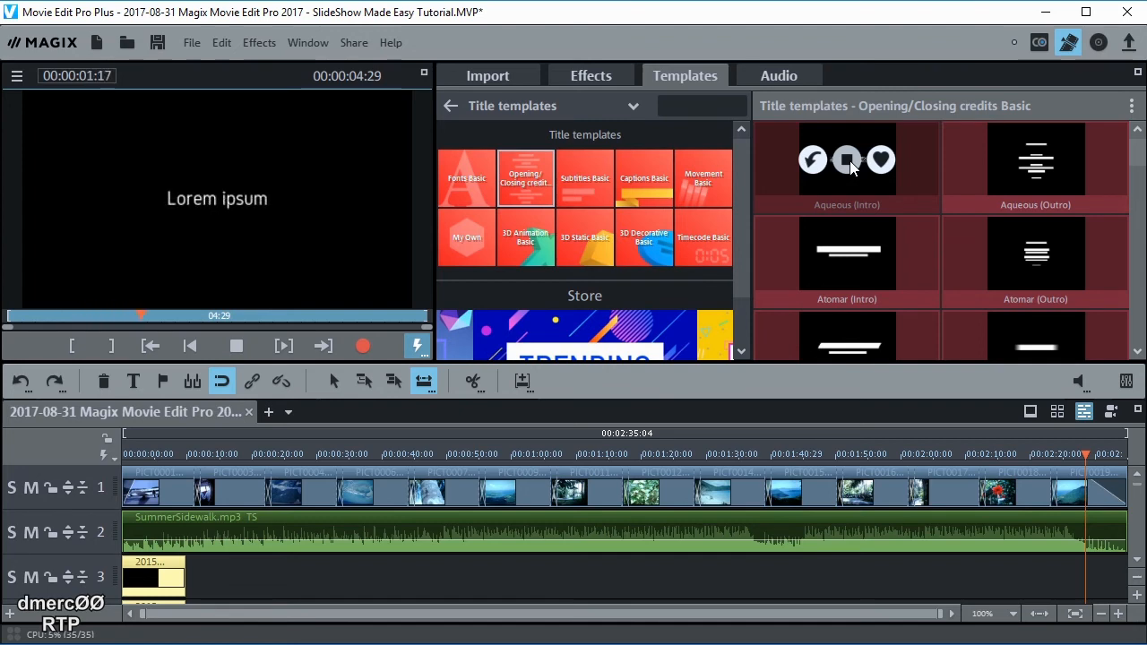
pyautogui.click(849, 162)
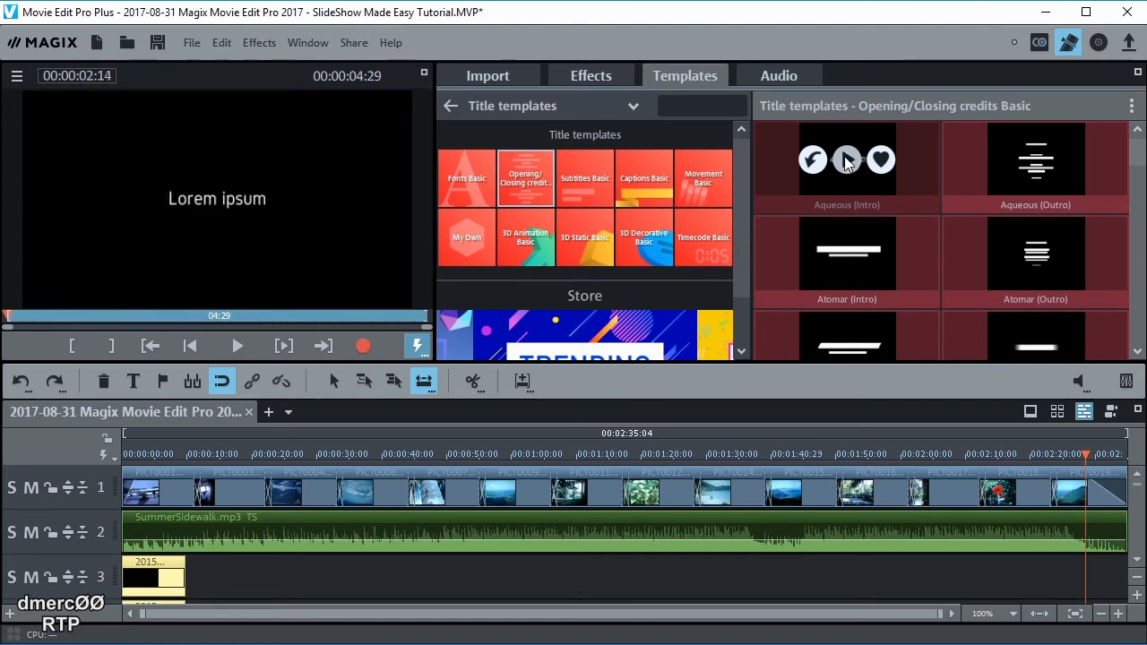
pyautogui.scroll(-1, 850, 174)
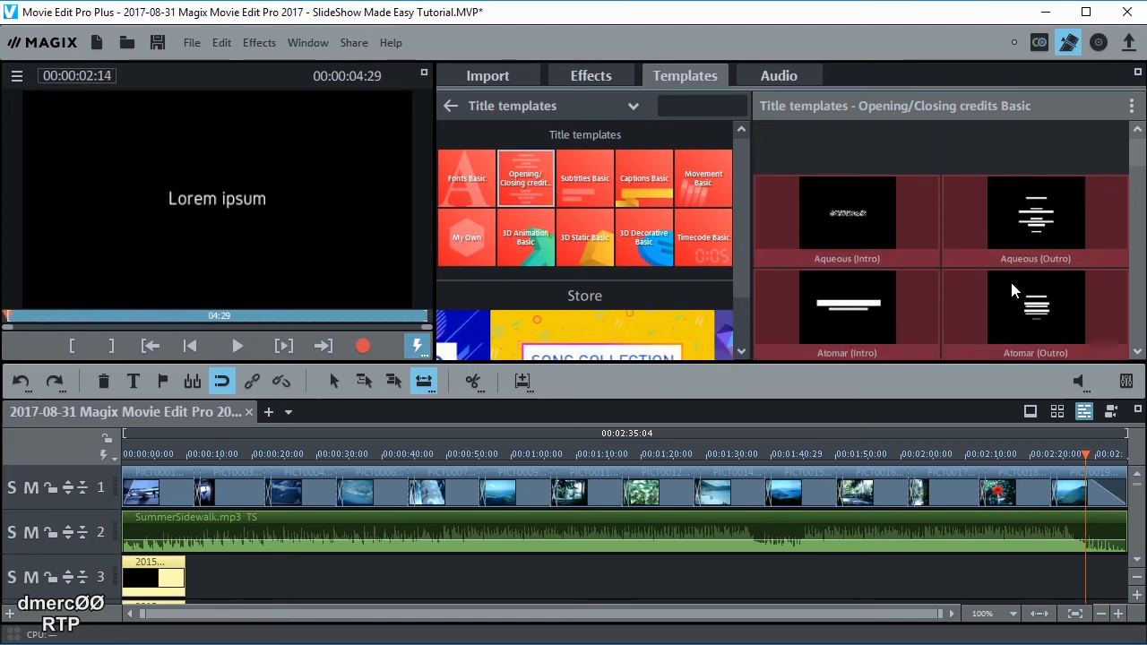
pyautogui.scroll(1, 956, 157)
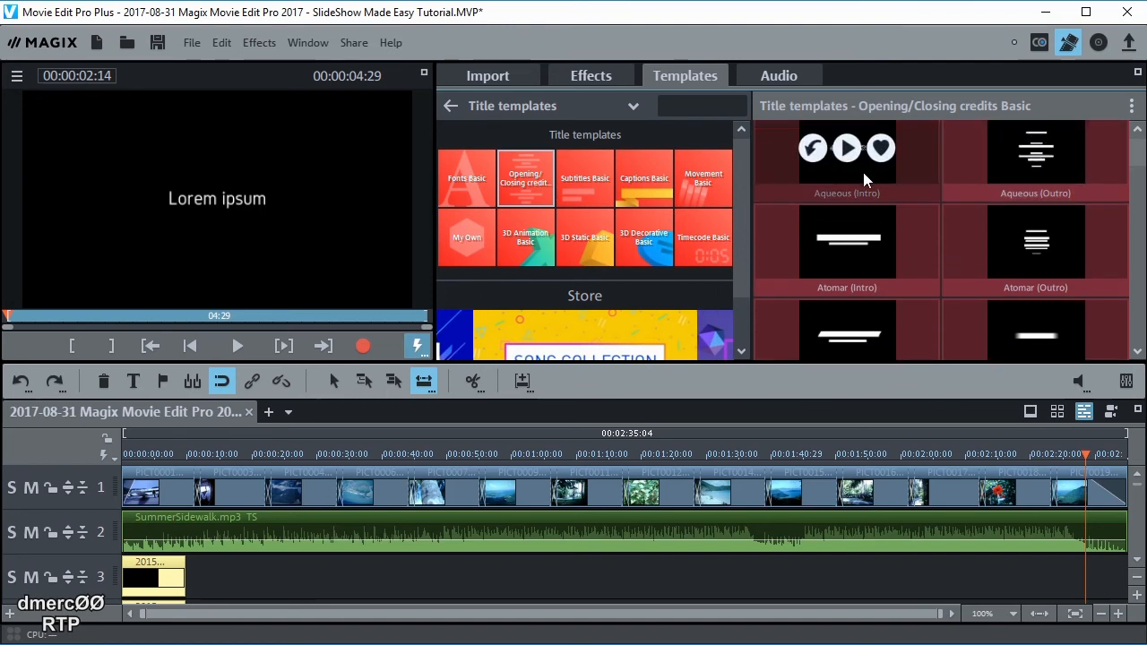
# Place Aqueous (Intro) on track 3 at the movie's end, reading 'FIN', and preview it
pyautogui.moveTo(864, 172); pyautogui.dragTo(1109, 570)
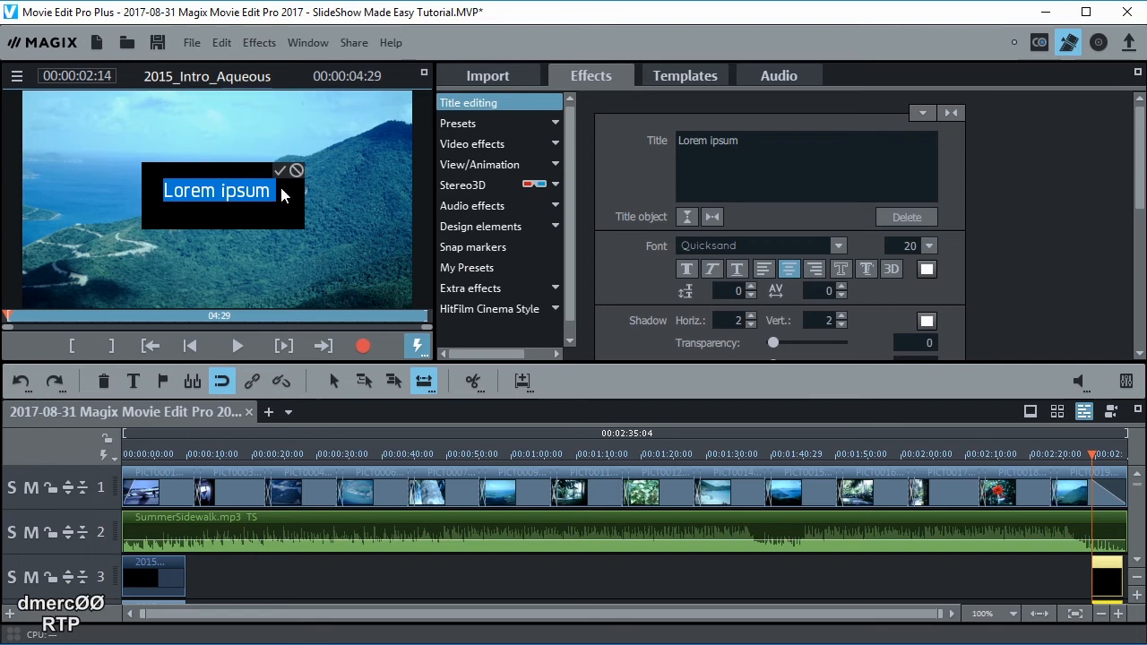
pyautogui.write('FIN')
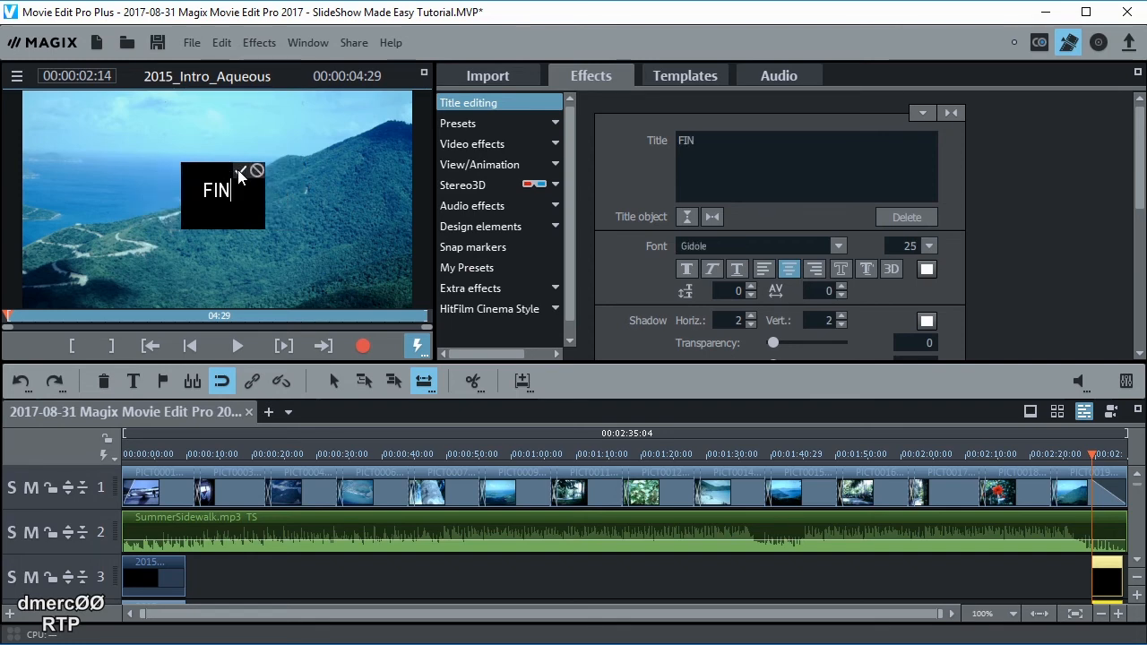
pyautogui.click(240, 170)
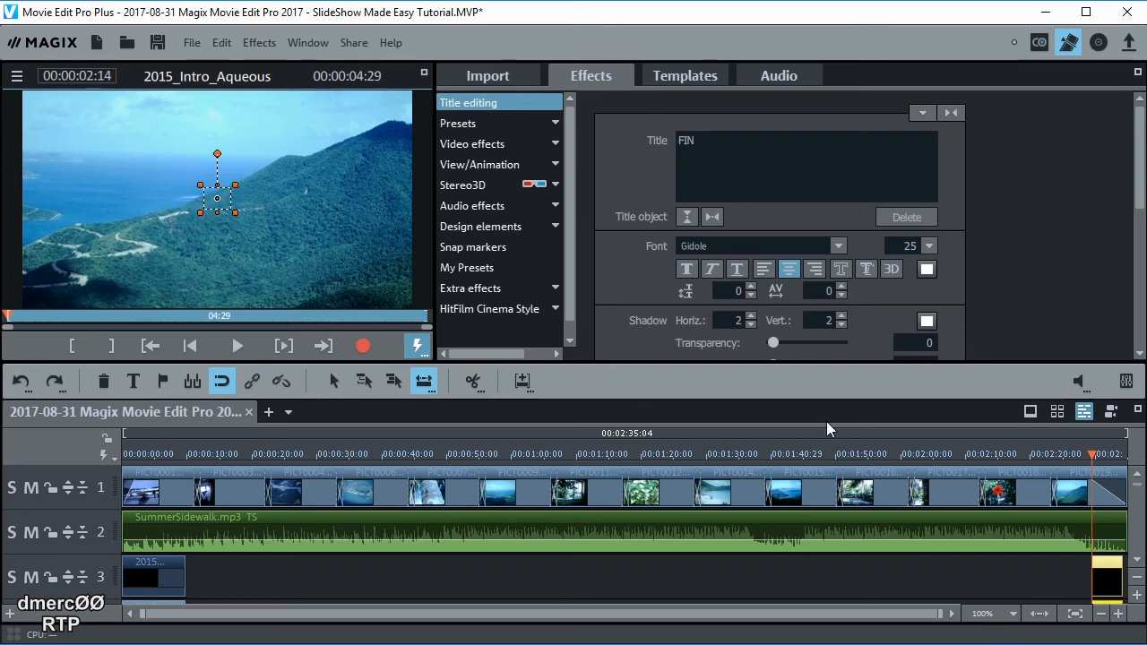
pyautogui.click(1092, 455)
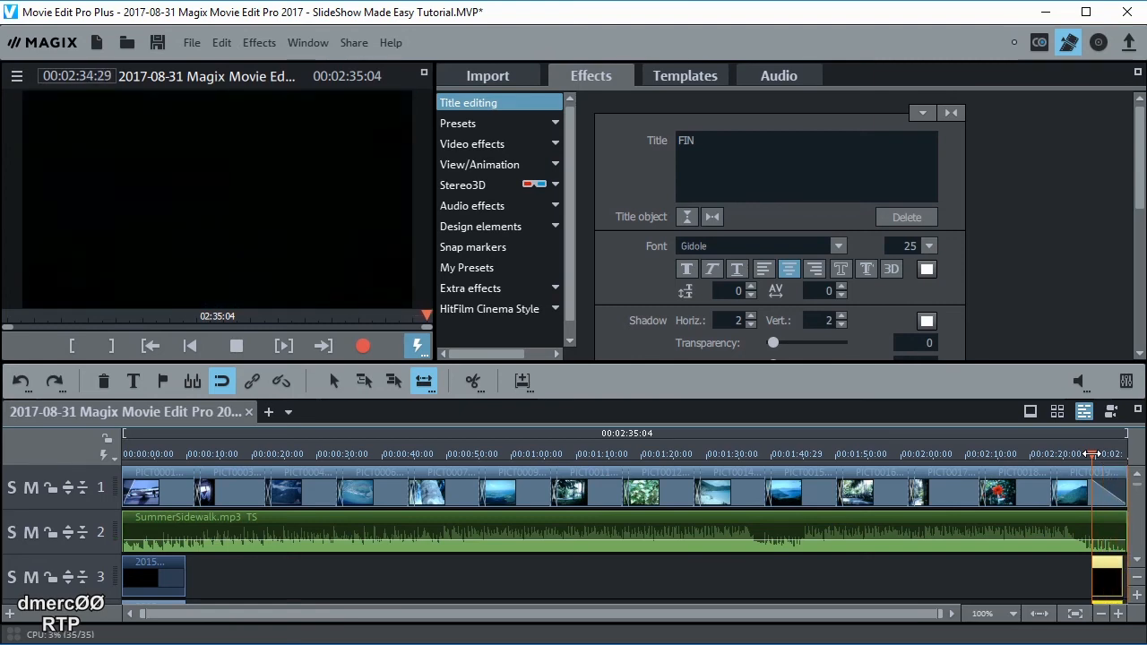
pyautogui.click(825, 573)
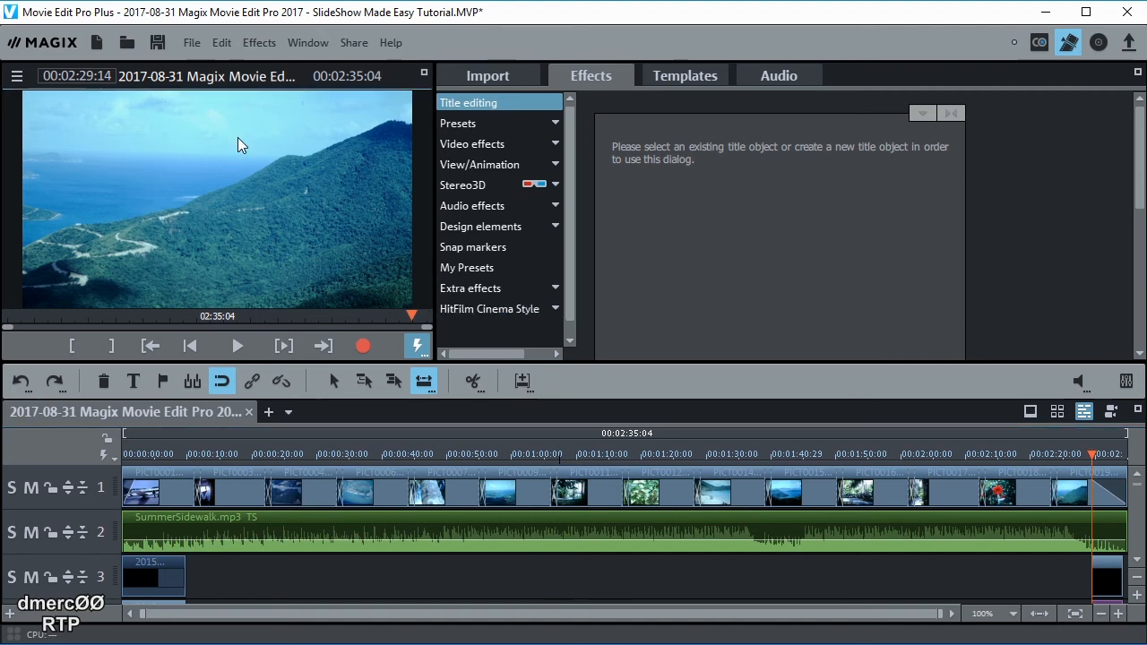
# Export the movie as MPEG-4 using the MP4 FullHD 1920x1080 29.97p preset
pyautogui.click(191, 45)
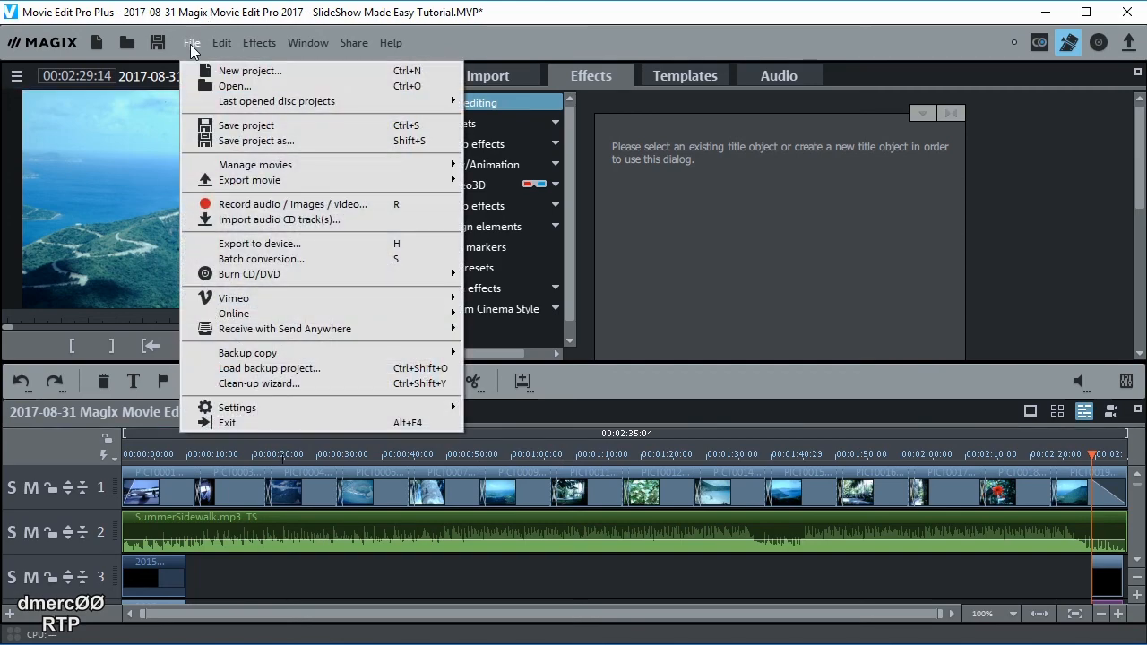
pyautogui.moveTo(281, 183)
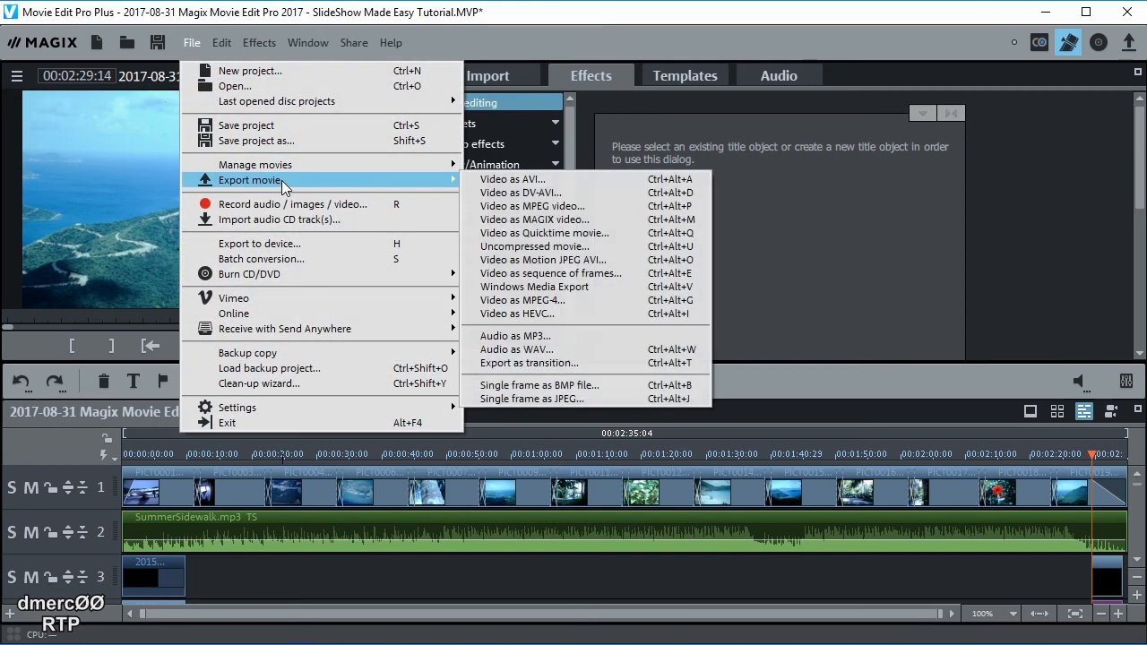
pyautogui.click(528, 300)
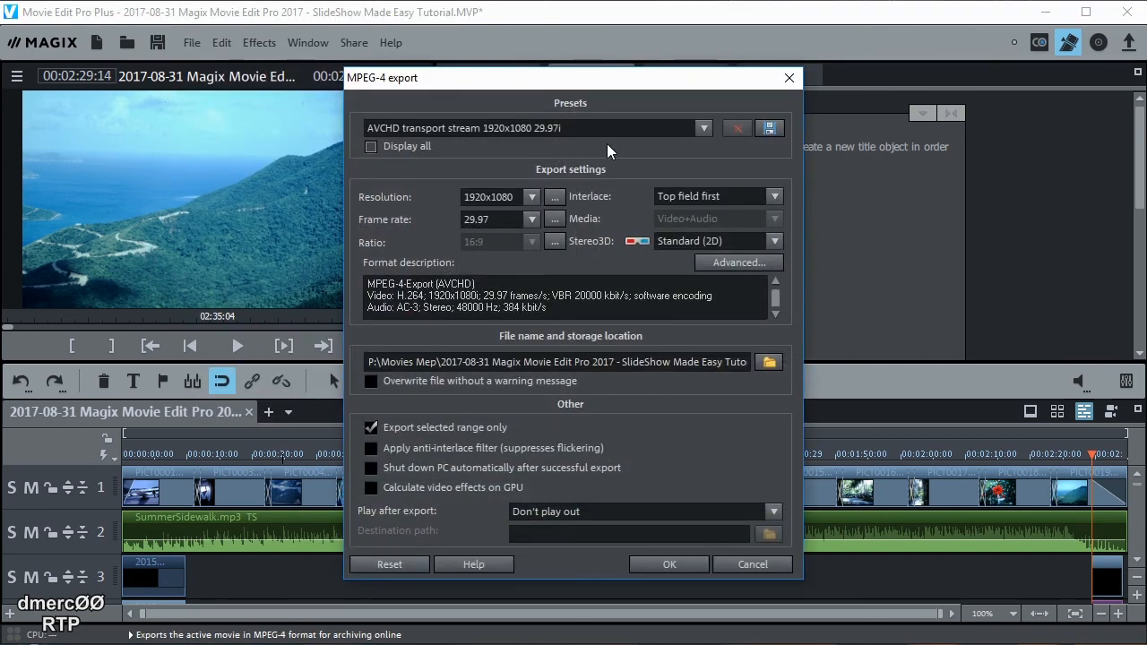
pyautogui.click(704, 128)
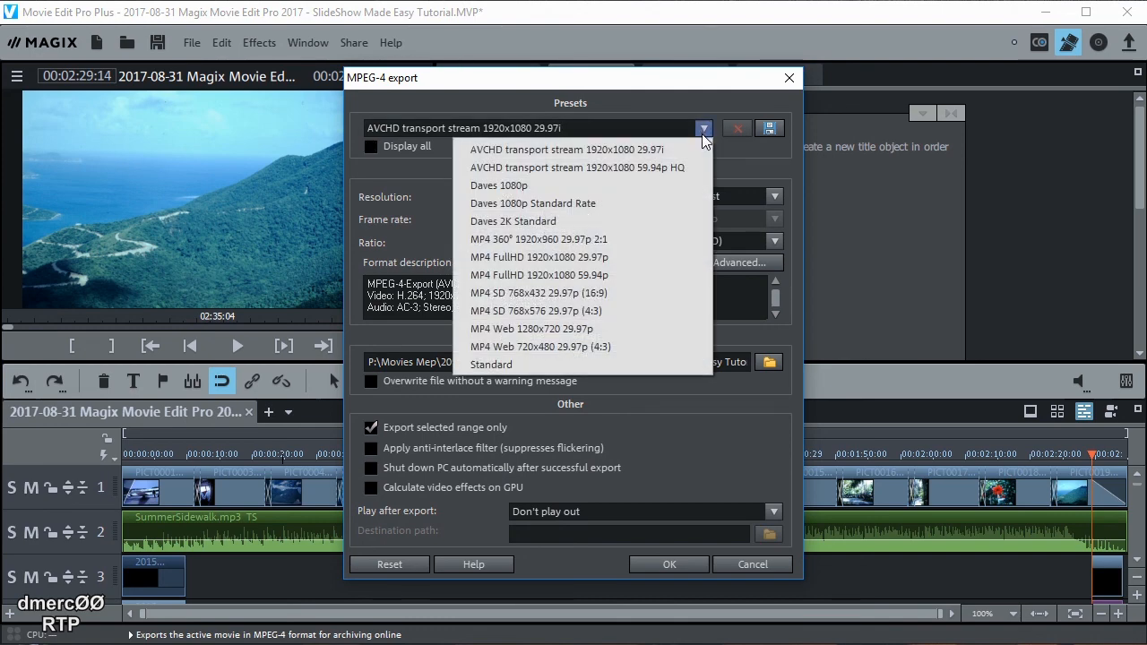
pyautogui.click(545, 256)
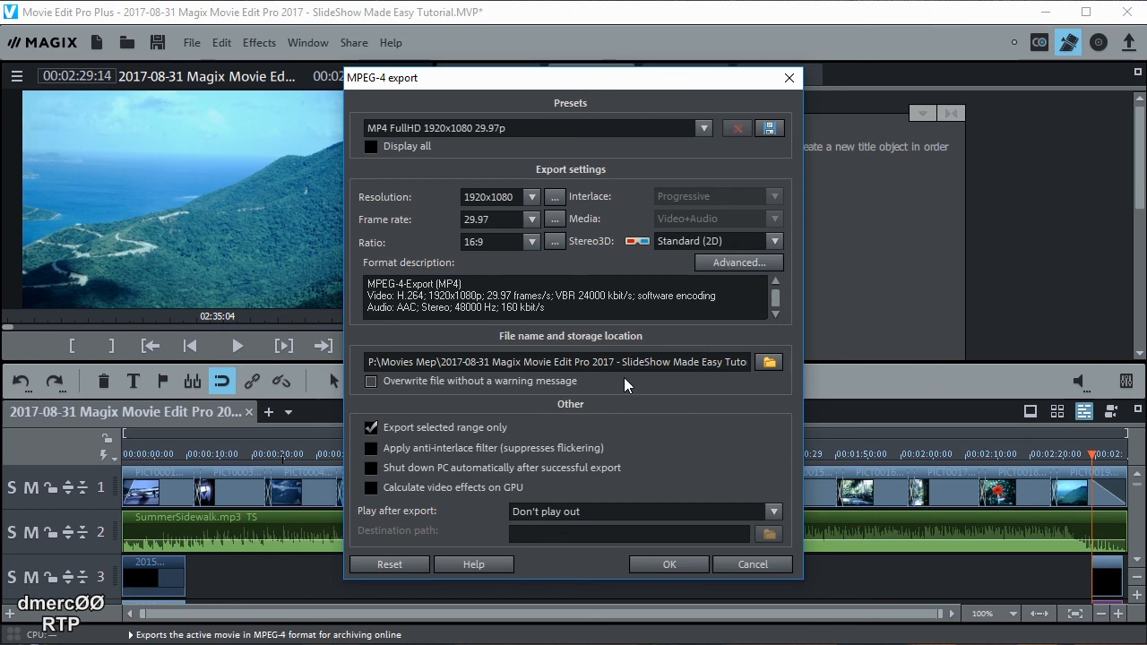
pyautogui.click(672, 560)
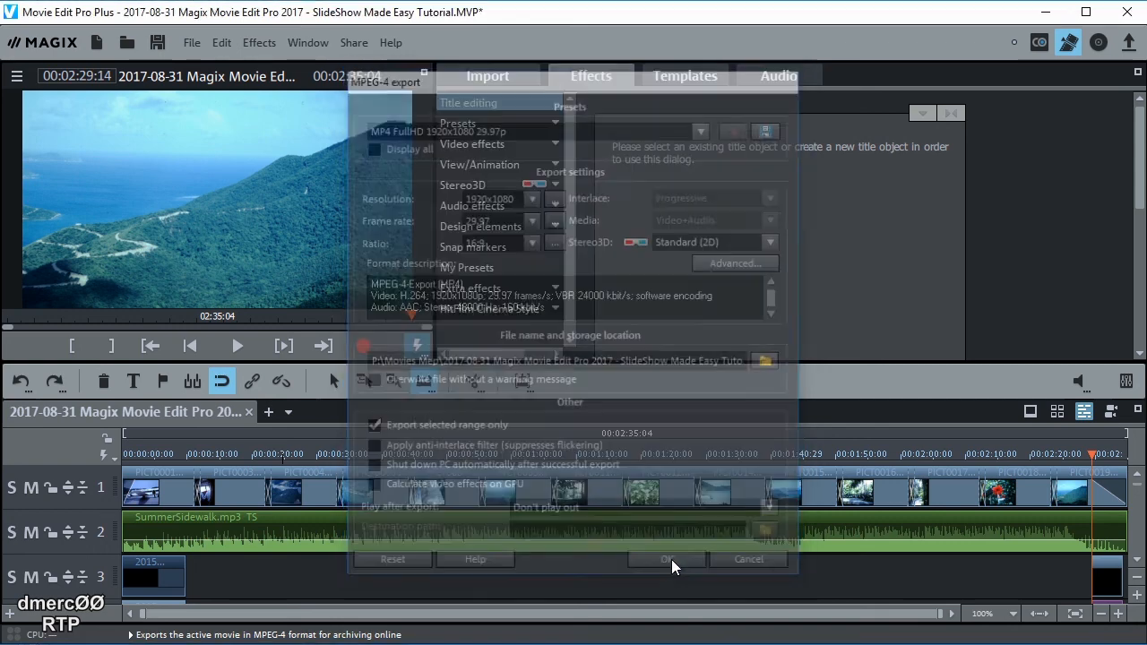